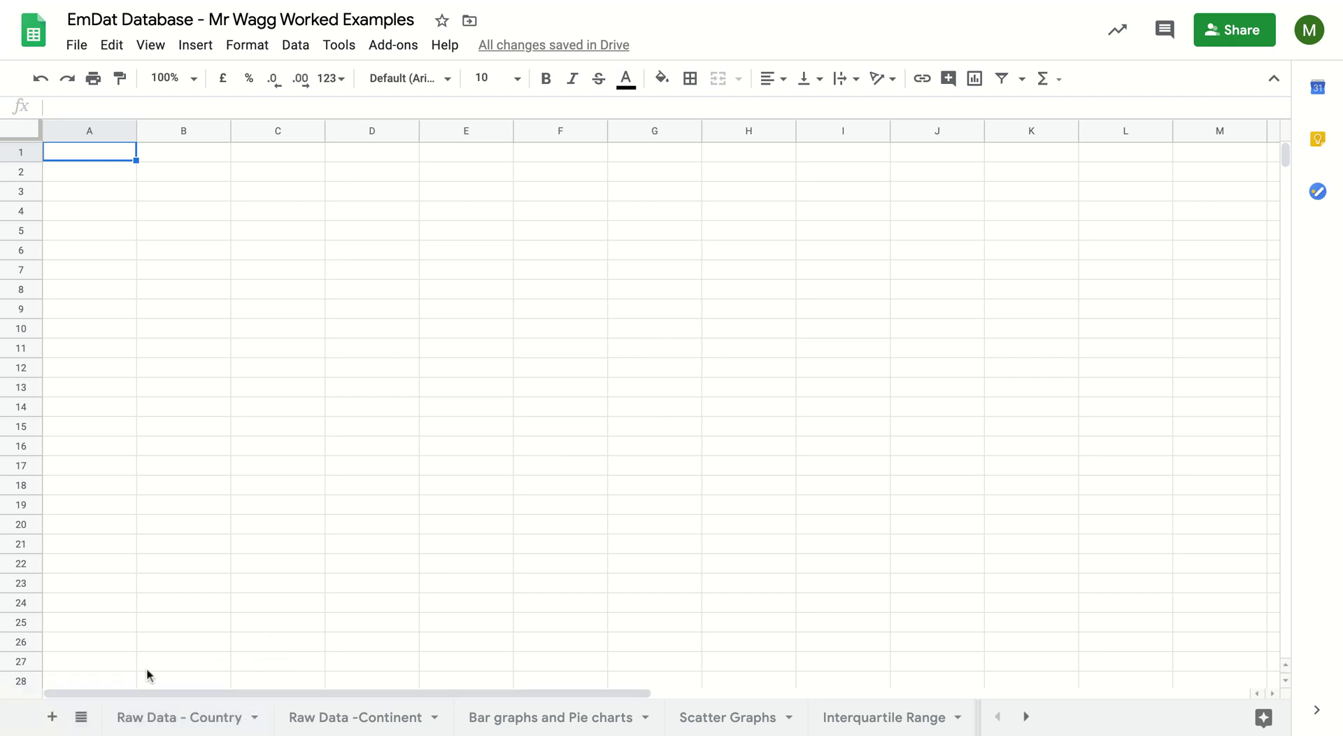
- Scroll the sheet-tab bar back to reveal the earliest tabs, including Raw Data -Continent
{"action": "left_click", "coordinate": [1024, 716]}
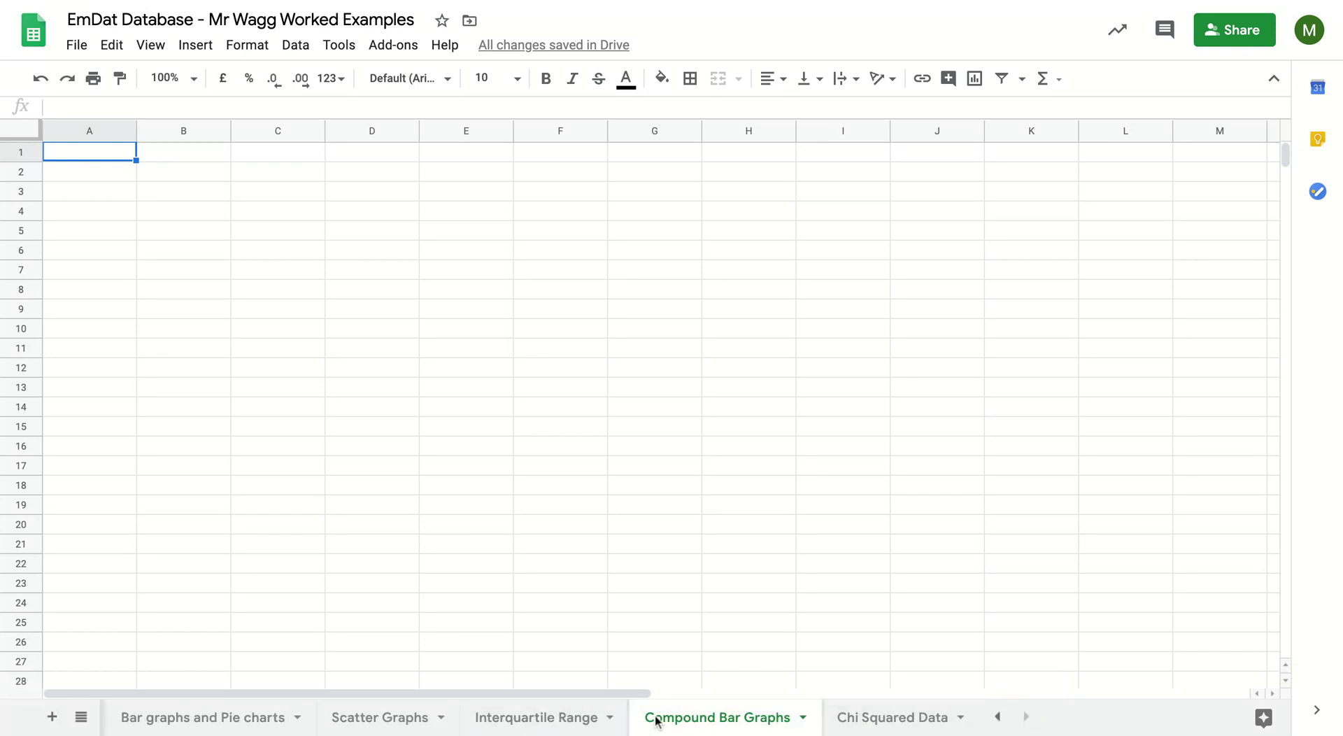
{"action": "left_click", "coordinate": [998, 718]}
{"action": "left_click", "coordinate": [997, 719]}
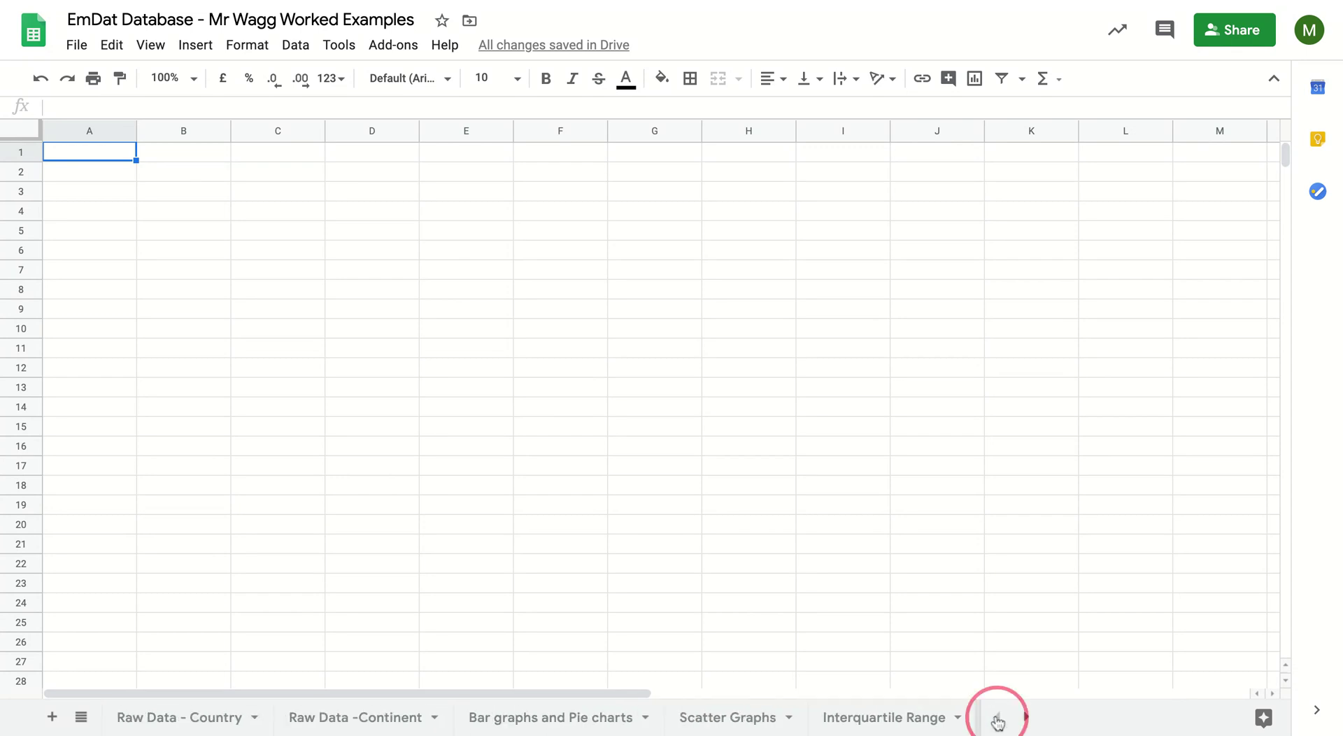
- Copy A1:D21 (continent, disaster type, occurrence, total deaths) from the Raw Data -Continent sheet
{"action": "left_click", "coordinate": [365, 718]}
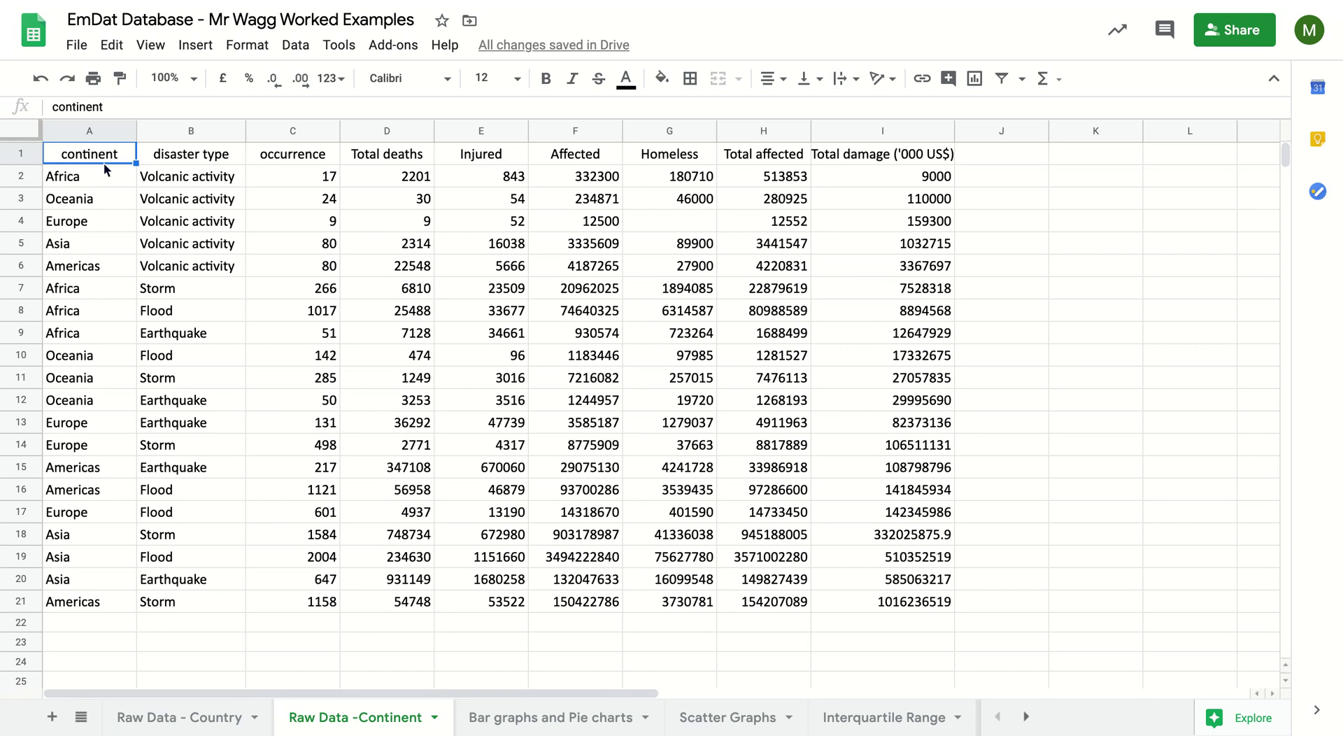
{"action": "left_click_drag", "start_coordinate": [103, 162], "coordinate": [420, 597]}
{"action": "key", "text": "ctrl+c"}
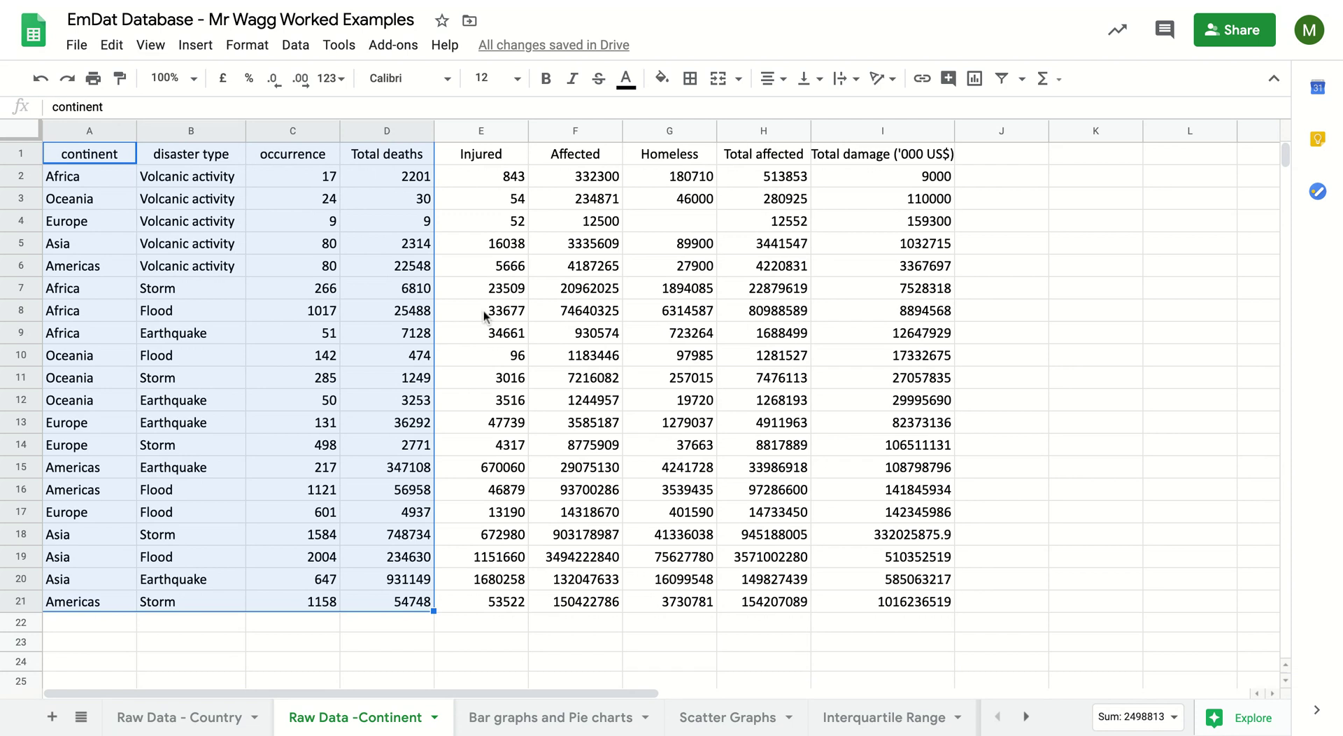
{"action": "left_click", "coordinate": [1026, 716]}
- Paste the copied disaster table into cell A1 of the Compound Bar Graphs sheet
{"action": "left_click", "coordinate": [759, 716]}
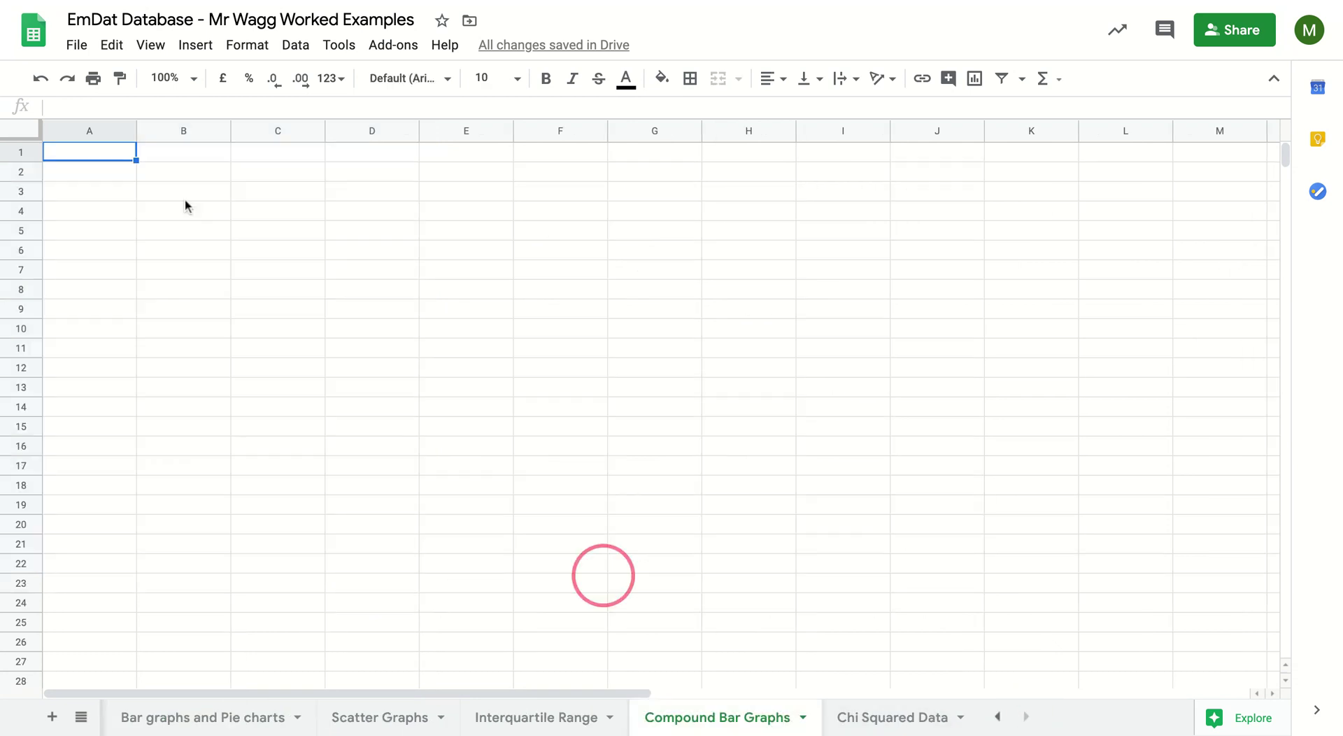
{"action": "left_click", "coordinate": [98, 154]}
{"action": "key", "text": "ctrl+v"}
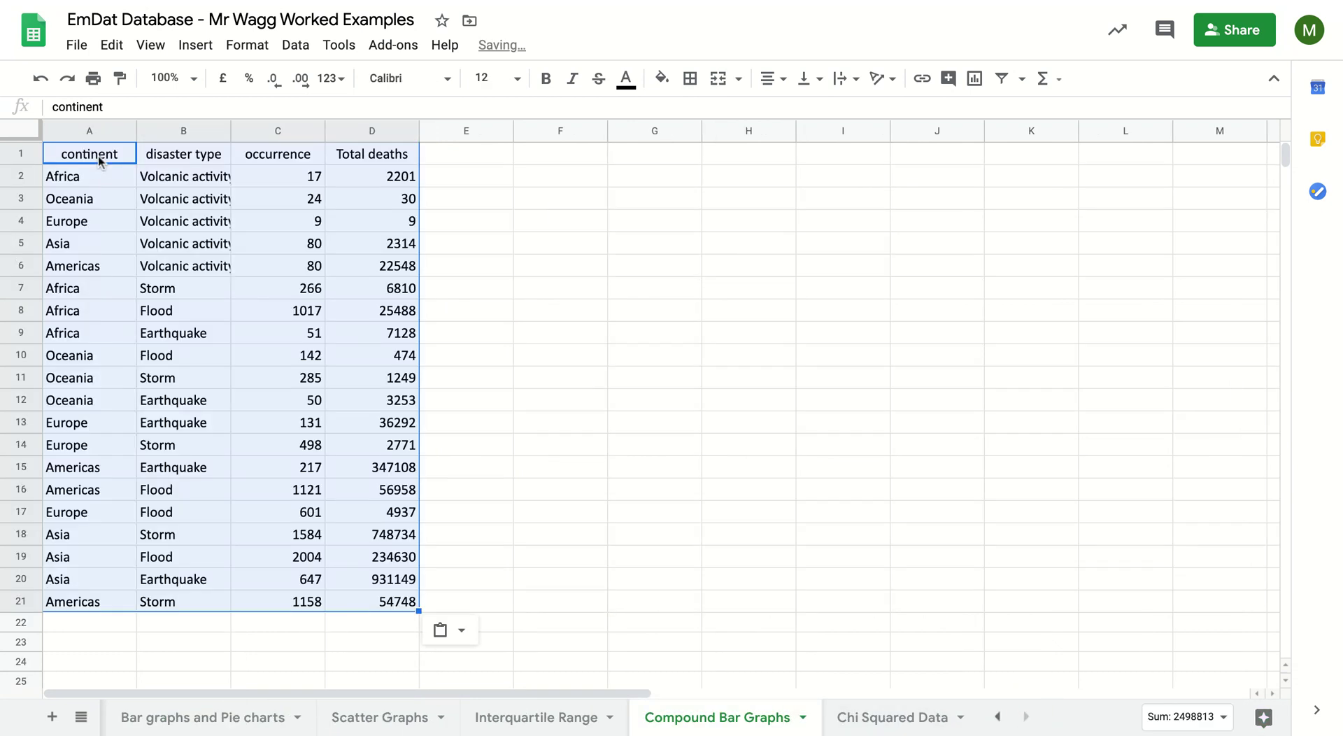
- Autofit column B to its longest disaster type and add a filter to the table
{"action": "left_click", "coordinate": [230, 134]}
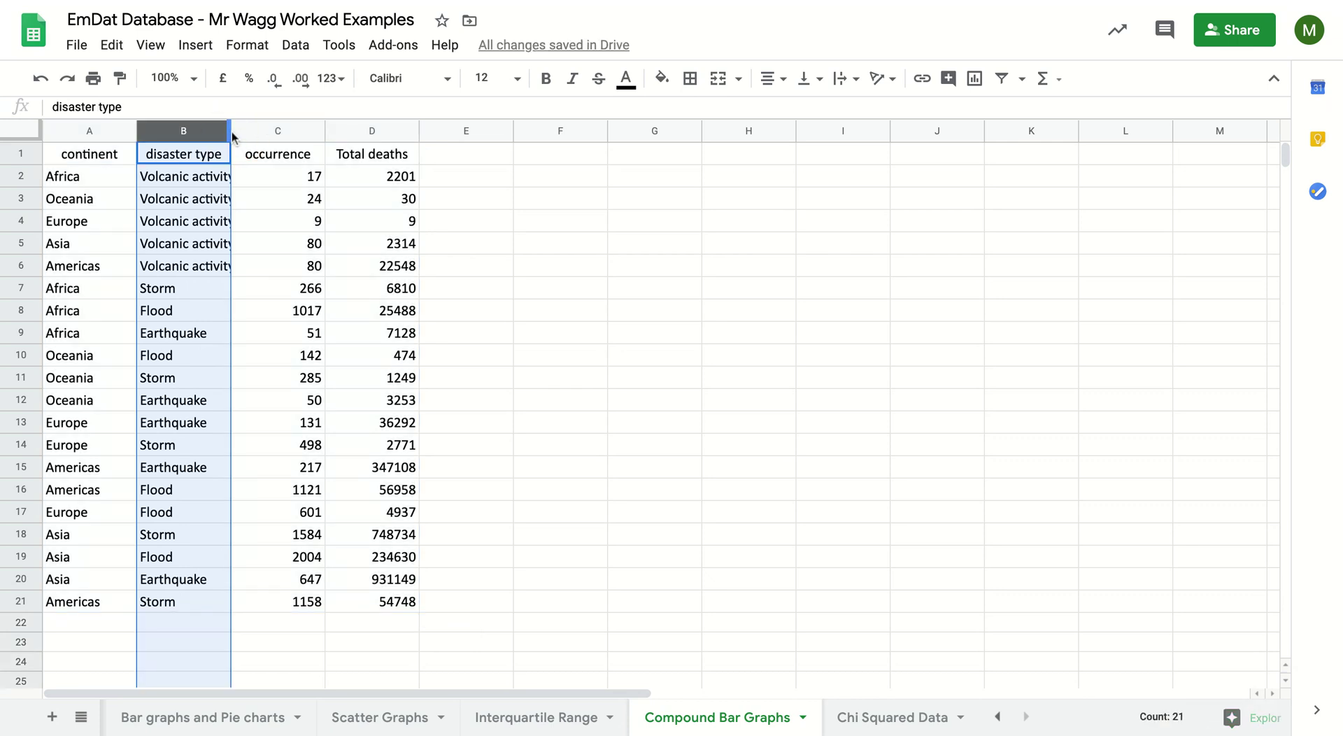
{"action": "double_click", "coordinate": [230, 133]}
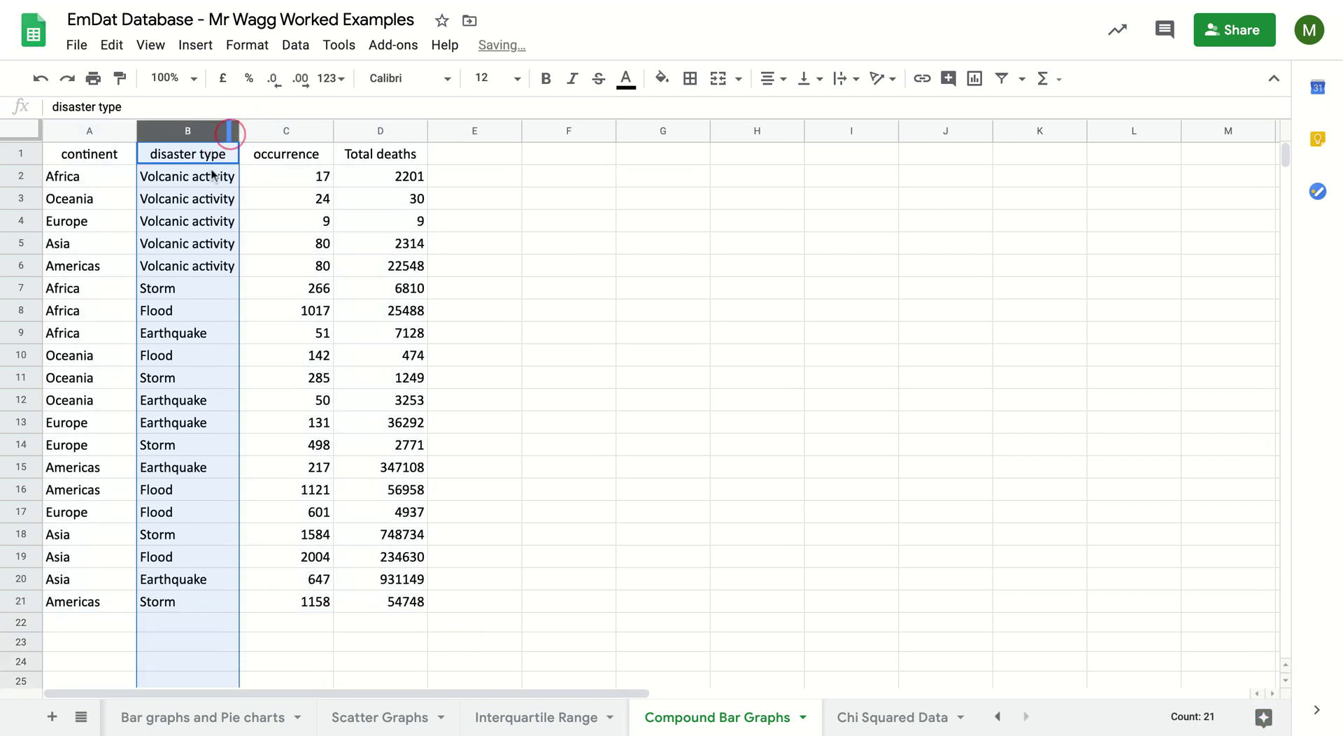
{"action": "left_click", "coordinate": [483, 229]}
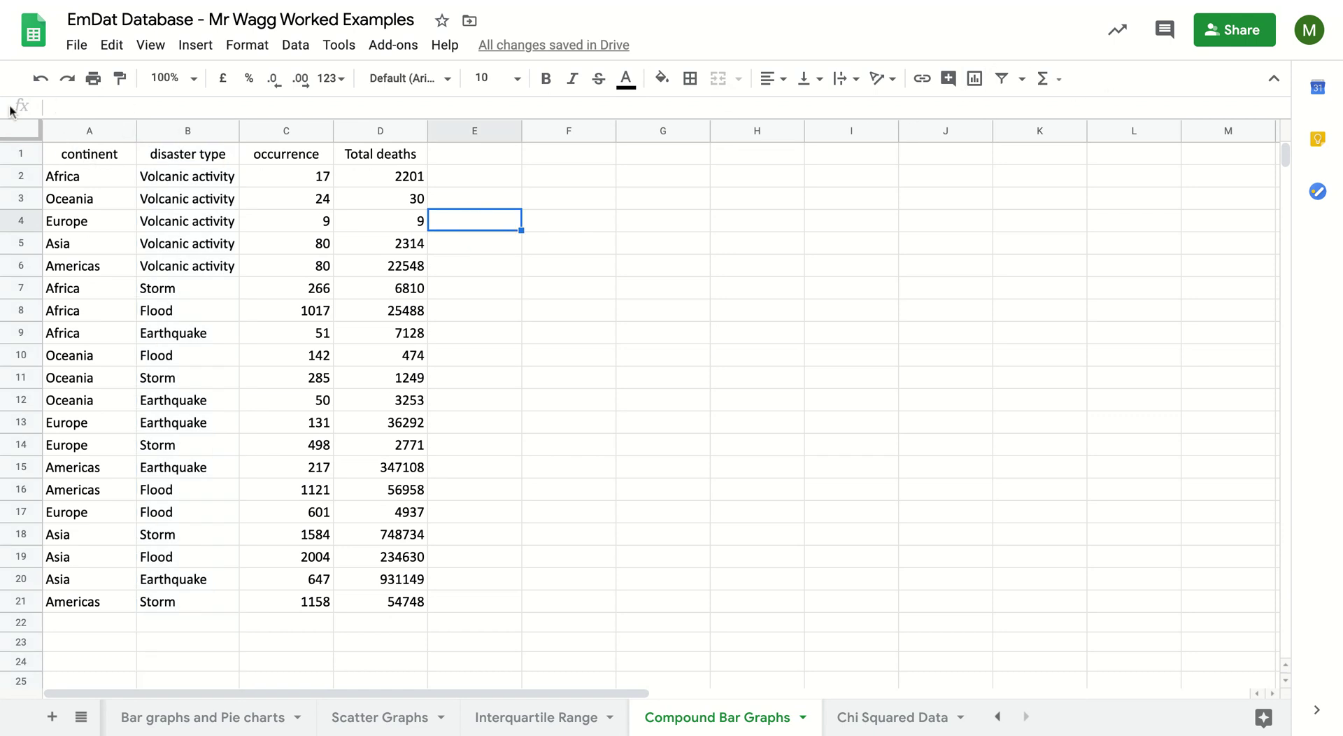
{"action": "left_click", "coordinate": [21, 132]}
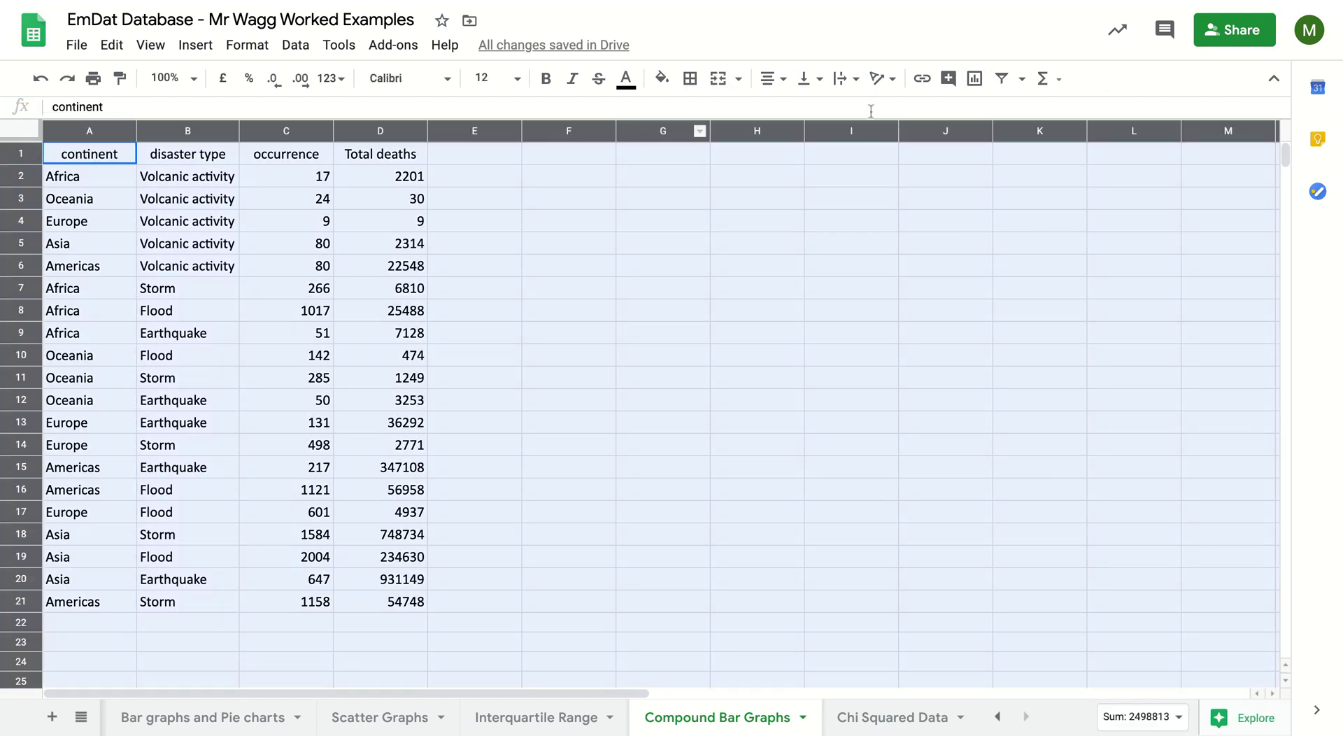
{"action": "left_click", "coordinate": [1001, 78]}
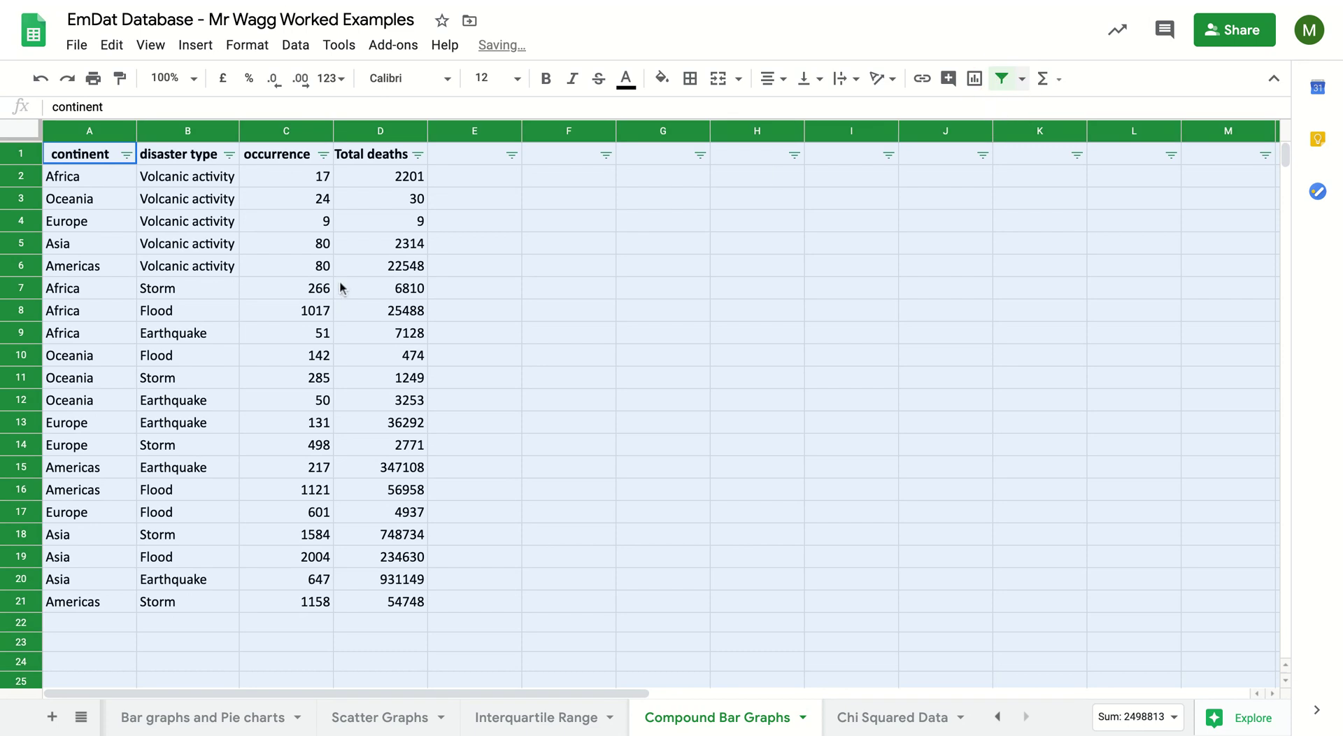
{"action": "left_click", "coordinate": [519, 251]}
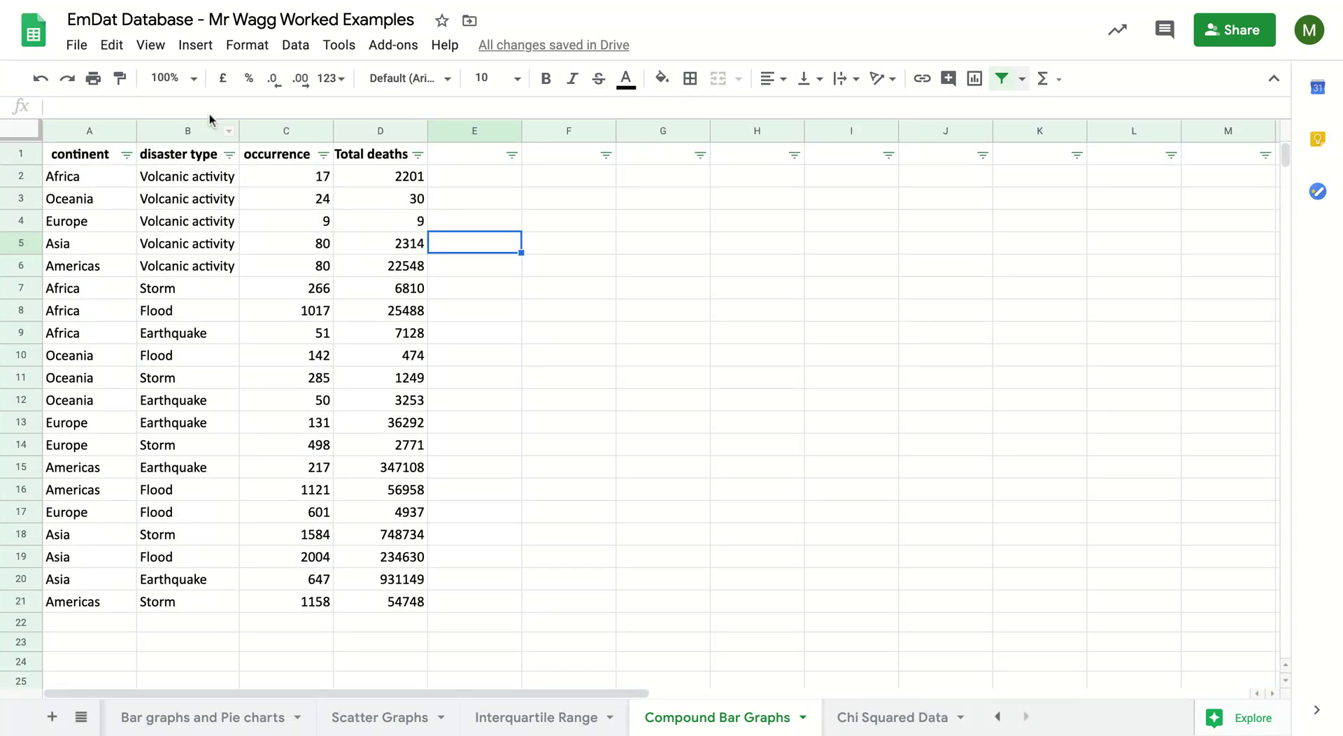
{"action": "left_click", "coordinate": [196, 46]}
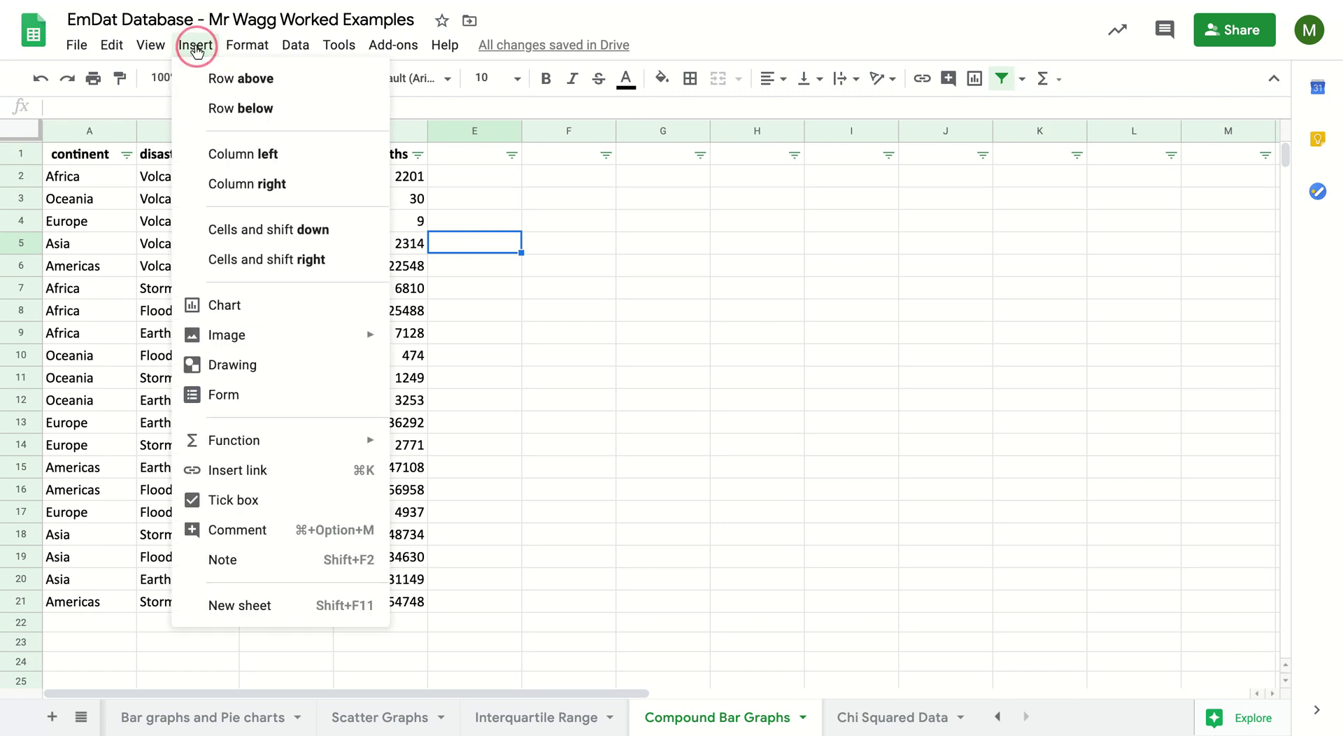
{"action": "left_click", "coordinate": [251, 316]}
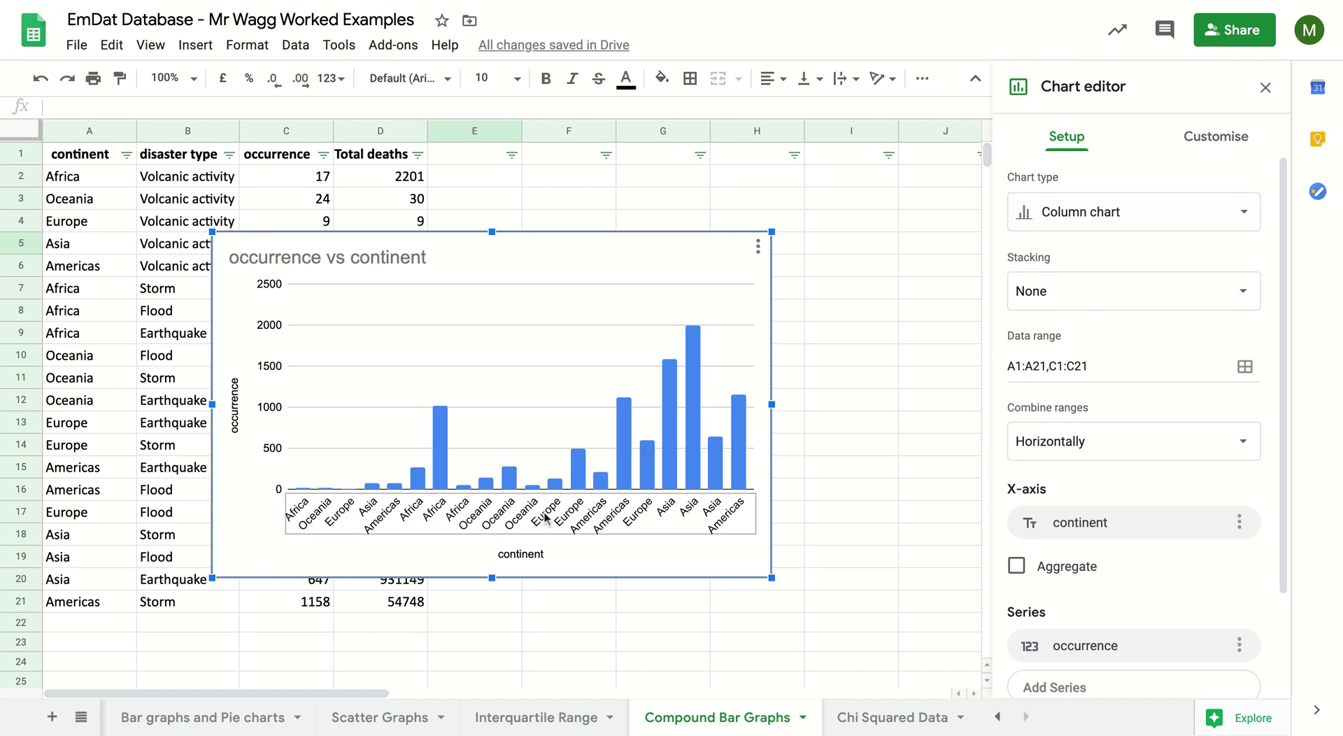
{"action": "left_click", "coordinate": [1182, 214]}
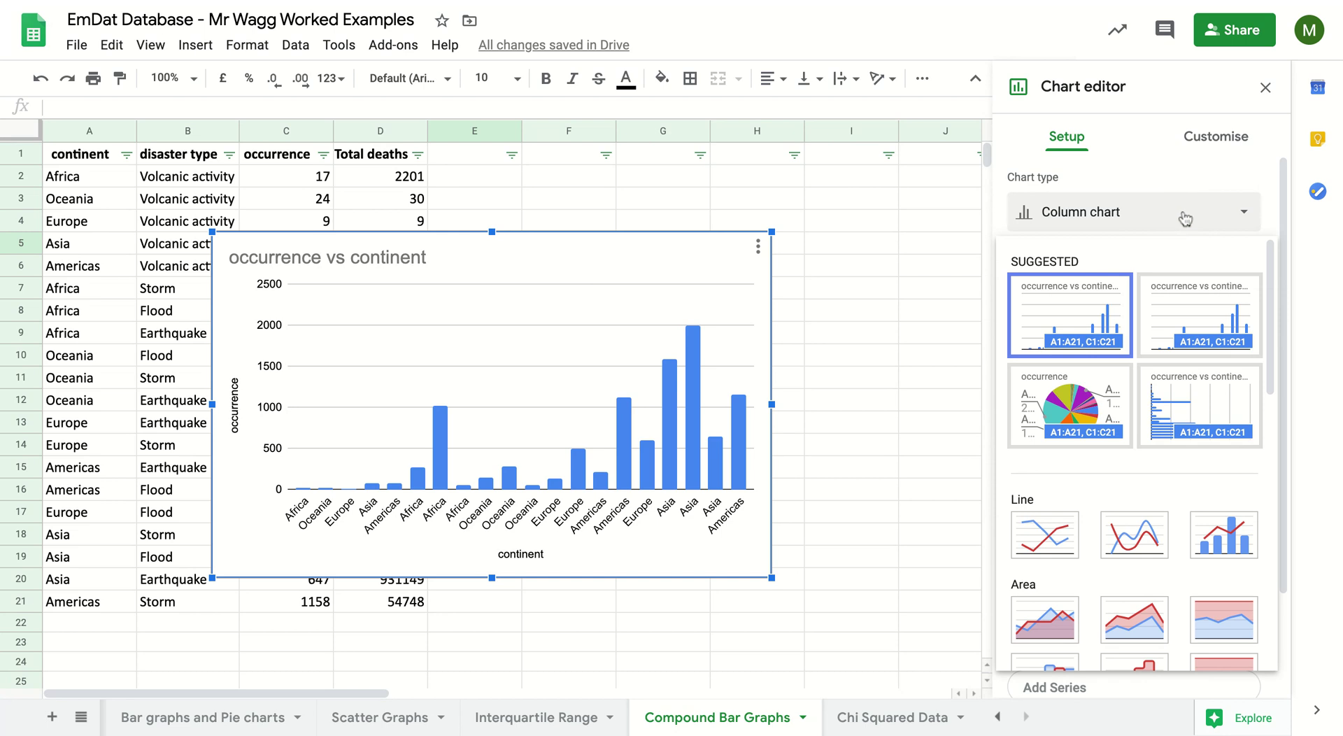
{"action": "scroll", "coordinate": [1175, 395], "scroll_direction": "down", "scroll_amount": 1}
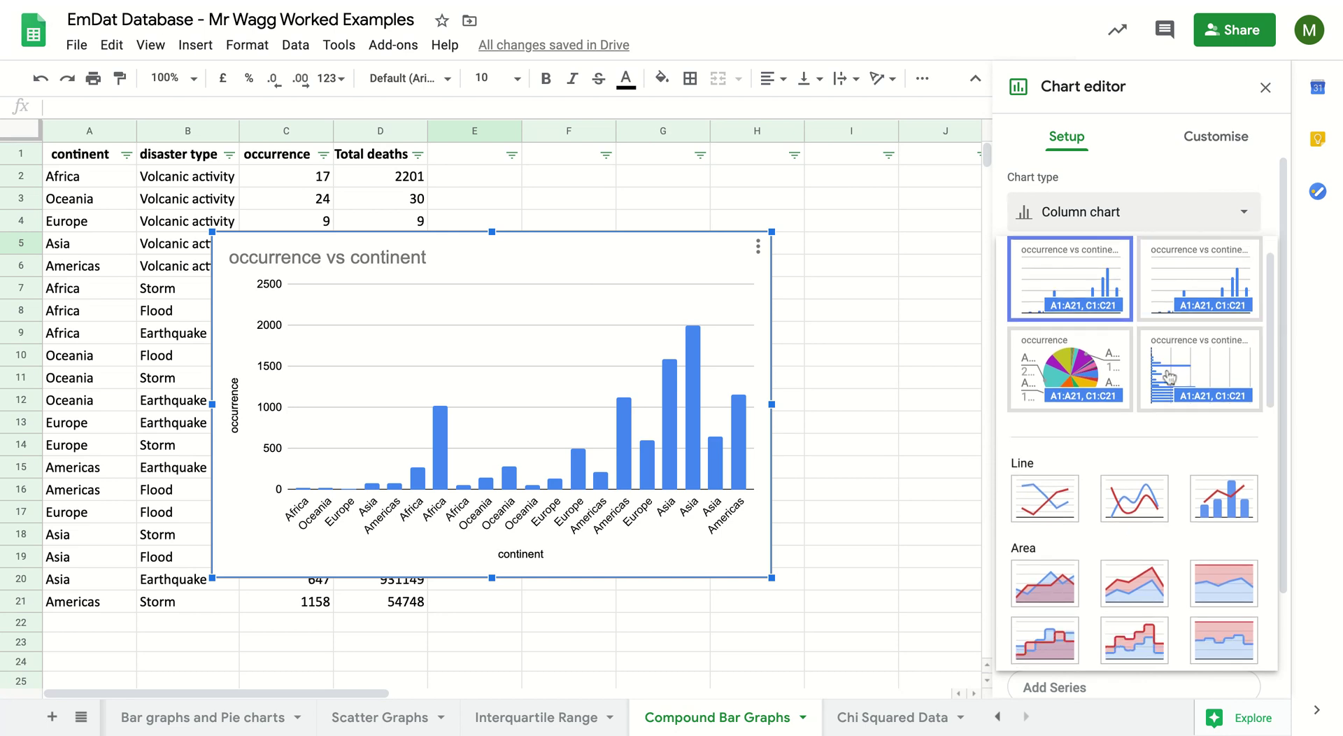
{"action": "scroll", "coordinate": [1147, 419], "scroll_direction": "down", "scroll_amount": 10}
{"action": "scroll", "coordinate": [1152, 342], "scroll_direction": "up", "scroll_amount": 2}
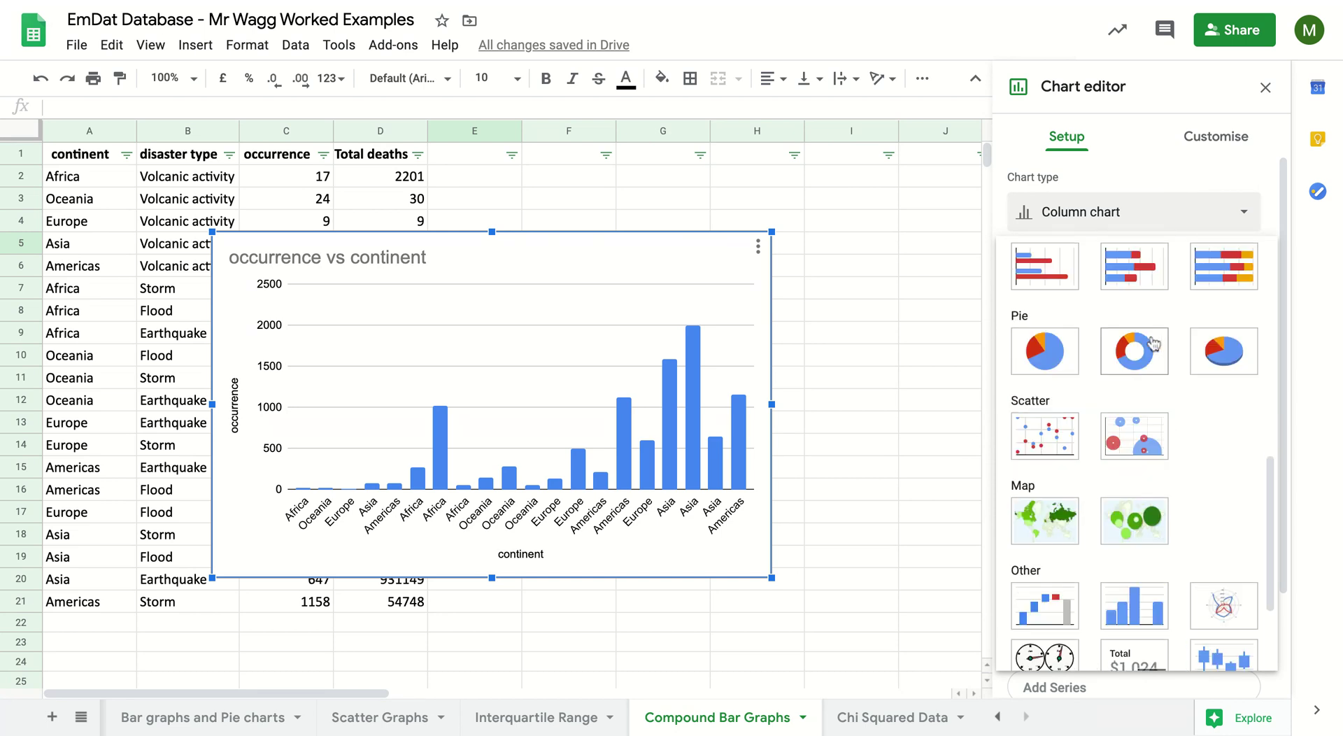
{"action": "scroll", "coordinate": [1152, 343], "scroll_direction": "up", "scroll_amount": 4}
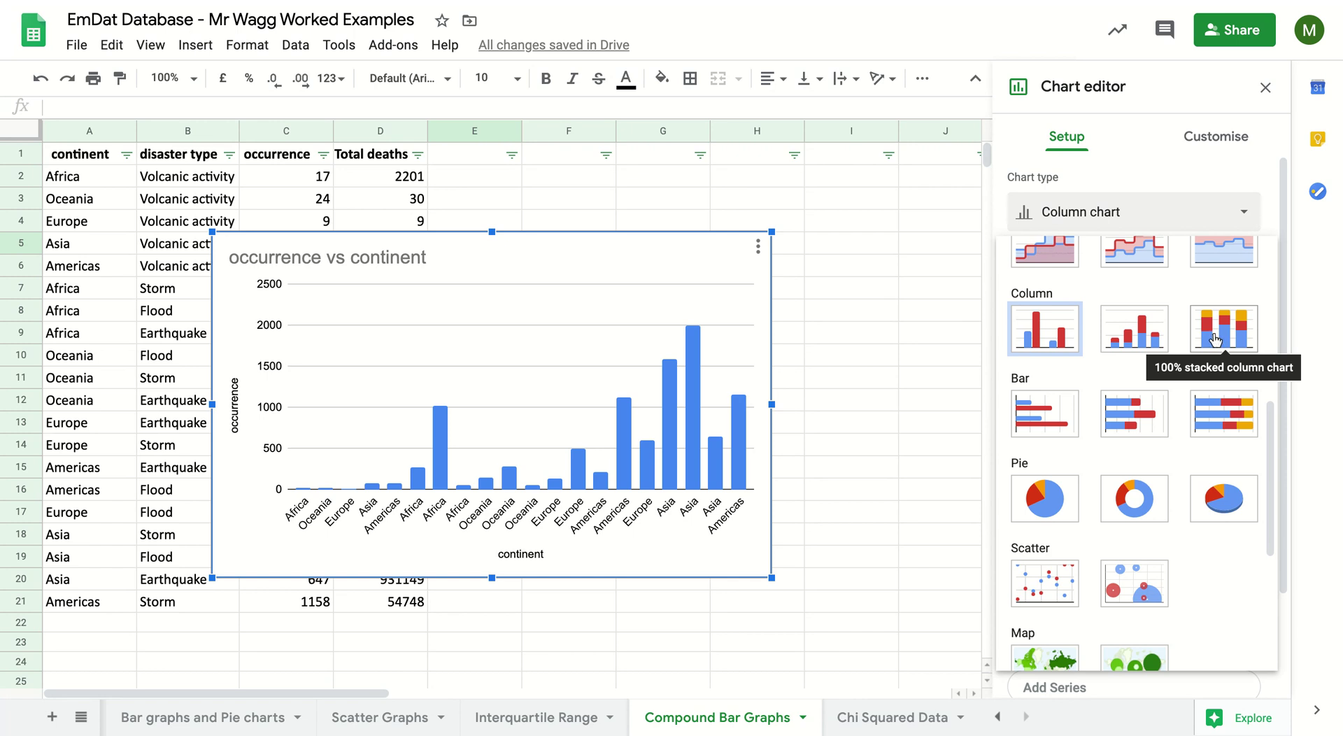
{"action": "left_click", "coordinate": [1134, 341]}
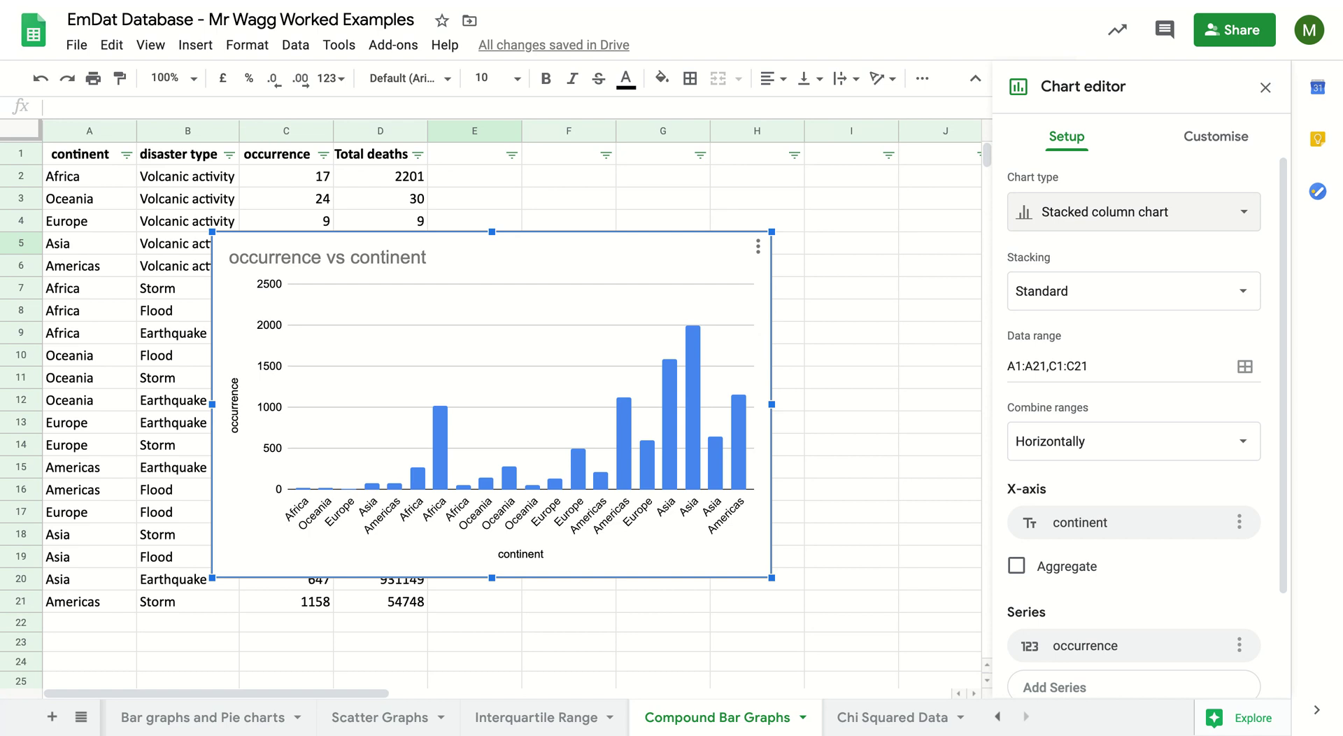
{"action": "key", "text": "Delete"}
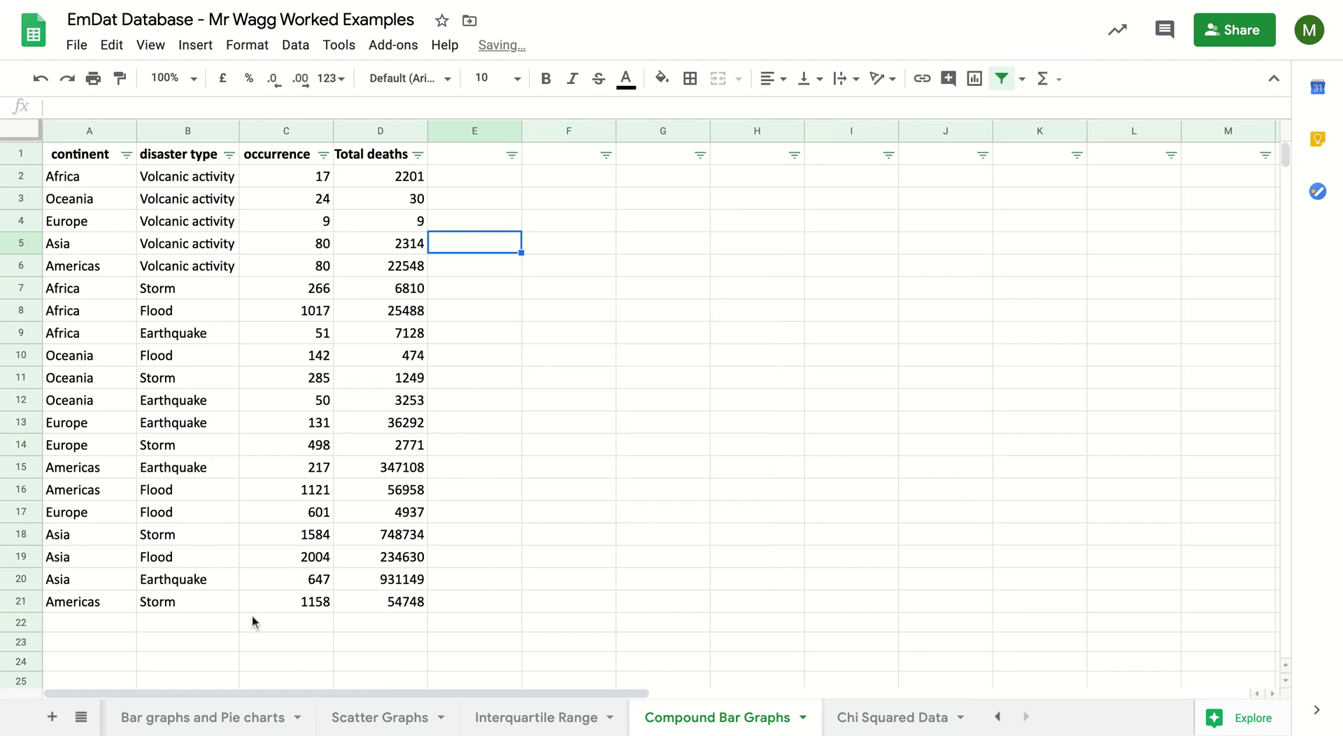
- Enter Africa, Oceania, Europe, Asia and America down cells A23 to A27
{"action": "left_click", "coordinate": [104, 642]}
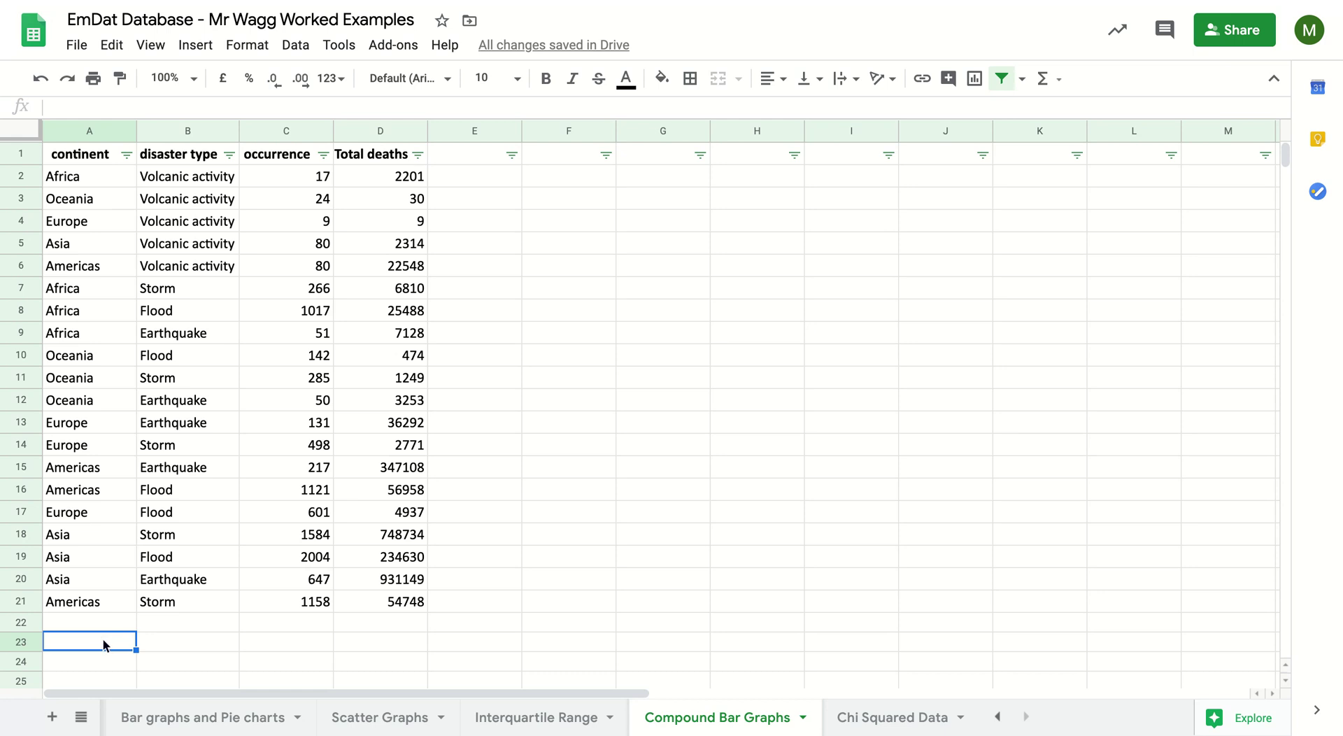
{"action": "key", "text": "Down"}
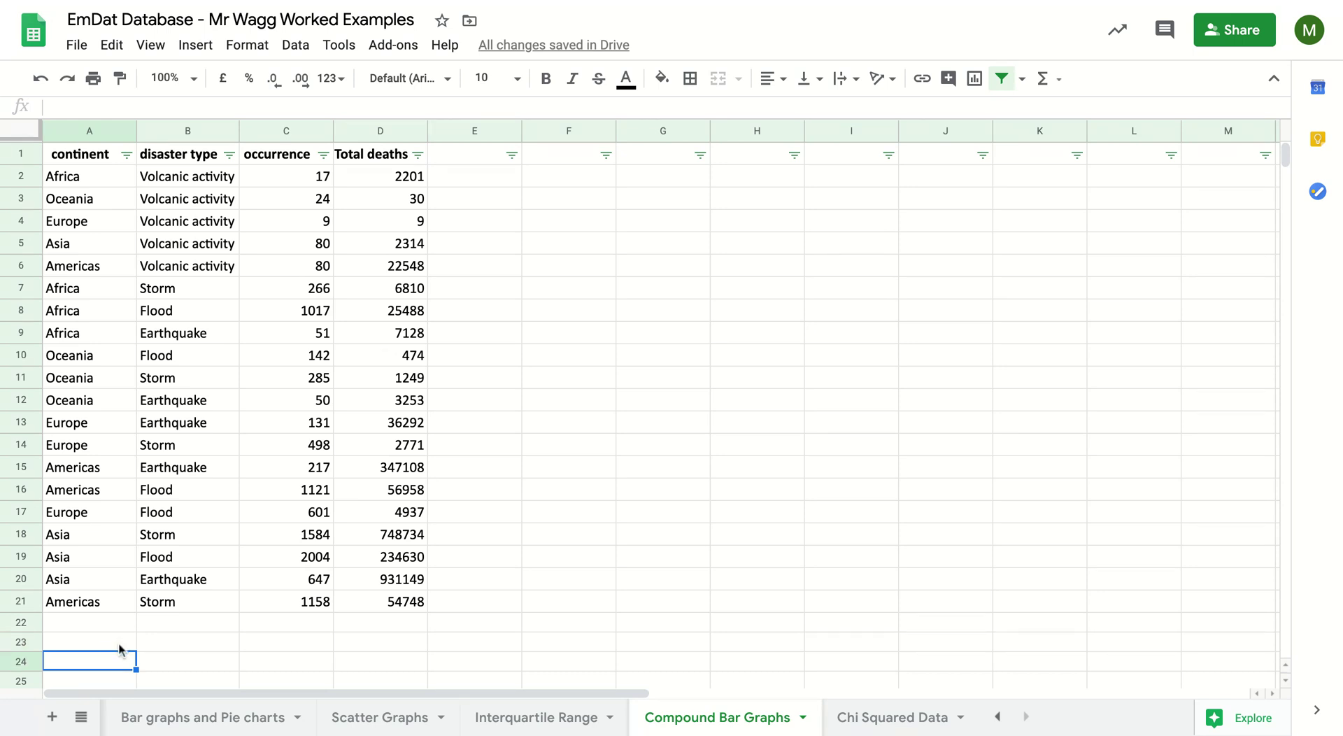
{"action": "left_click", "coordinate": [99, 642]}
{"action": "type", "text": "Africa"}
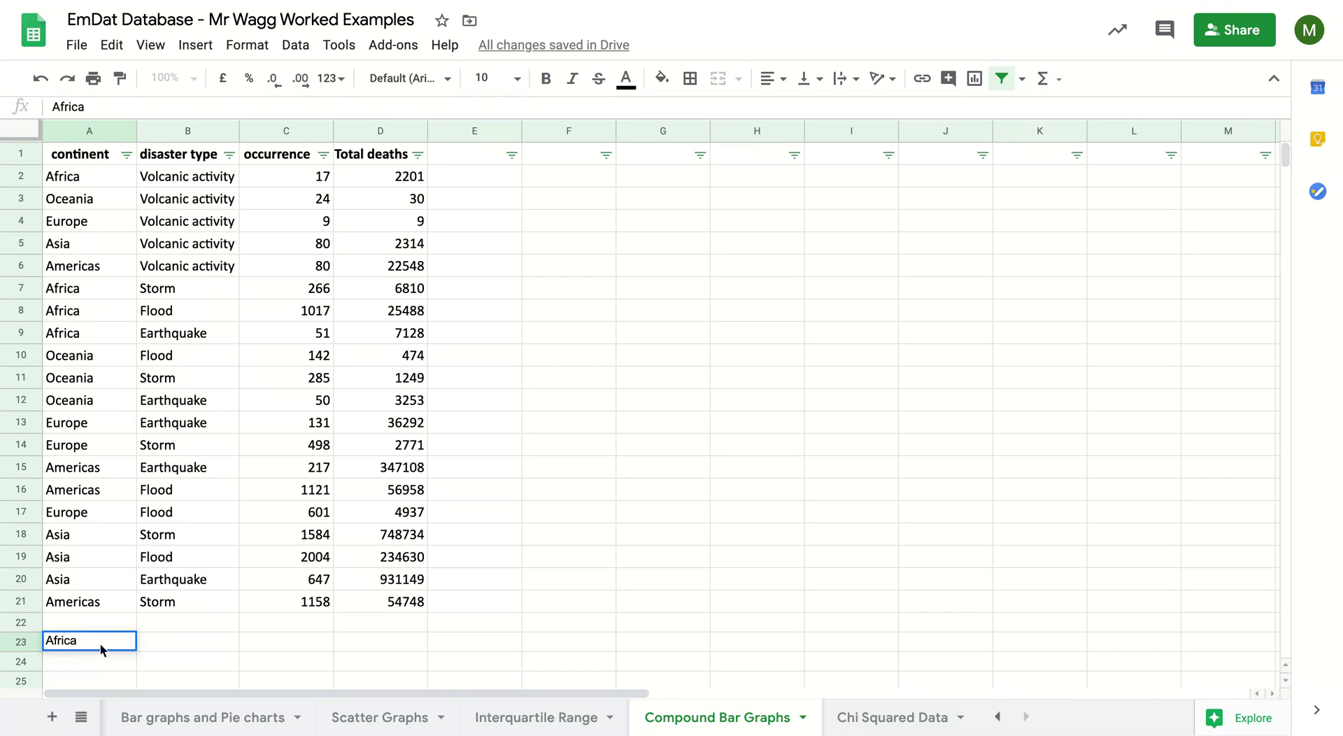
{"action": "key", "text": "Return"}
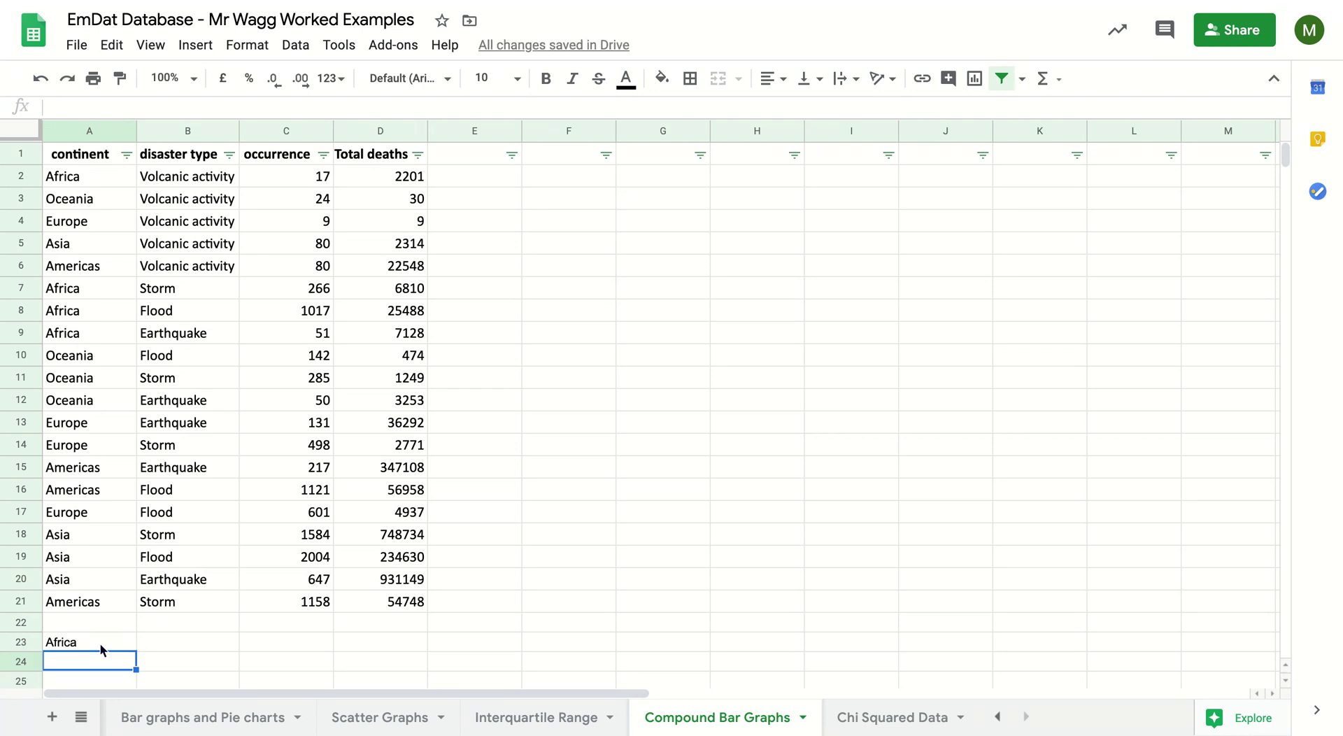
{"action": "type", "text": "Ocean"}
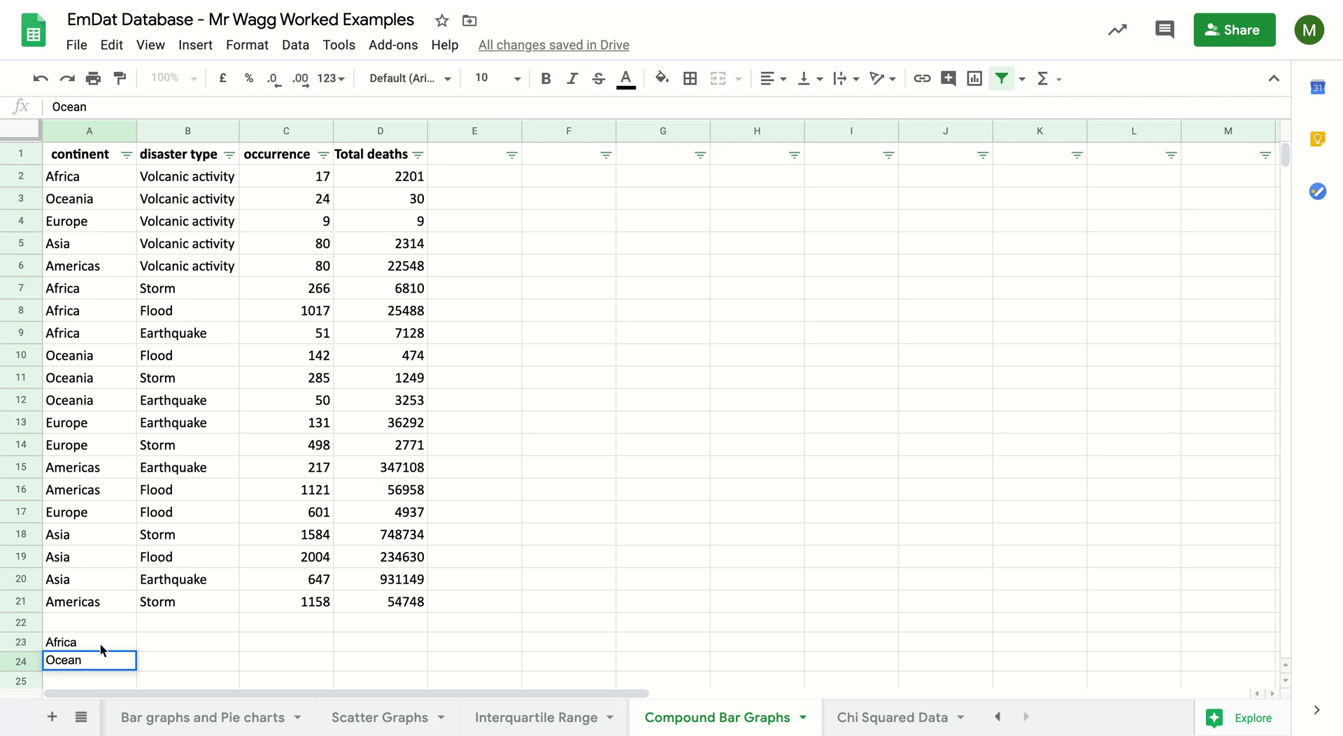
{"action": "type", "text": "ia"}
{"action": "key", "text": "Return"}
{"action": "type", "text": "Europ"}
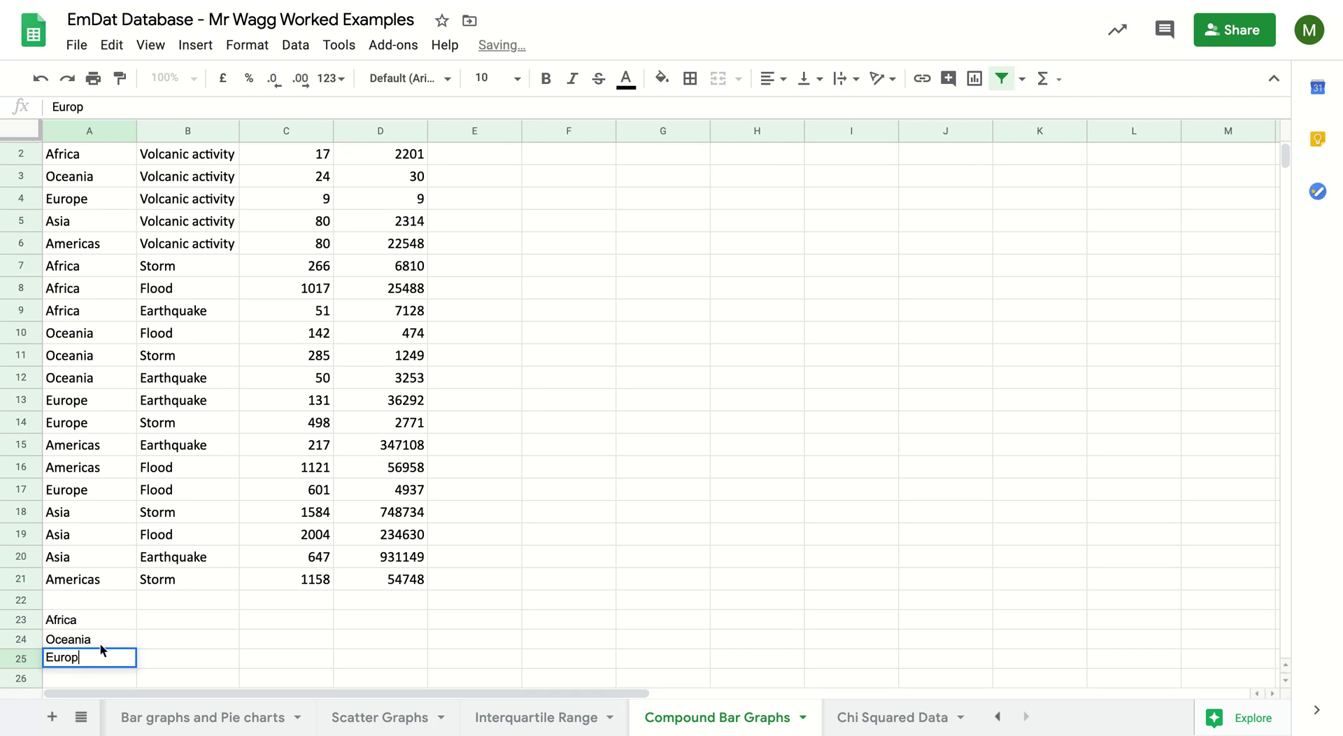
{"action": "type", "text": "e"}
{"action": "key", "text": "Return"}
{"action": "type", "text": "Asia"}
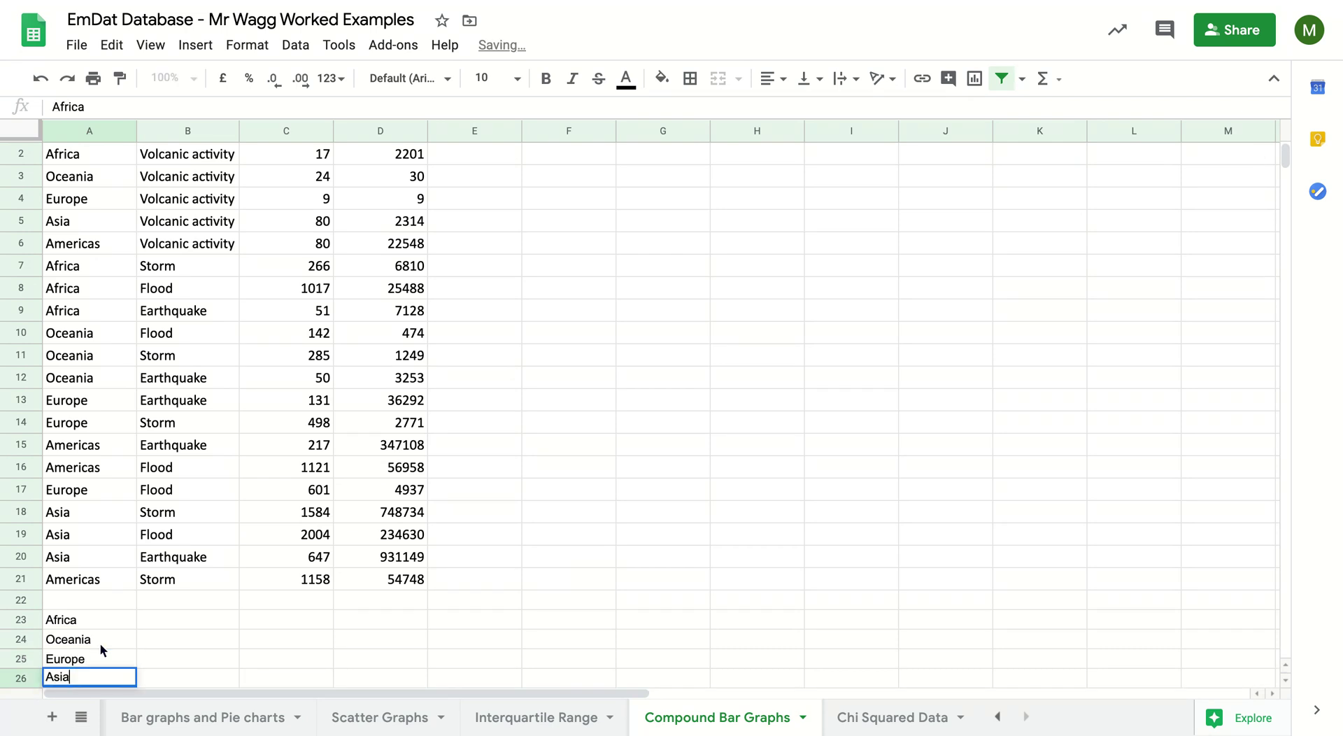
{"action": "key", "text": "Return"}
{"action": "type", "text": "America"}
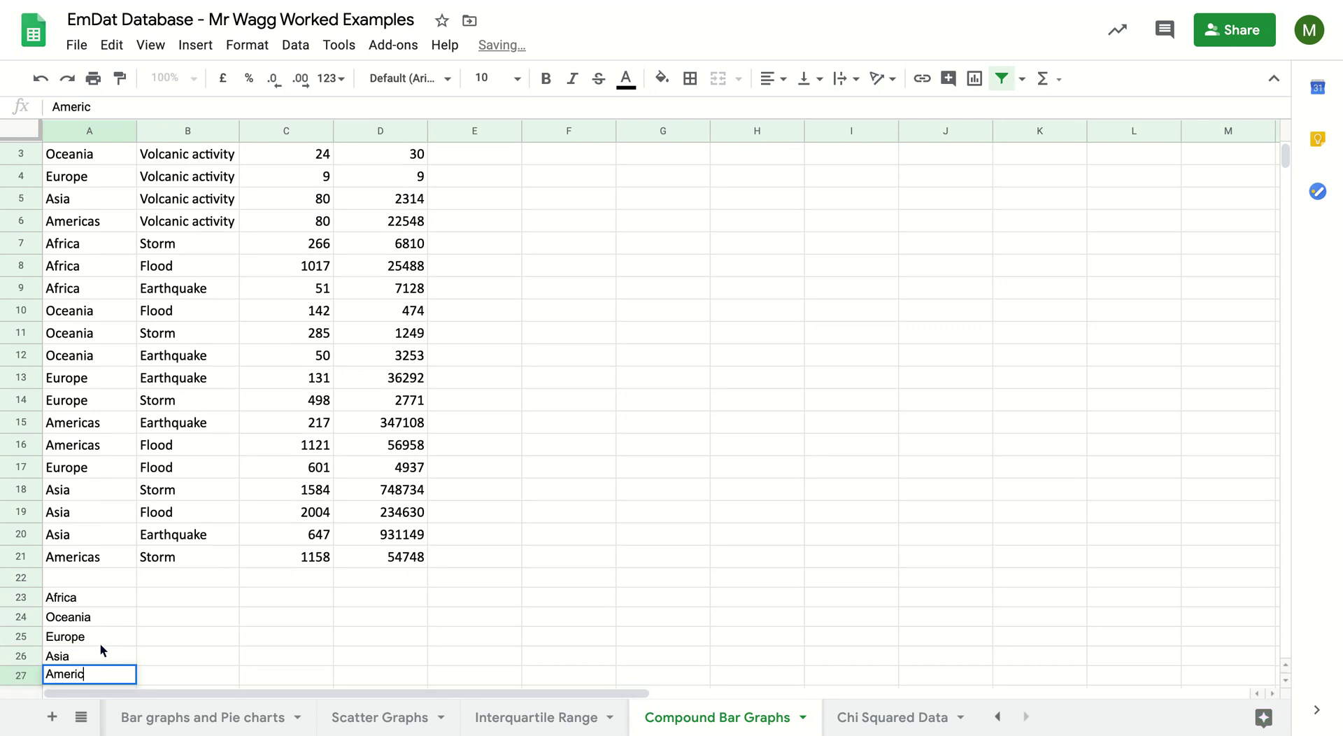
{"action": "left_click", "coordinate": [186, 592]}
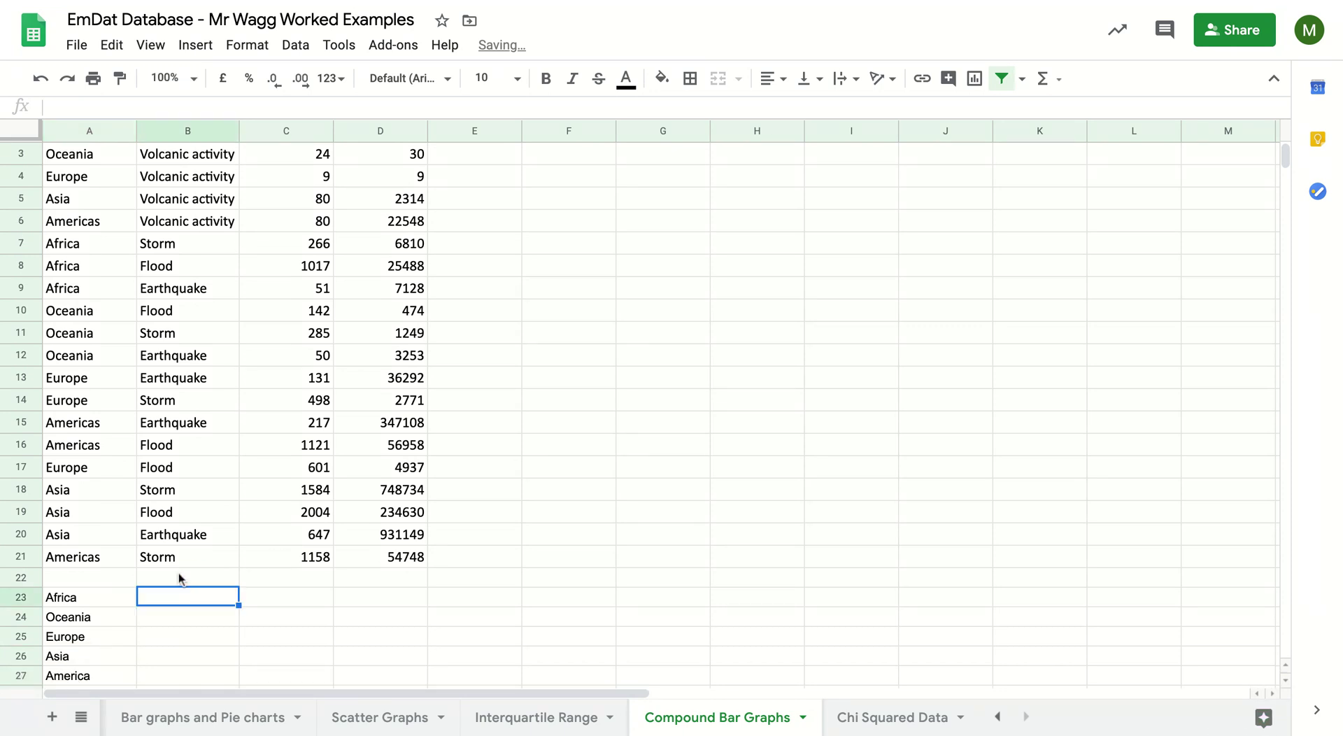
- Enter the headings Earthquakes, Storms, Floods and Volcanoes across B22:E22
{"action": "left_click", "coordinate": [180, 578]}
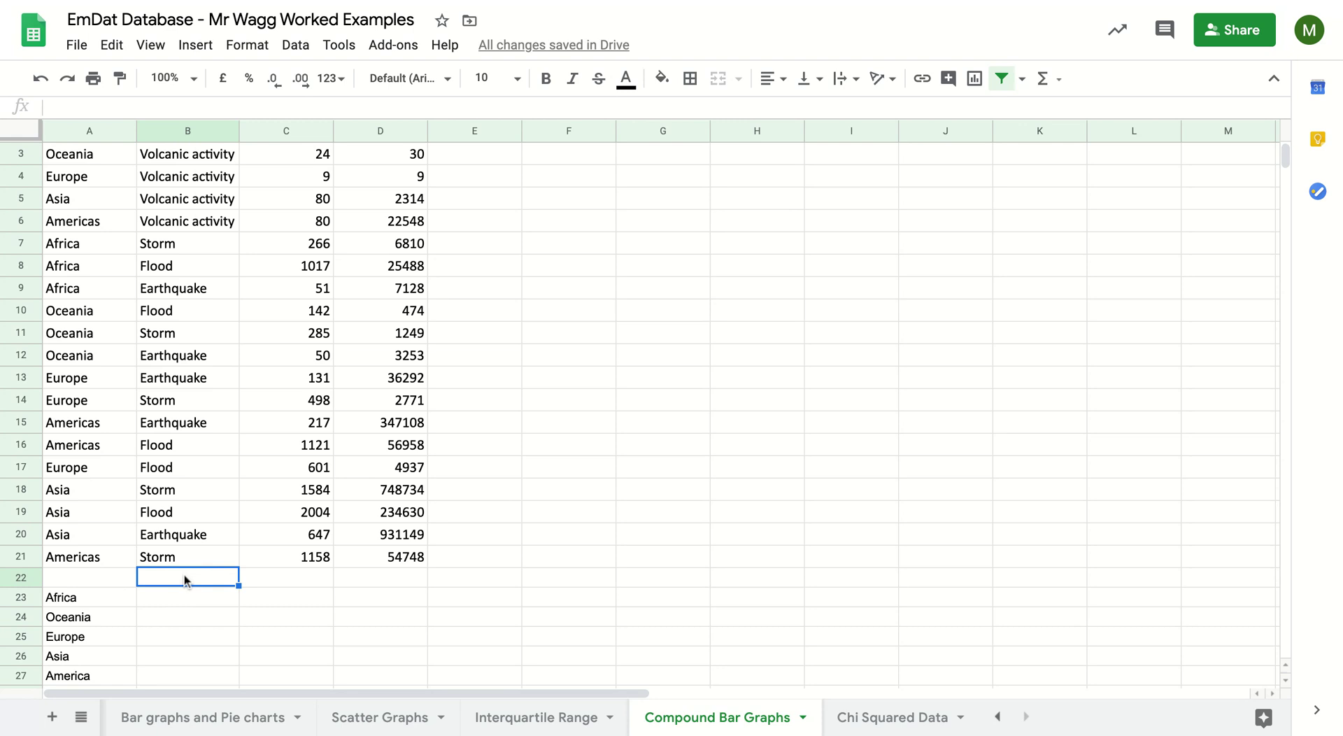
{"action": "type", "text": "Earthqua"}
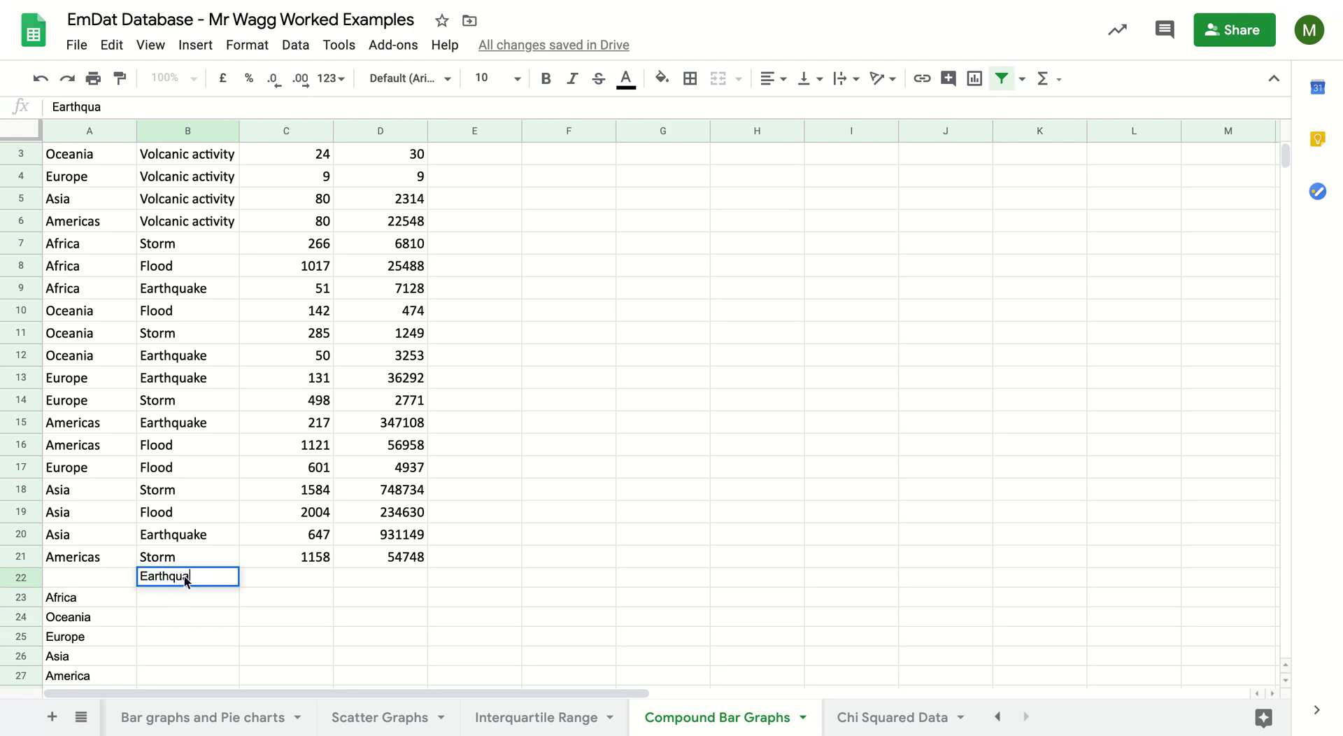
{"action": "type", "text": "kes"}
{"action": "key", "text": "Tab"}
{"action": "type", "text": "Storms"}
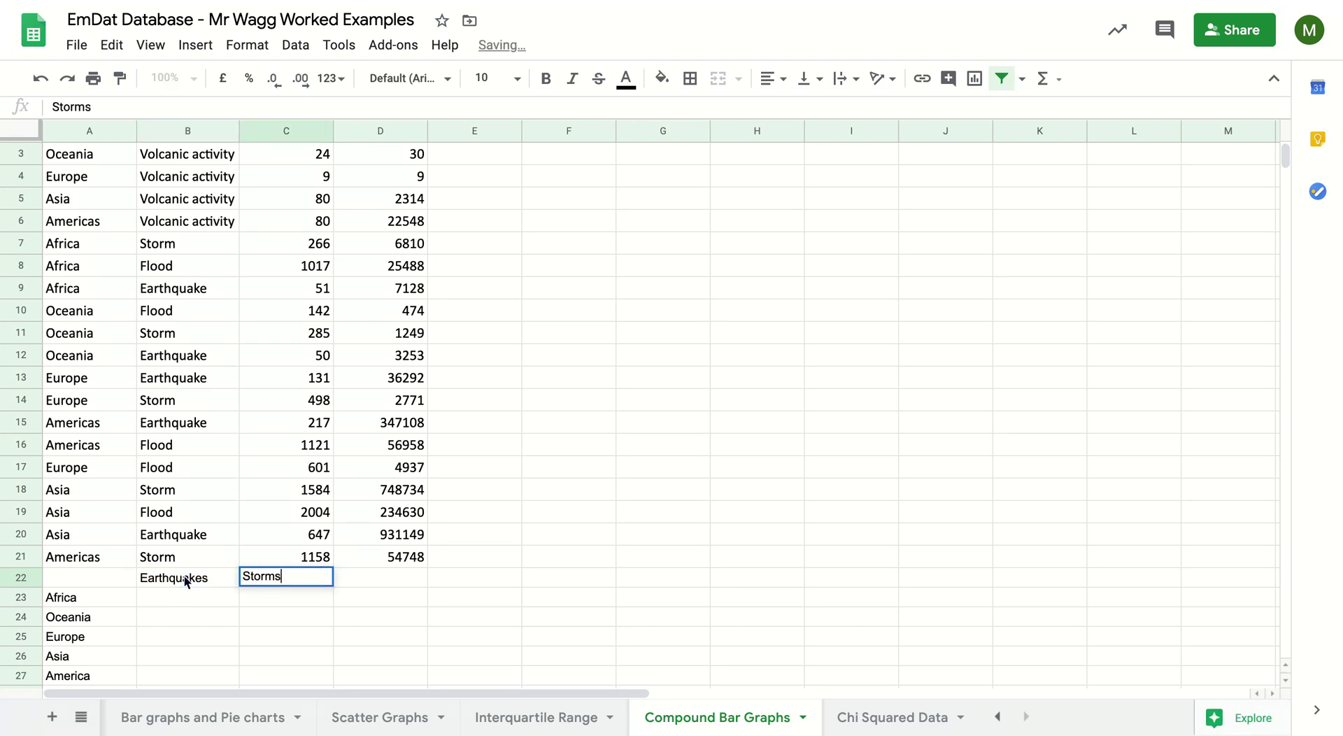
{"action": "key", "text": "Tab"}
{"action": "type", "text": "Floods"}
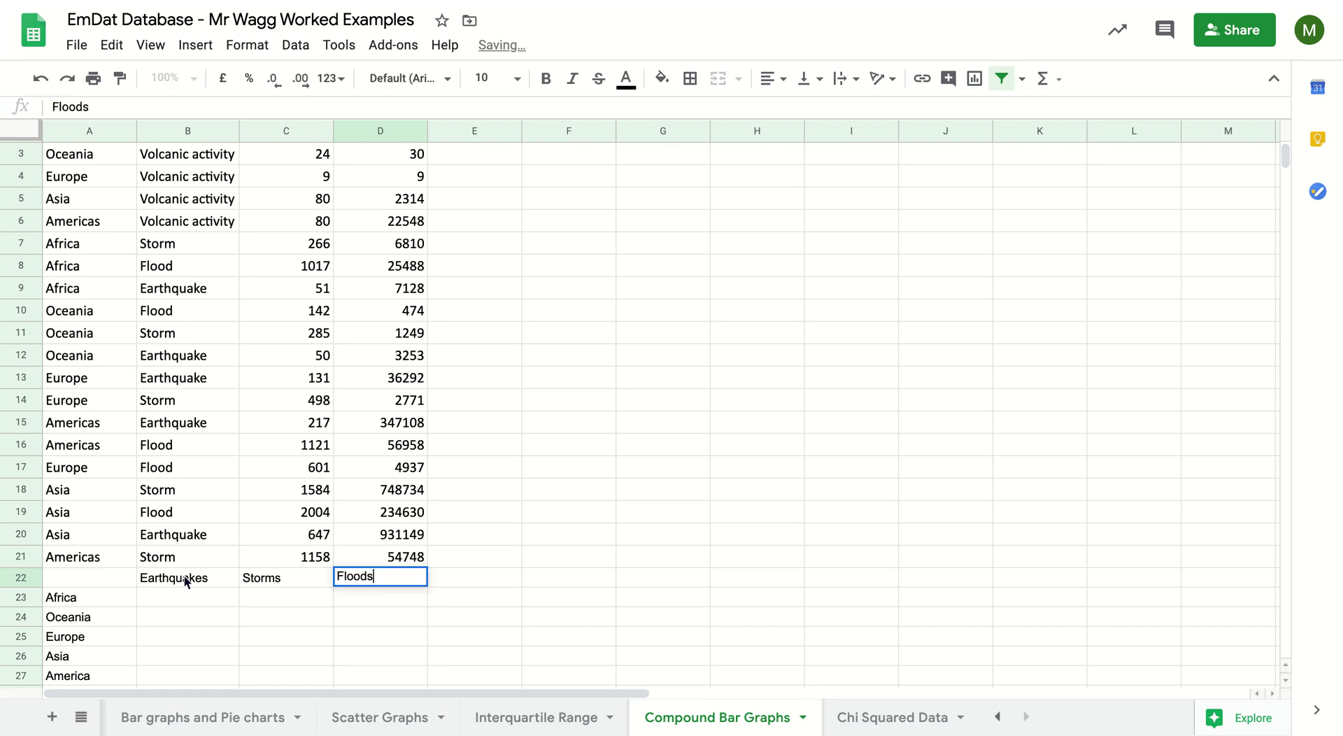
{"action": "key", "text": "Tab"}
{"action": "type", "text": "Volcanoes"}
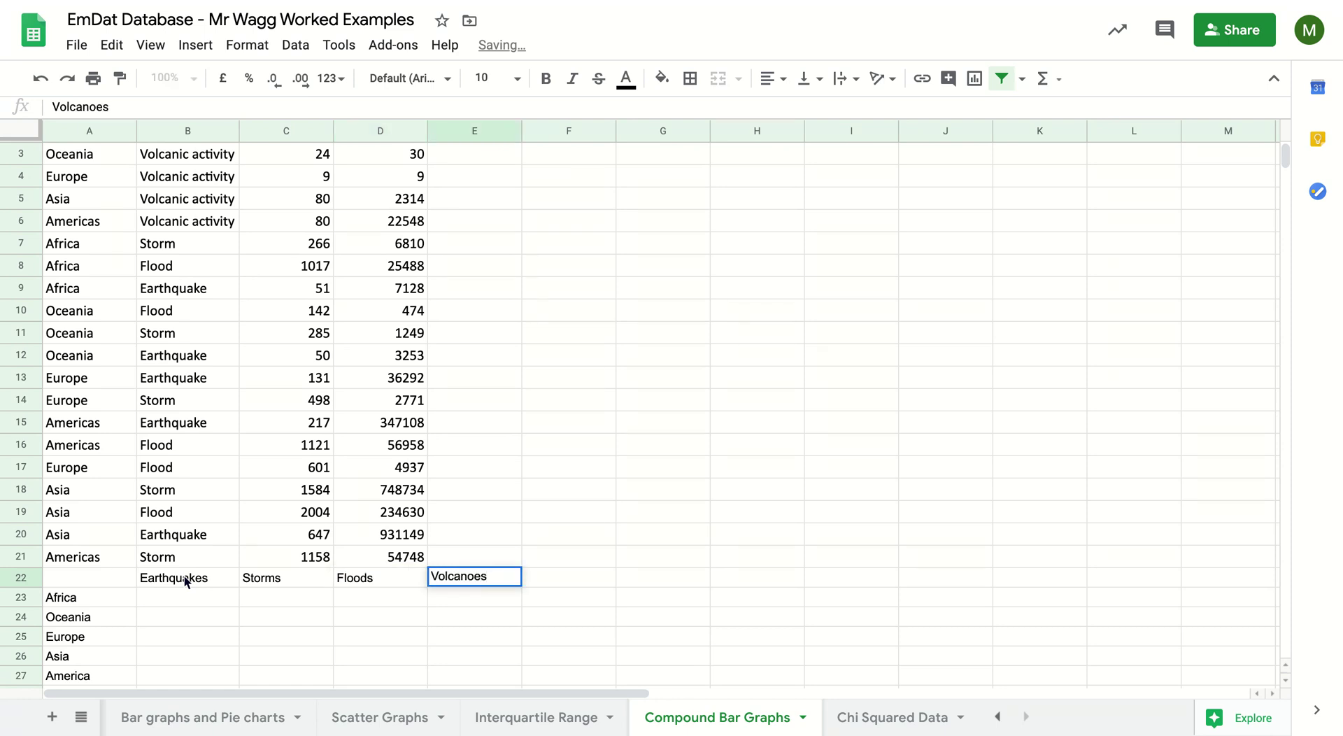
{"action": "left_click", "coordinate": [300, 658]}
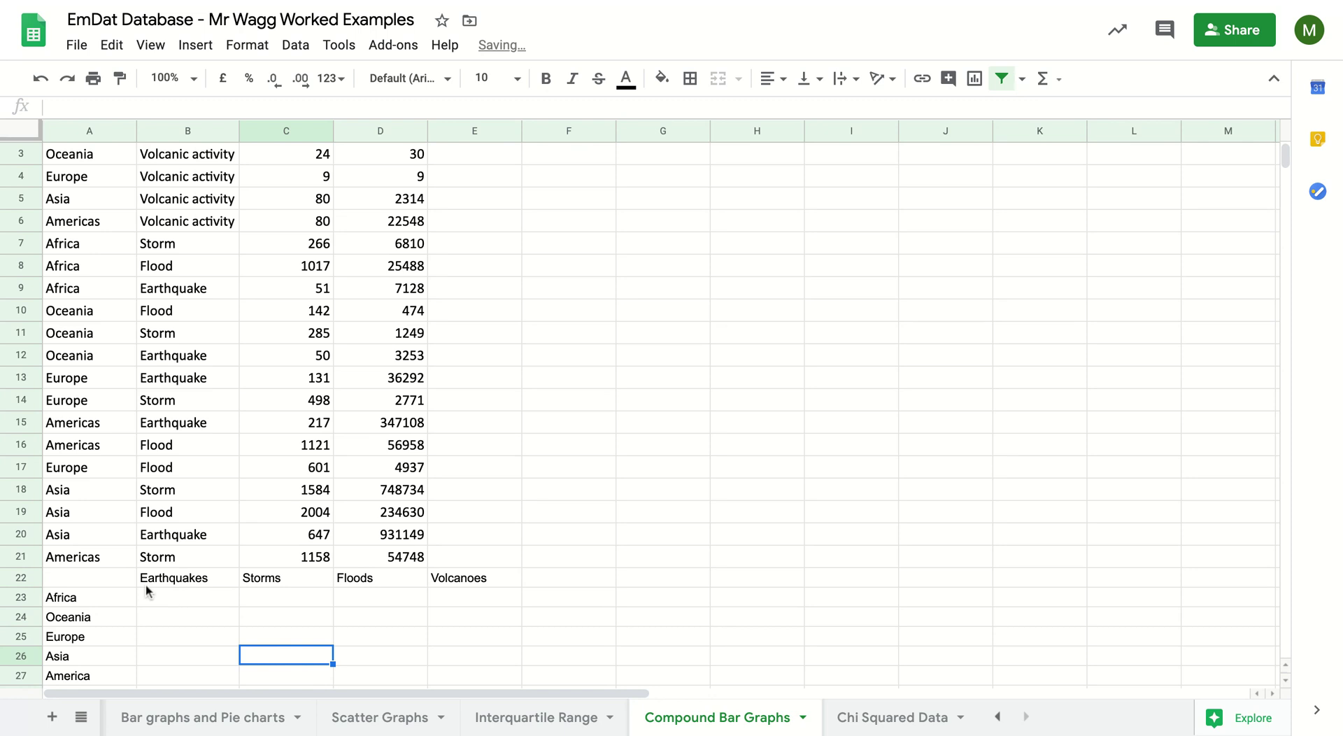
- Label the corner cell A22 'Occurence'
{"action": "left_click", "coordinate": [105, 579]}
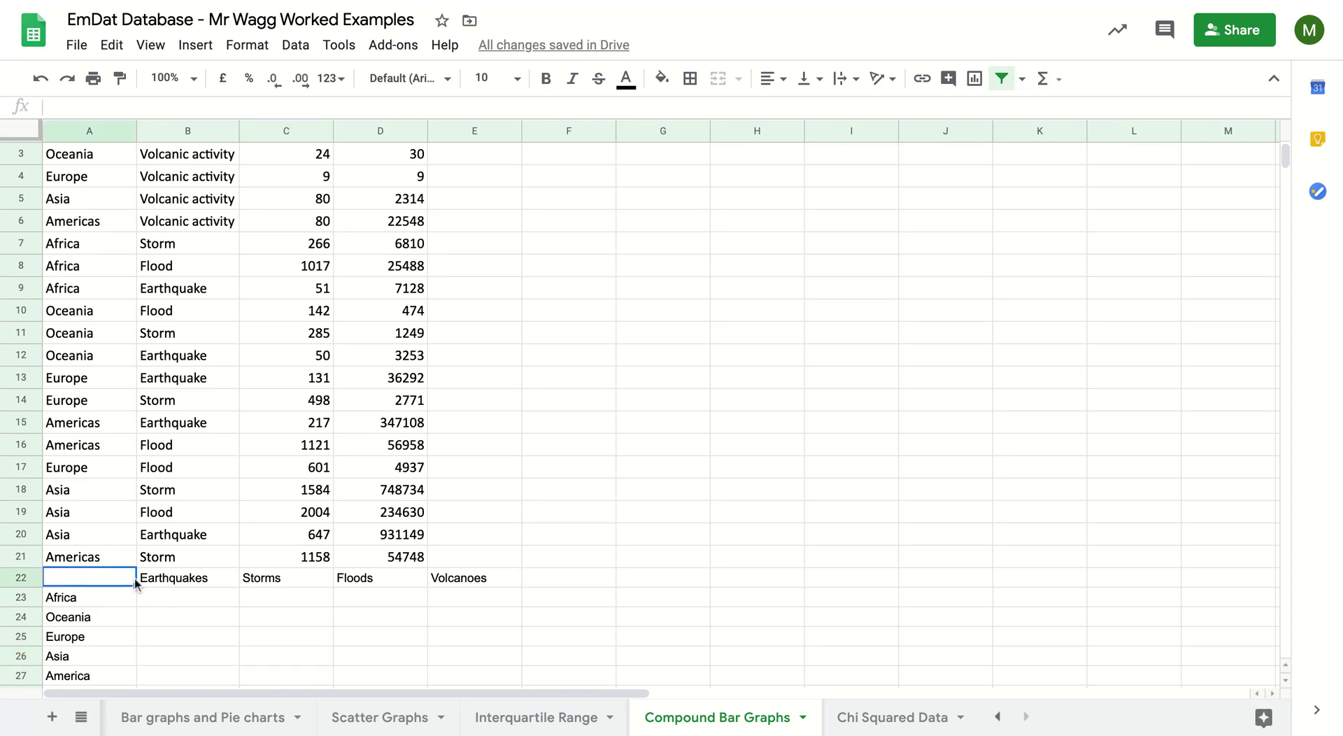
{"action": "type", "text": "Oc"}
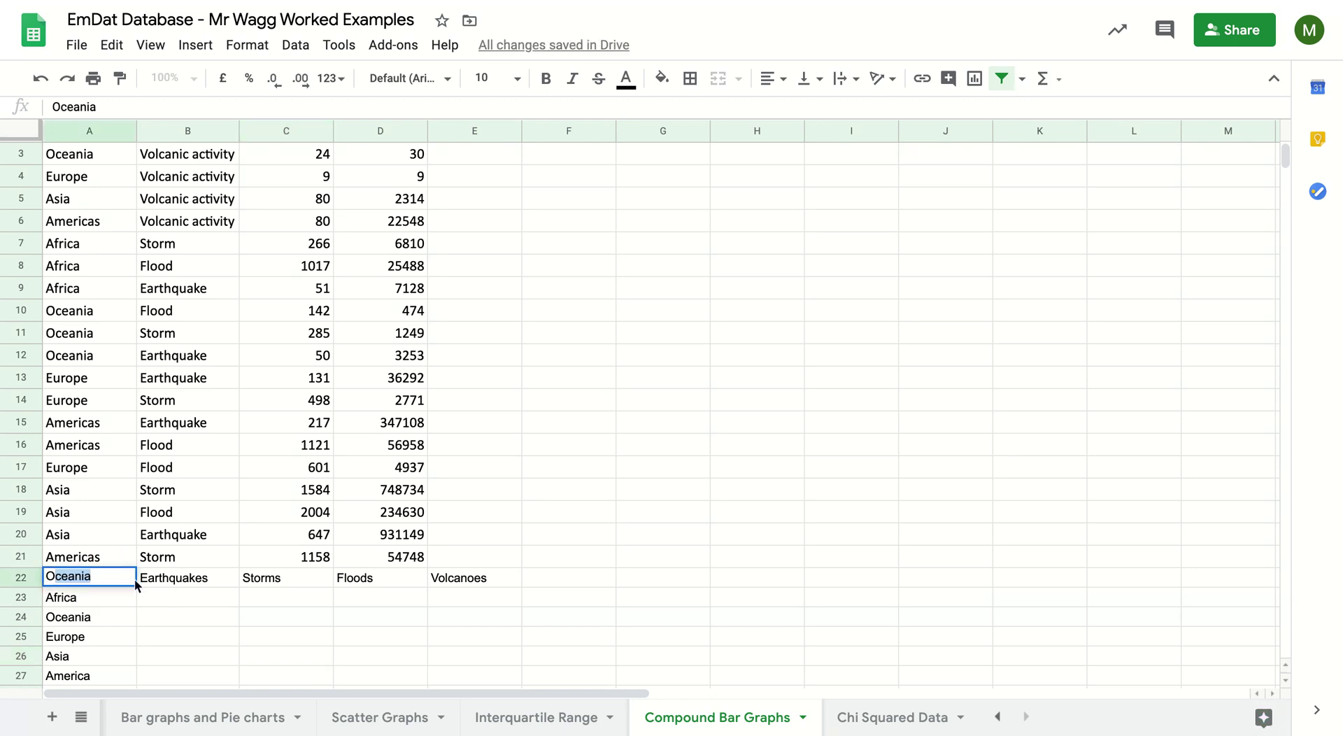
{"action": "type", "text": "ccu"}
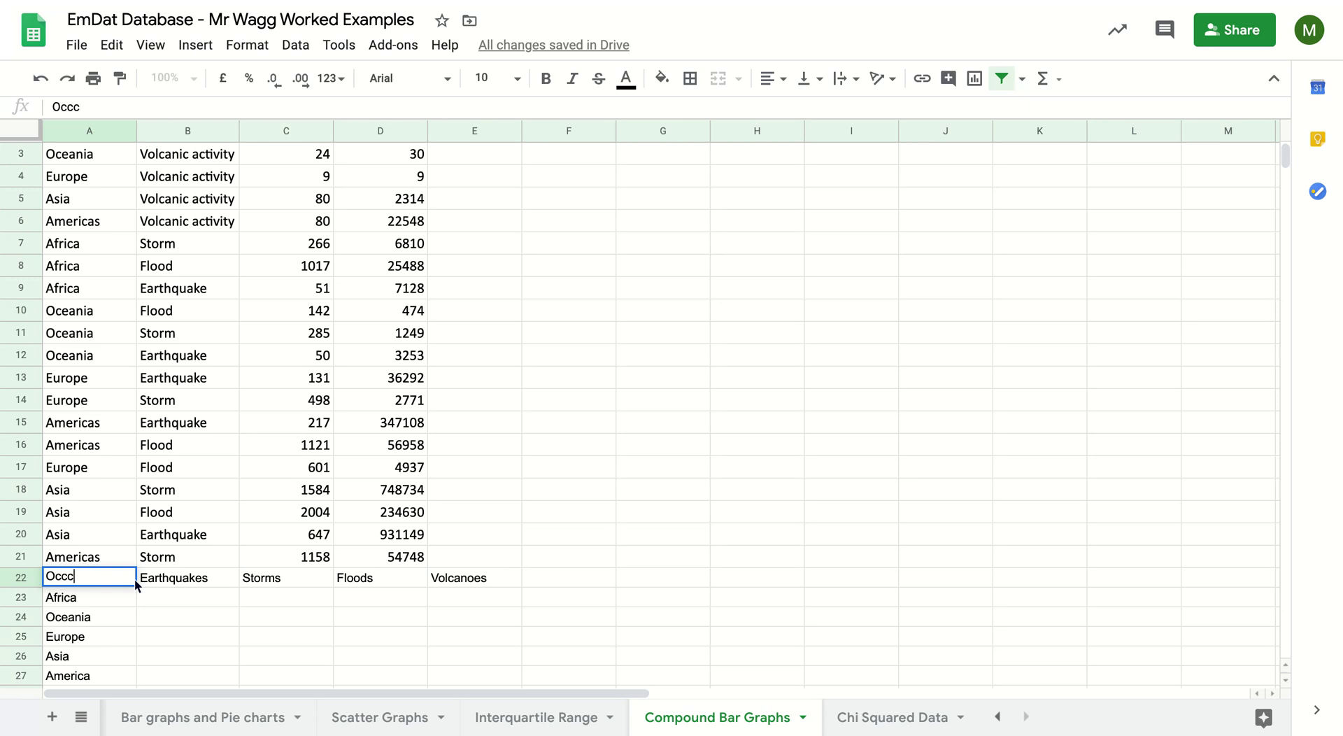
{"action": "key", "text": "BackSpace"}
{"action": "key", "text": "BackSpace"}
{"action": "type", "text": "urence"}
{"action": "left_click", "coordinate": [454, 609]}
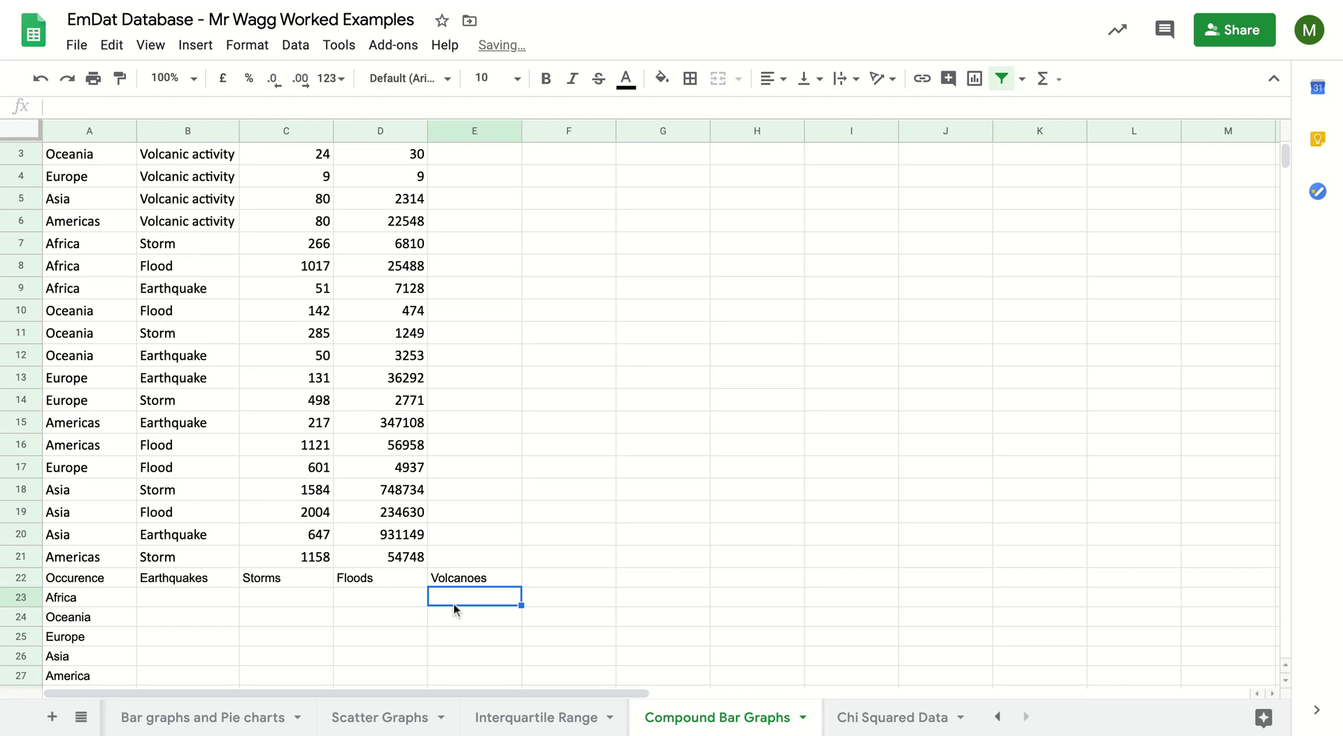
{"action": "scroll", "coordinate": [348, 588], "scroll_direction": "up", "scroll_amount": 1}
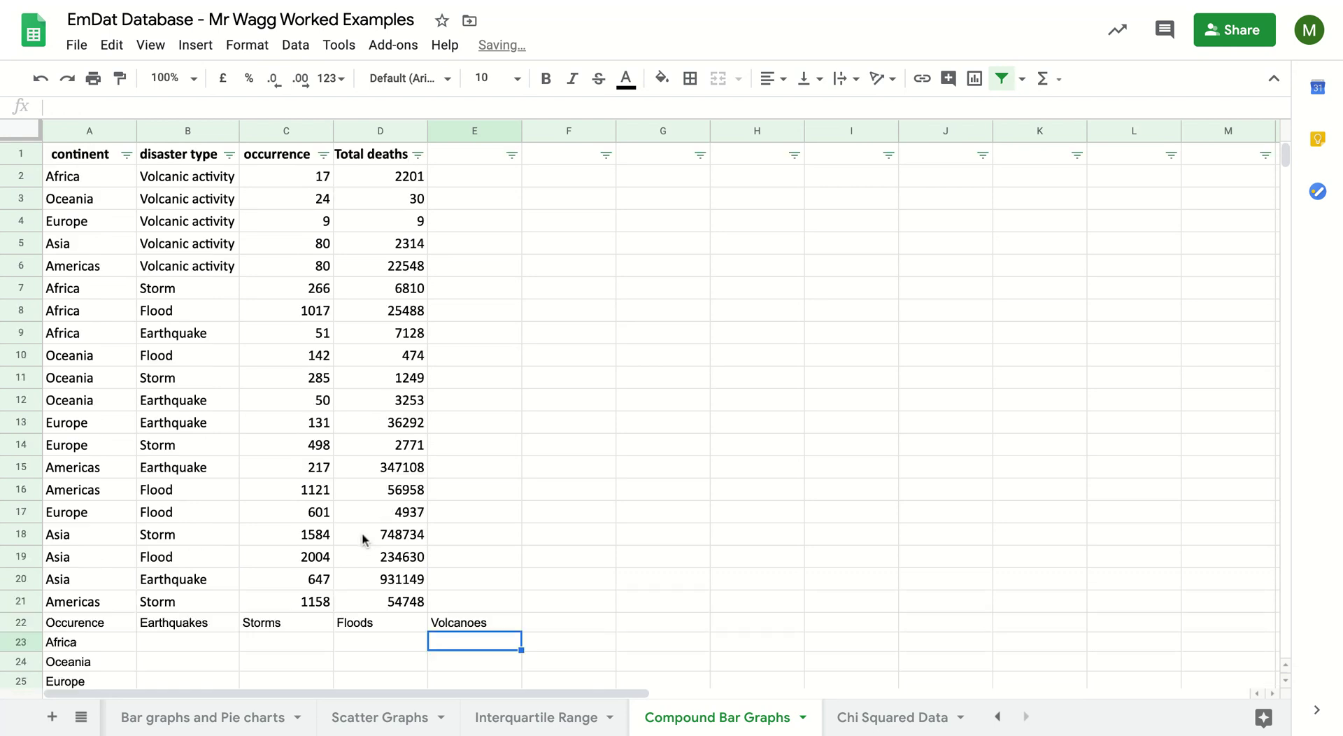
{"action": "left_click", "coordinate": [322, 155]}
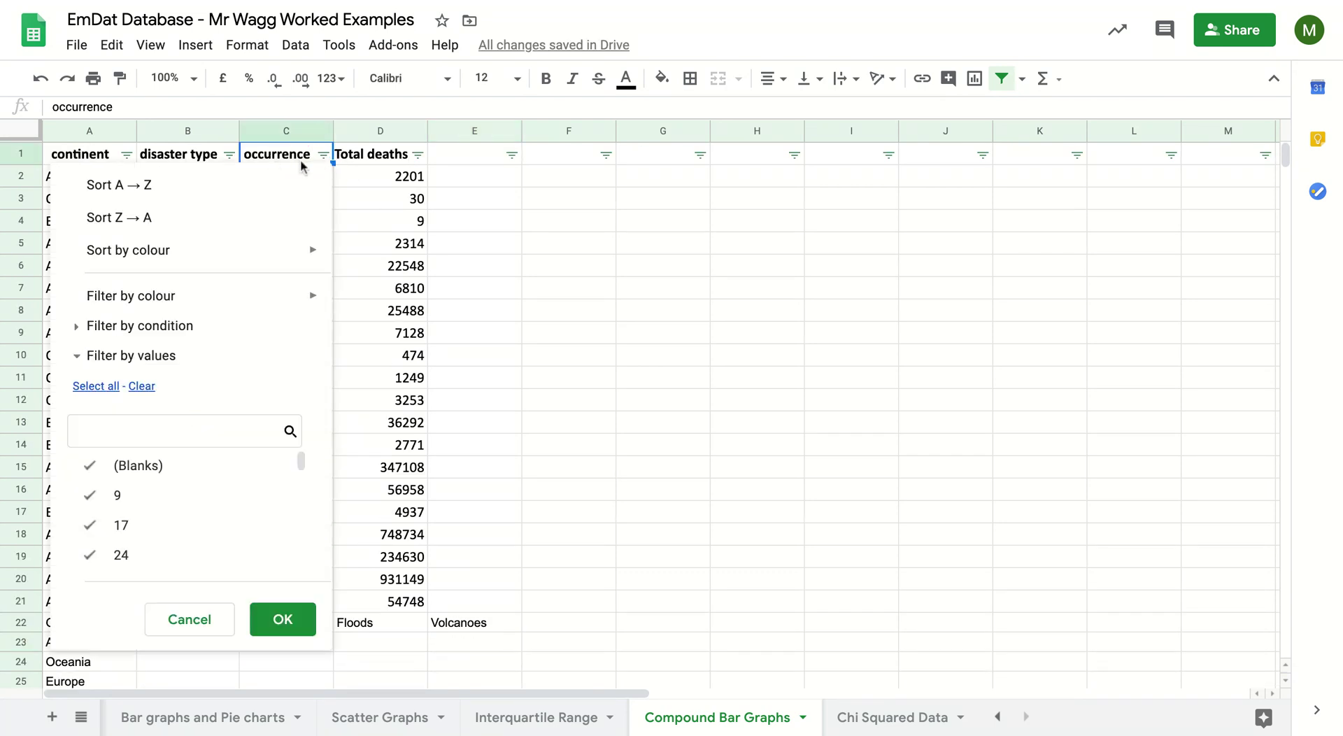
{"action": "left_click", "coordinate": [720, 245]}
{"action": "left_click", "coordinate": [228, 155]}
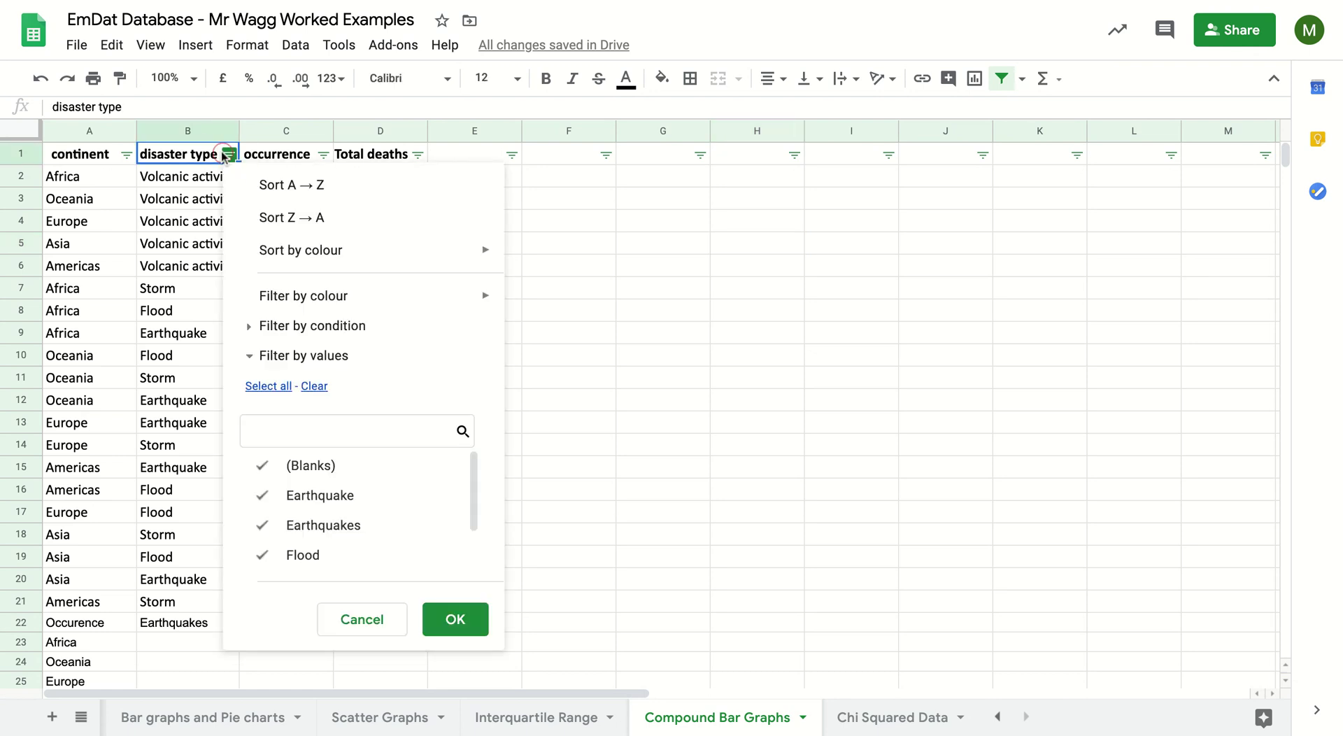
{"action": "left_click", "coordinate": [314, 387]}
{"action": "left_click", "coordinate": [304, 497]}
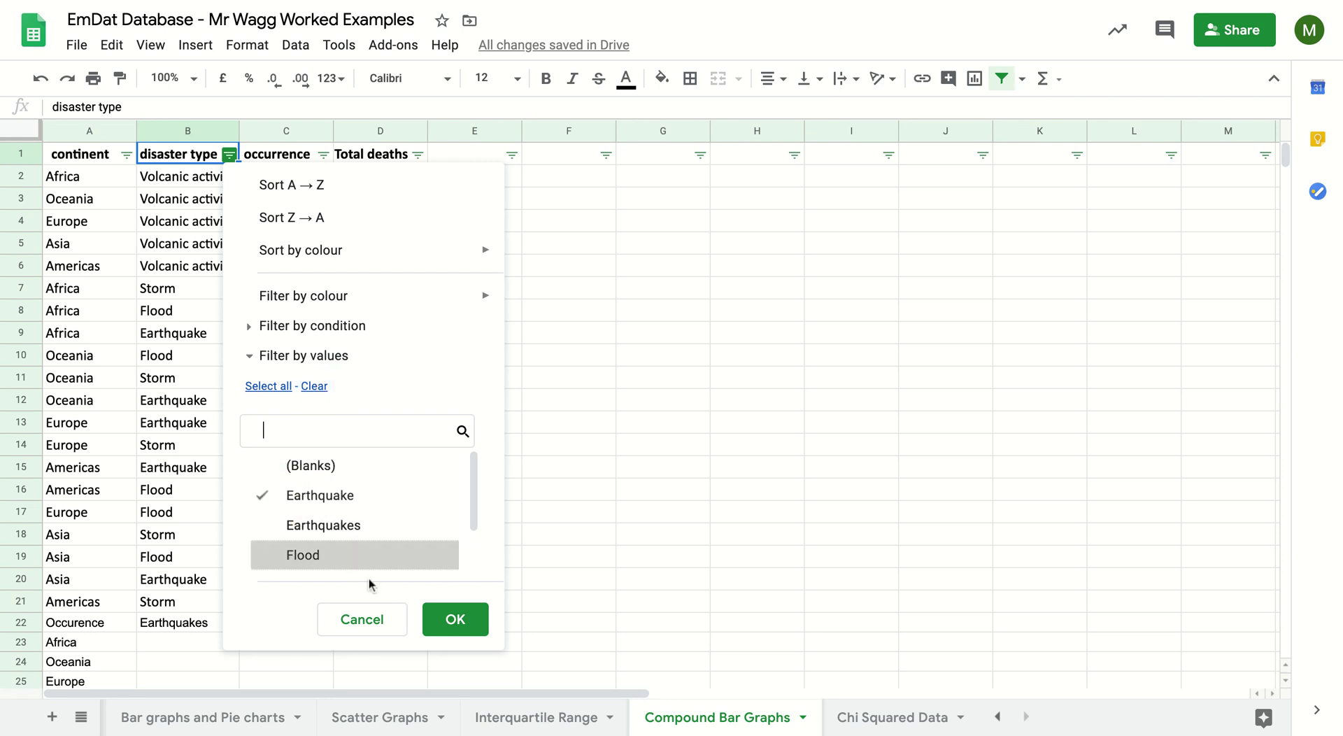
{"action": "left_click", "coordinate": [451, 619]}
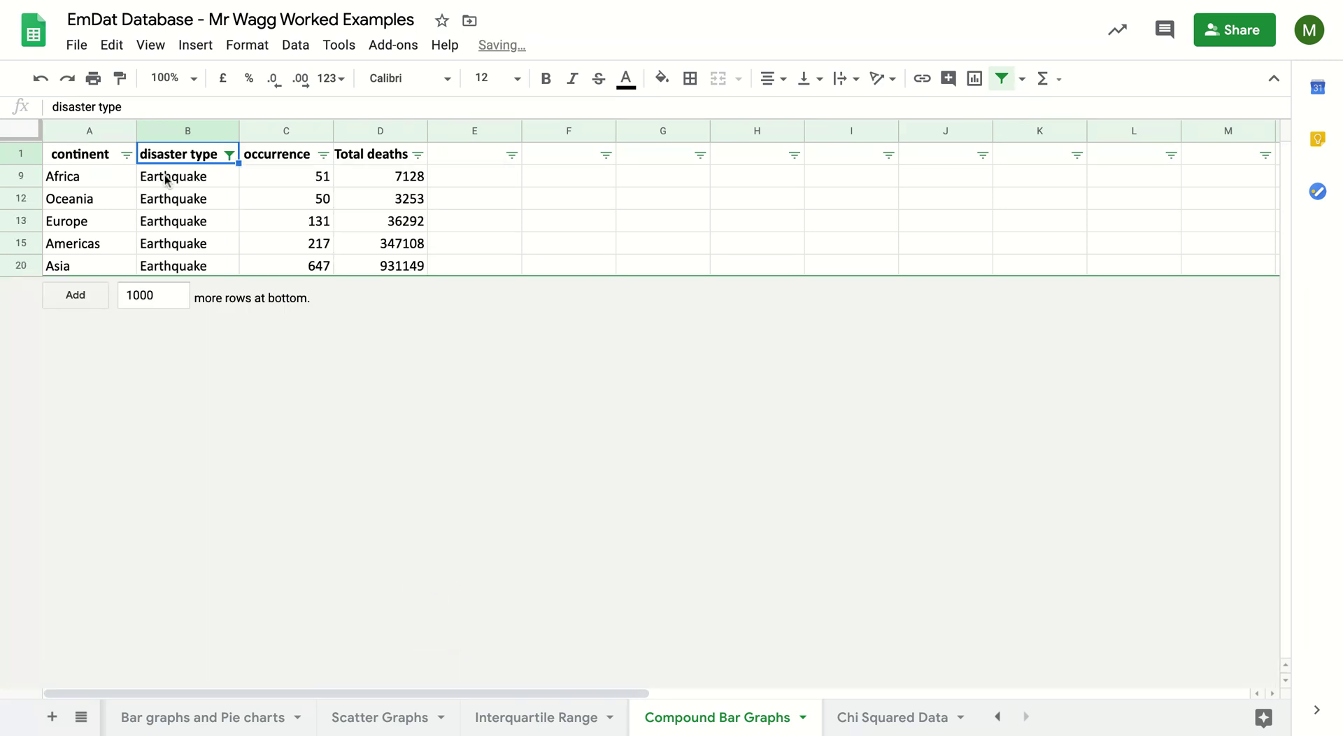
{"action": "key", "text": "ctrl+z"}
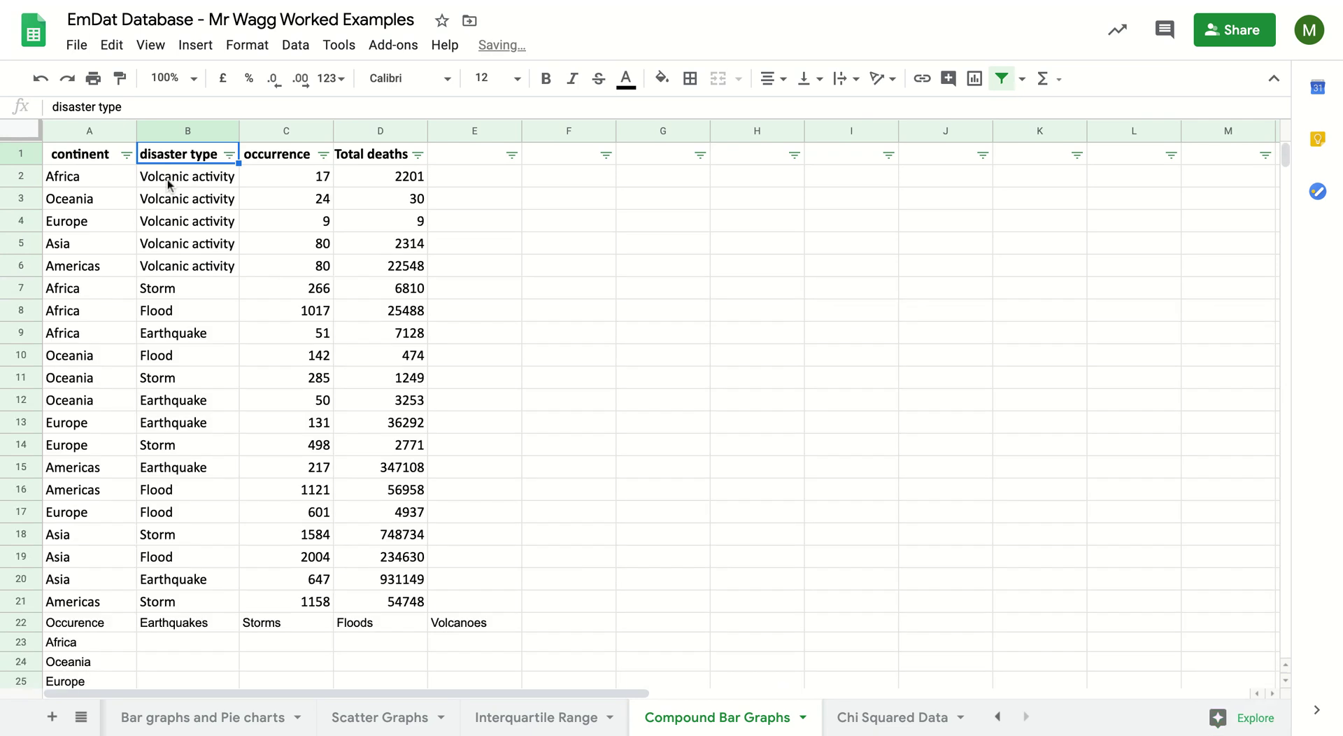
- Trial-copy the A22:E27 table to A24 and clear rows 22-23, then undo those edits
{"action": "left_click_drag", "start_coordinate": [84, 628], "coordinate": [435, 614]}
{"action": "left_click", "coordinate": [70, 539]}
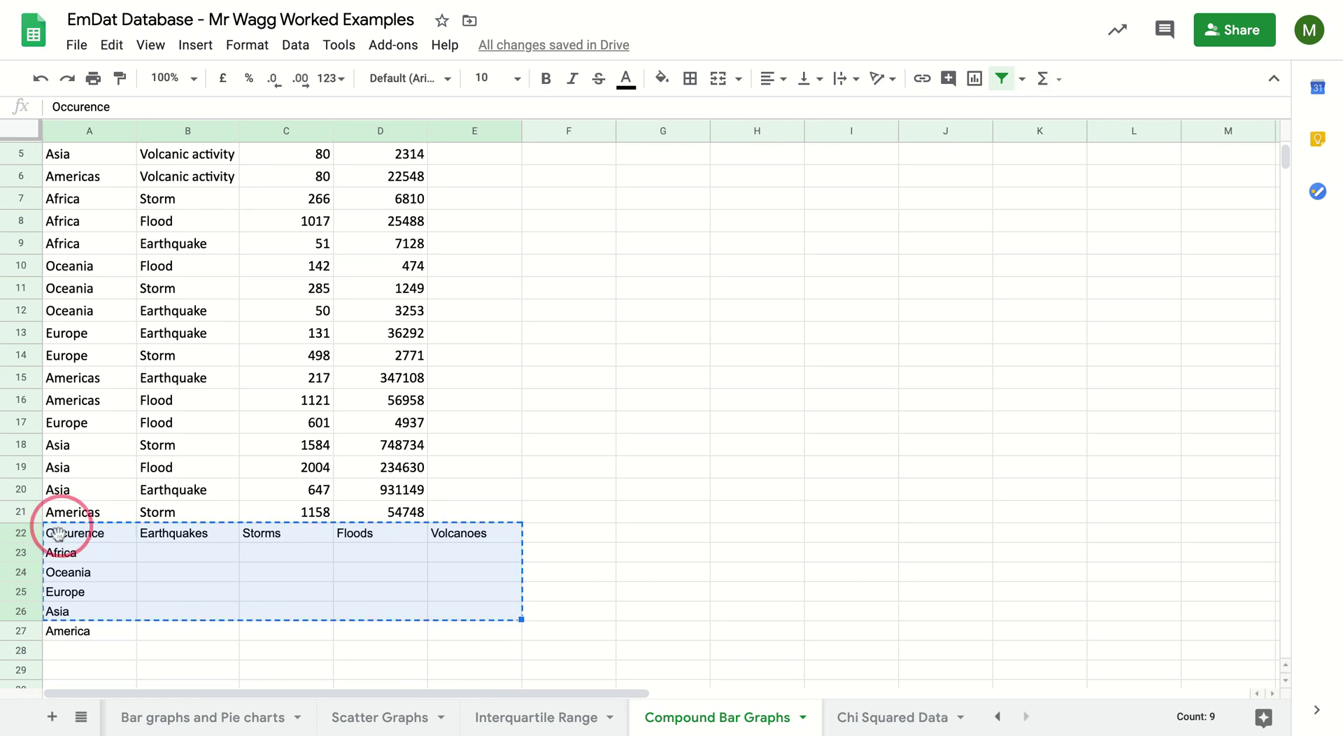
{"action": "left_click", "coordinate": [367, 560]}
{"action": "left_click_drag", "start_coordinate": [89, 541], "coordinate": [473, 625]}
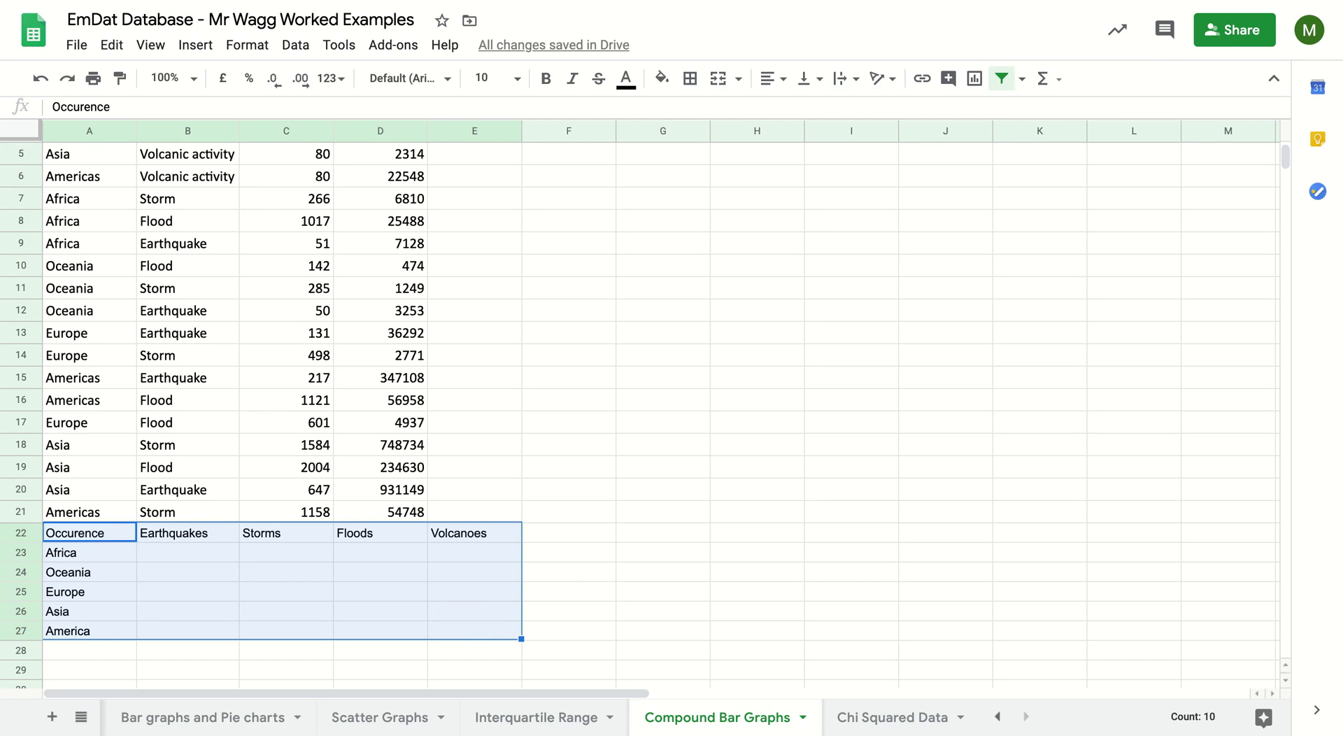
{"action": "key", "text": "ctrl+c"}
{"action": "left_click", "coordinate": [492, 559]}
{"action": "left_click", "coordinate": [106, 572]}
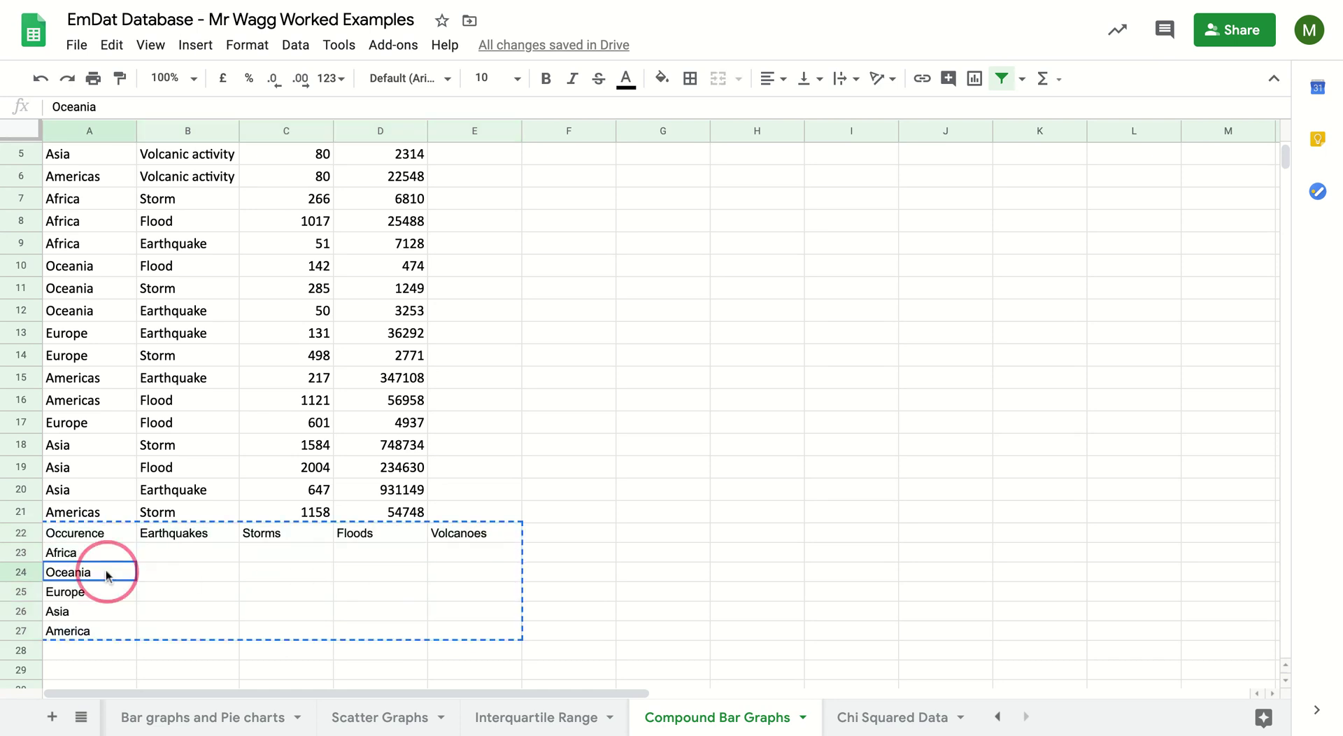
{"action": "key", "text": "ctrl+v"}
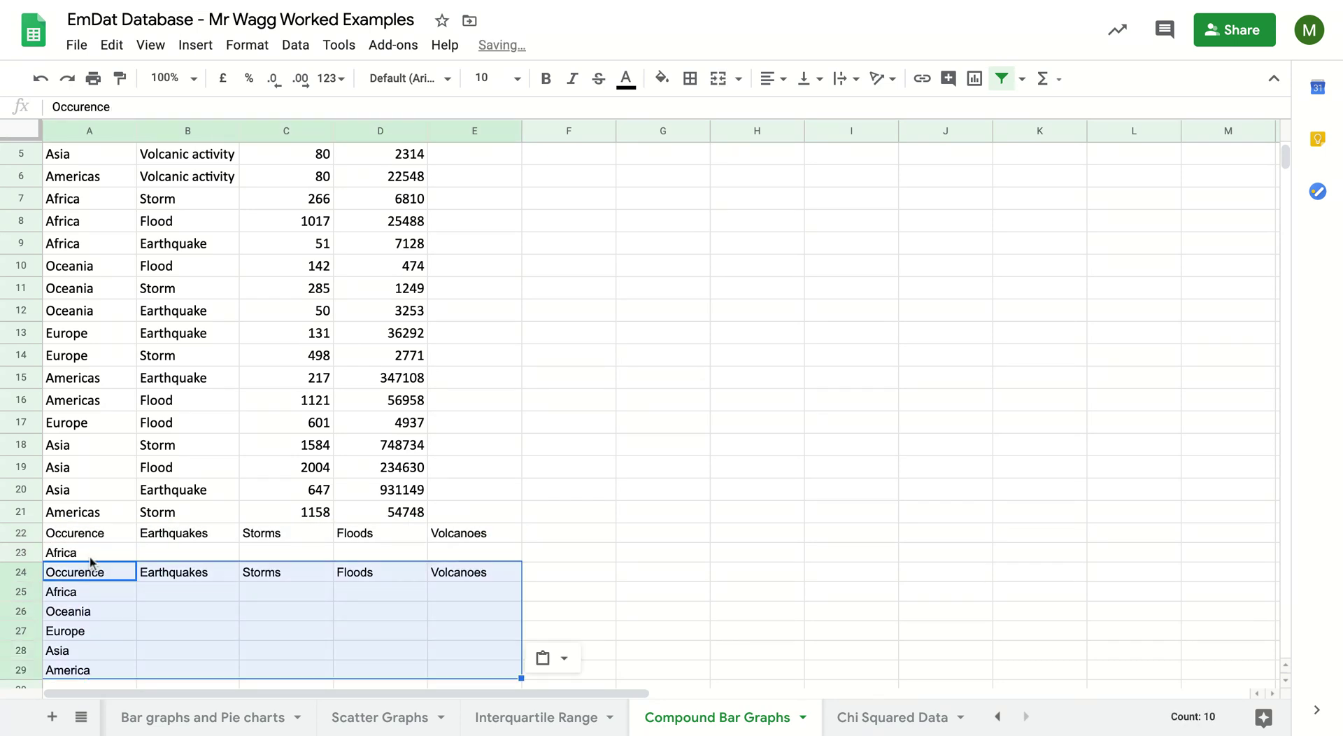
{"action": "left_click_drag", "start_coordinate": [70, 535], "coordinate": [472, 549]}
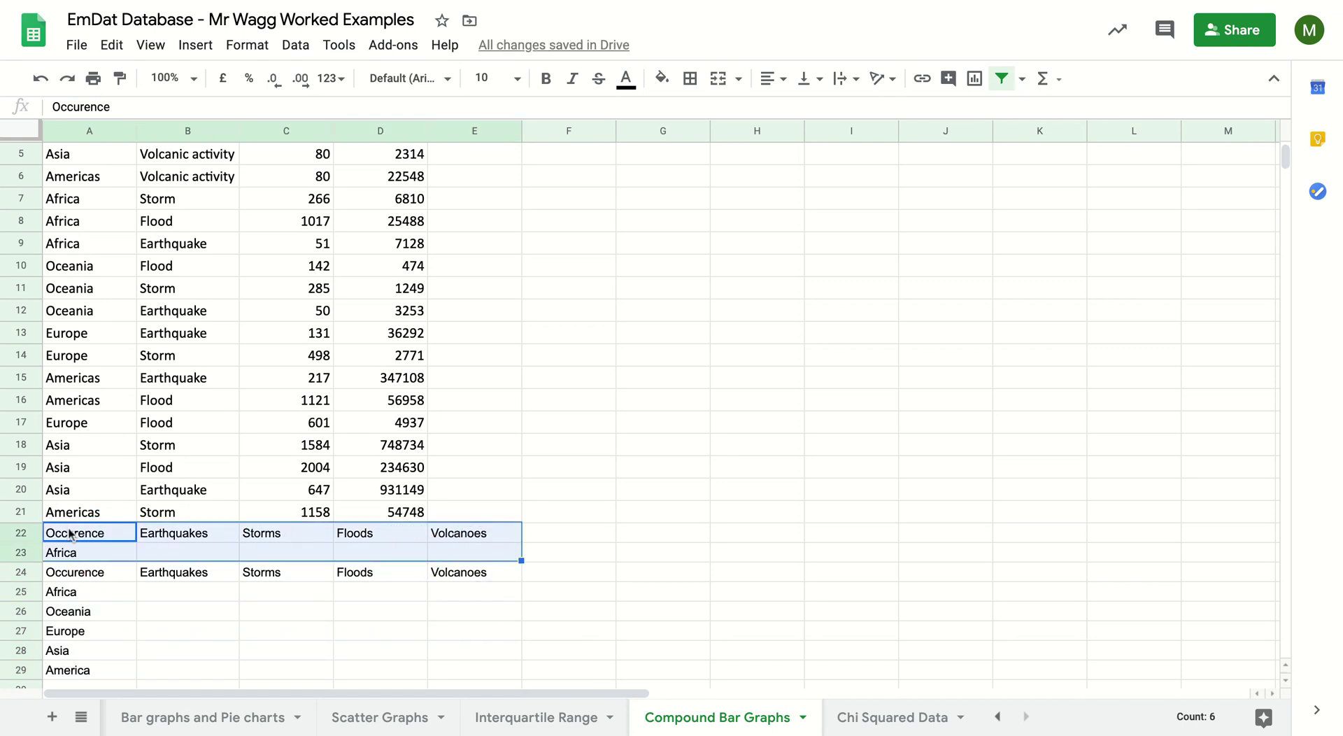
{"action": "key", "text": "Delete"}
{"action": "key", "text": "ctrl+z"}
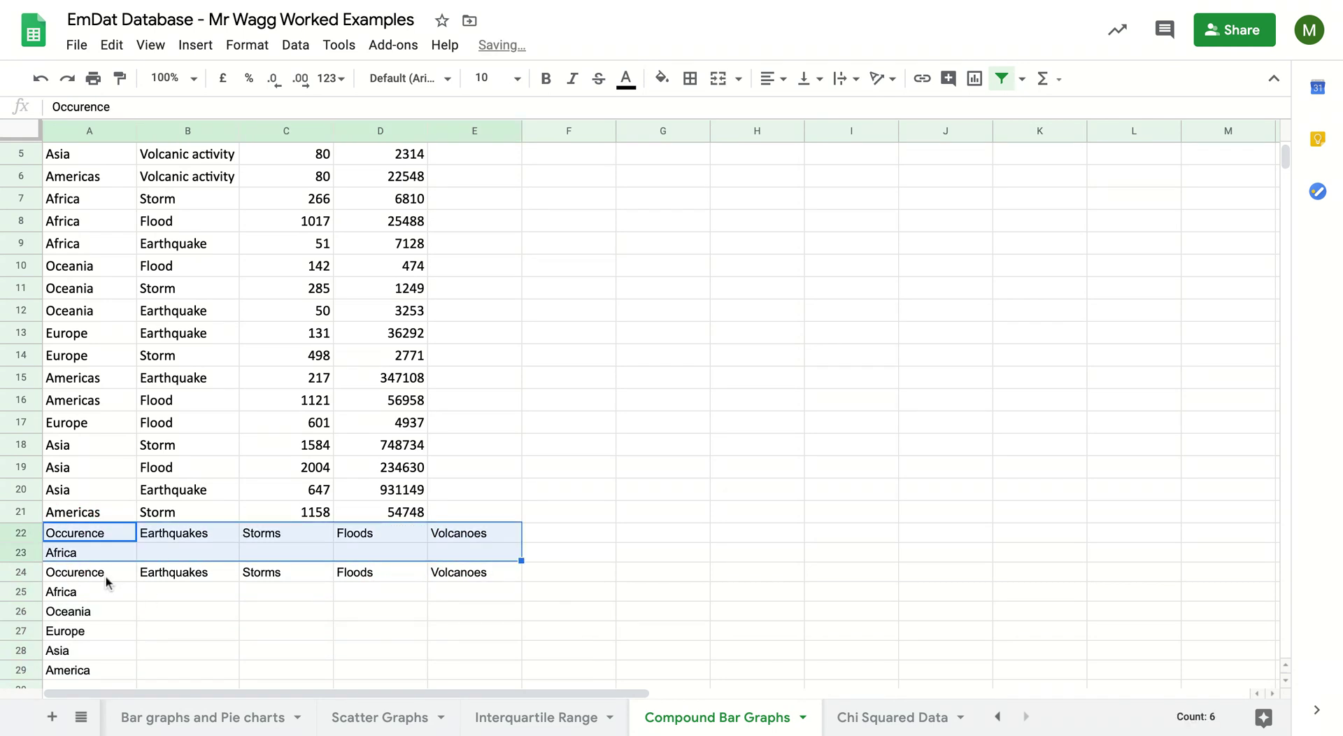
{"action": "key", "text": "ctrl+z"}
{"action": "key", "text": "ctrl+z"}
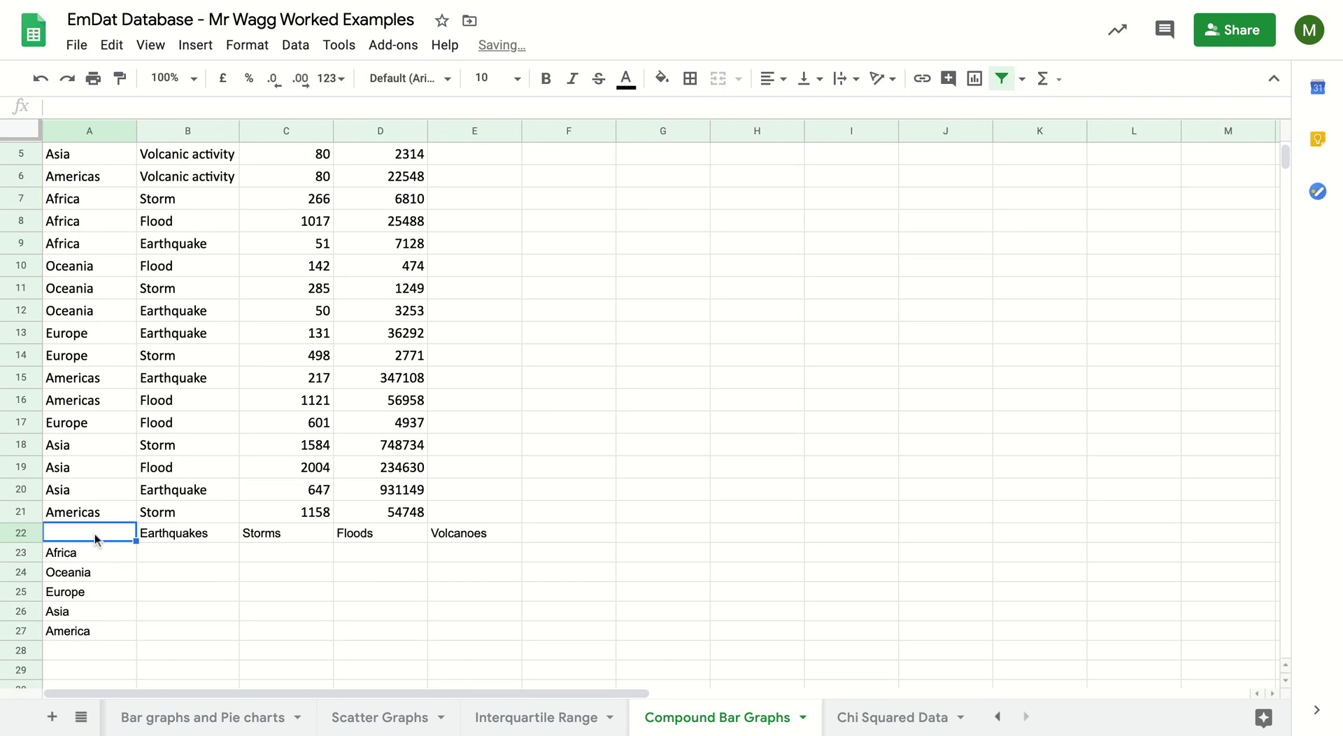
{"action": "key", "text": "ctrl+z"}
- Move the A22:E27 table so it starts at B23
{"action": "left_click_drag", "start_coordinate": [86, 536], "coordinate": [462, 629]}
{"action": "key", "text": "ctrl+c"}
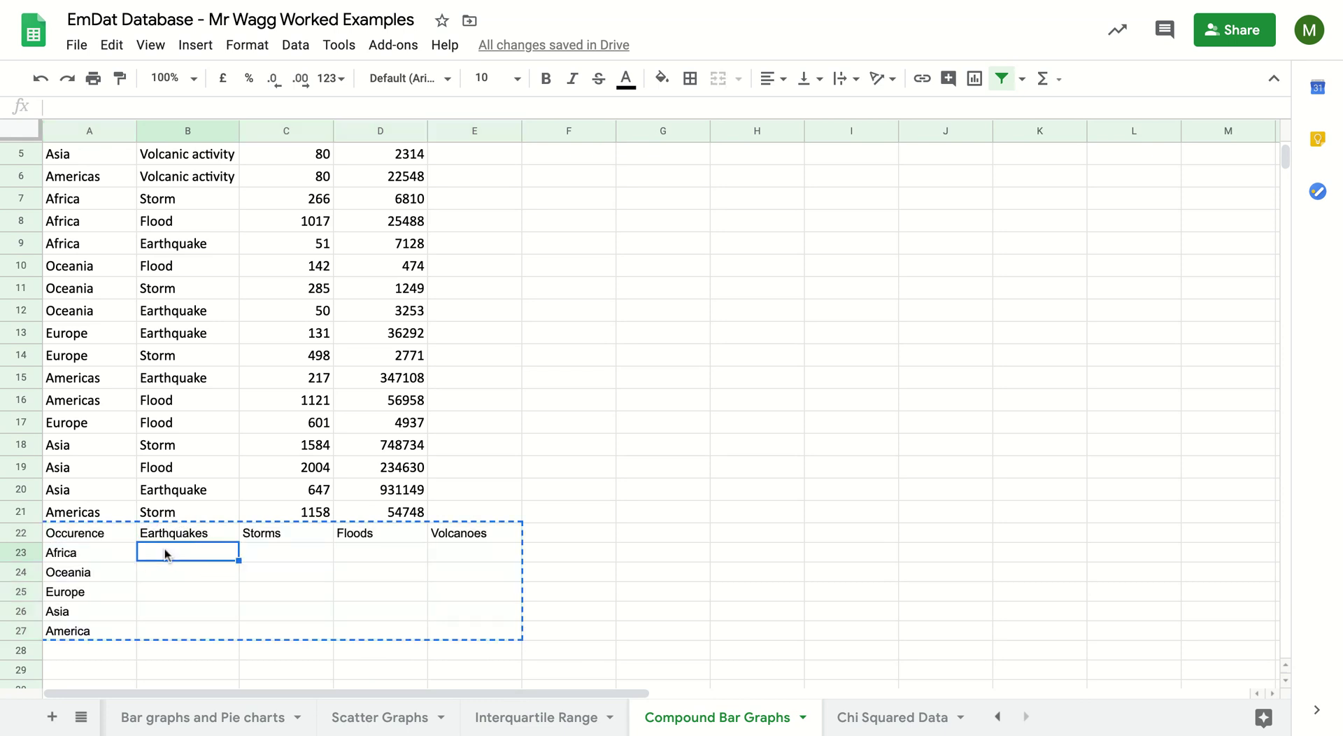
{"action": "key", "text": "ctrl+v"}
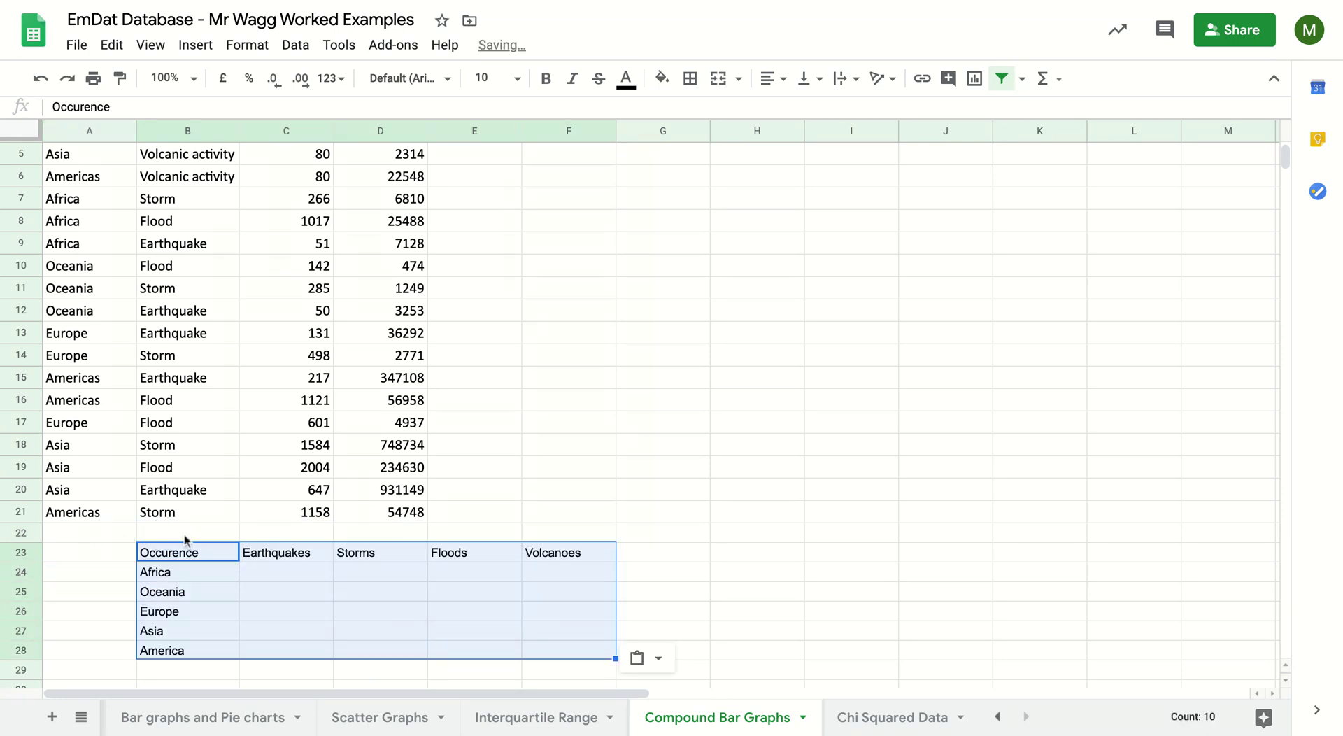
{"action": "left_click", "coordinate": [183, 534]}
{"action": "scroll", "coordinate": [184, 534], "scroll_direction": "up", "scroll_amount": 2}
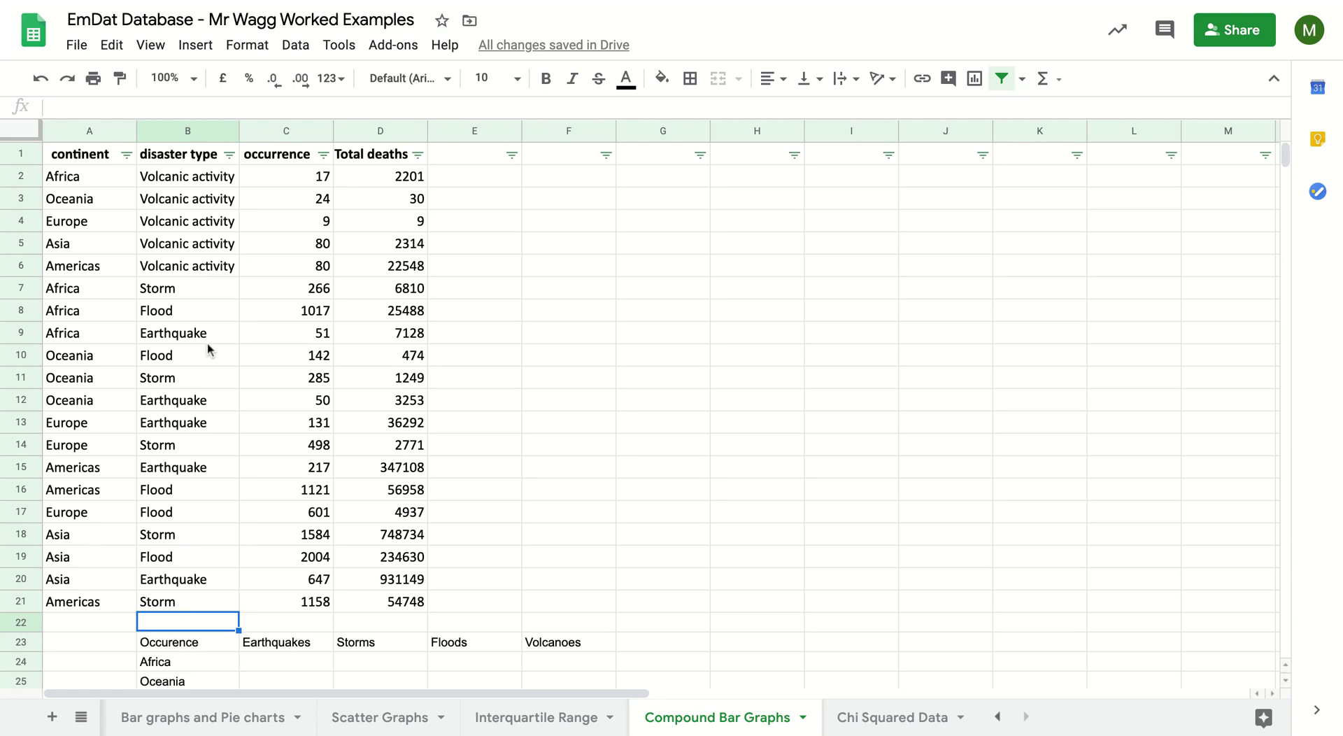
- Review the disaster type filter options and close them unchanged
{"action": "left_click", "coordinate": [229, 154]}
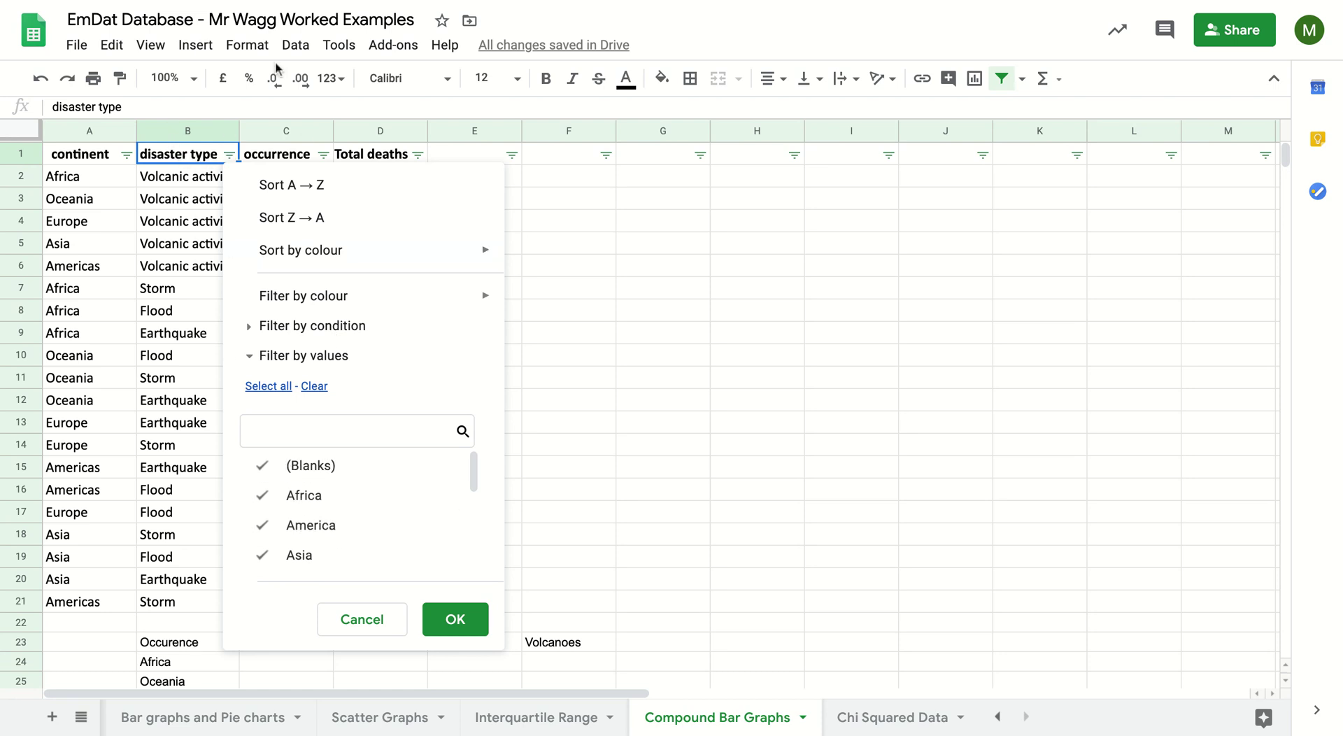
{"action": "scroll", "coordinate": [324, 500], "scroll_direction": "down", "scroll_amount": 1}
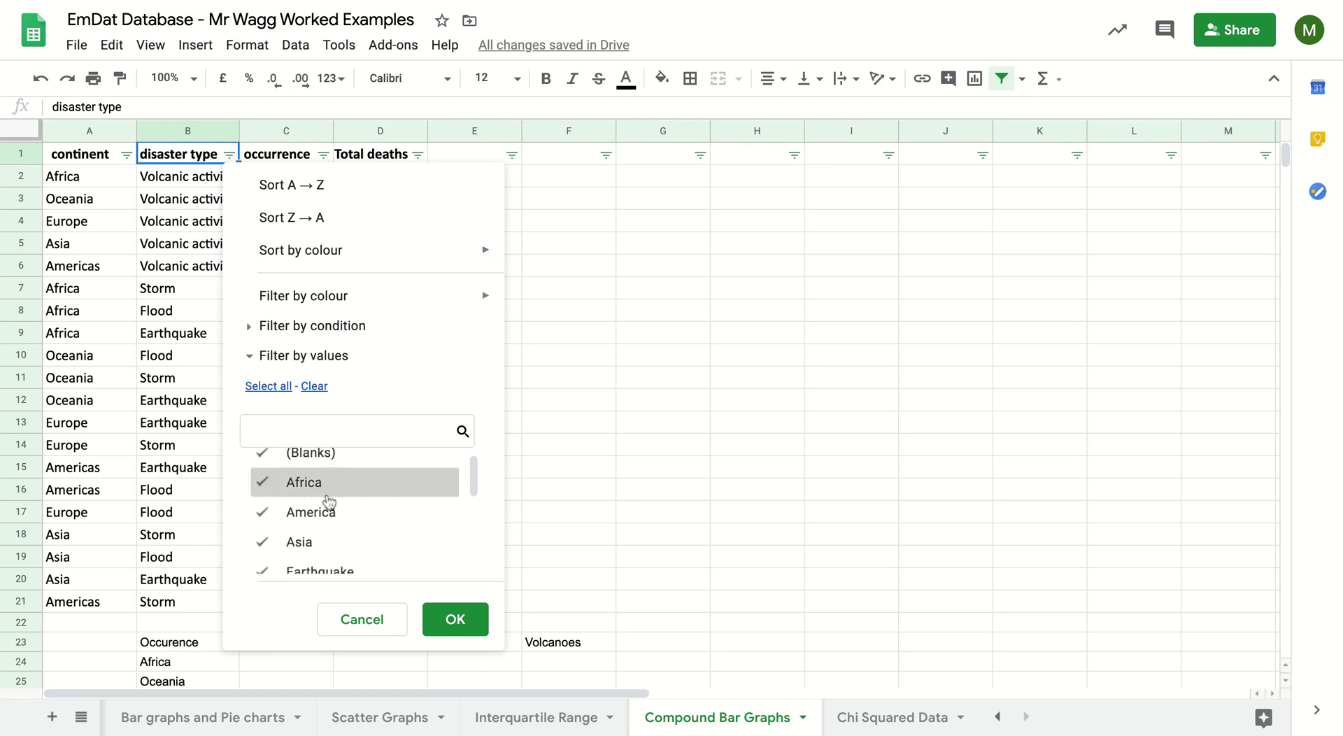
{"action": "scroll", "coordinate": [367, 513], "scroll_direction": "down", "scroll_amount": 3}
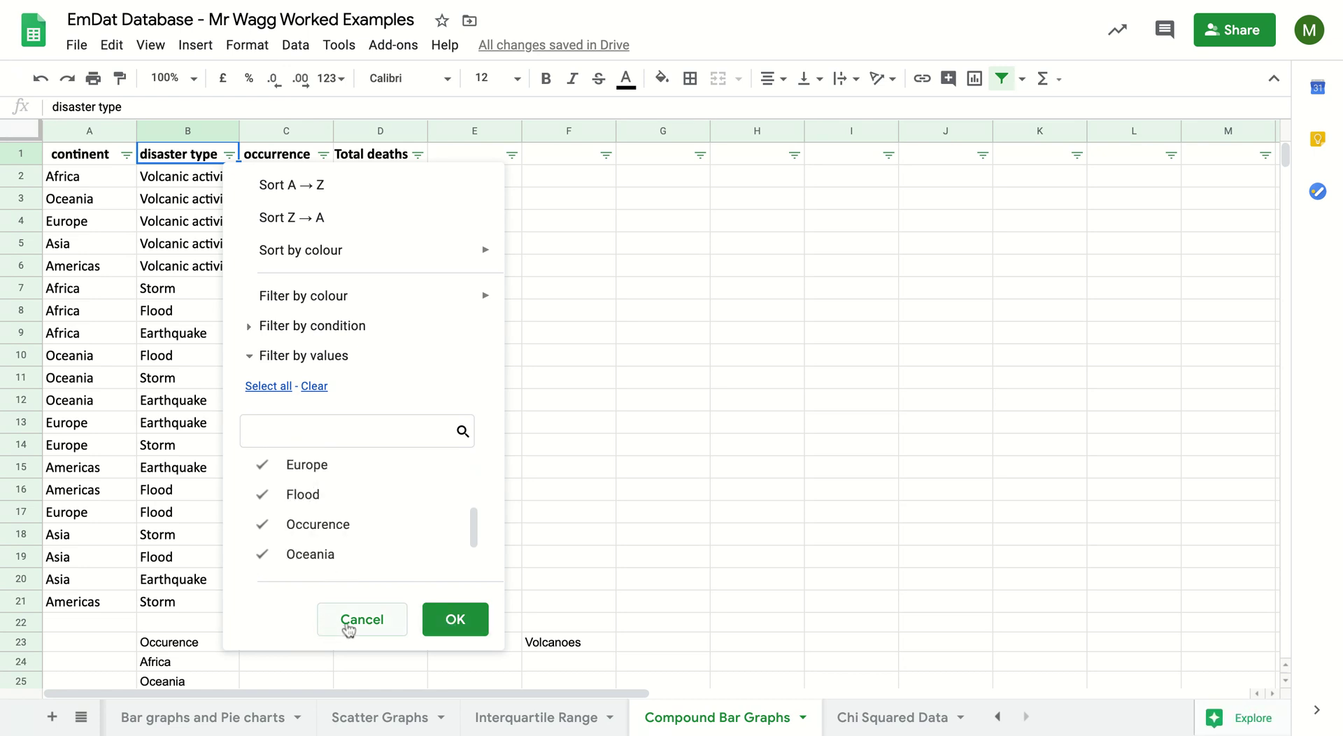
{"action": "left_click", "coordinate": [450, 618]}
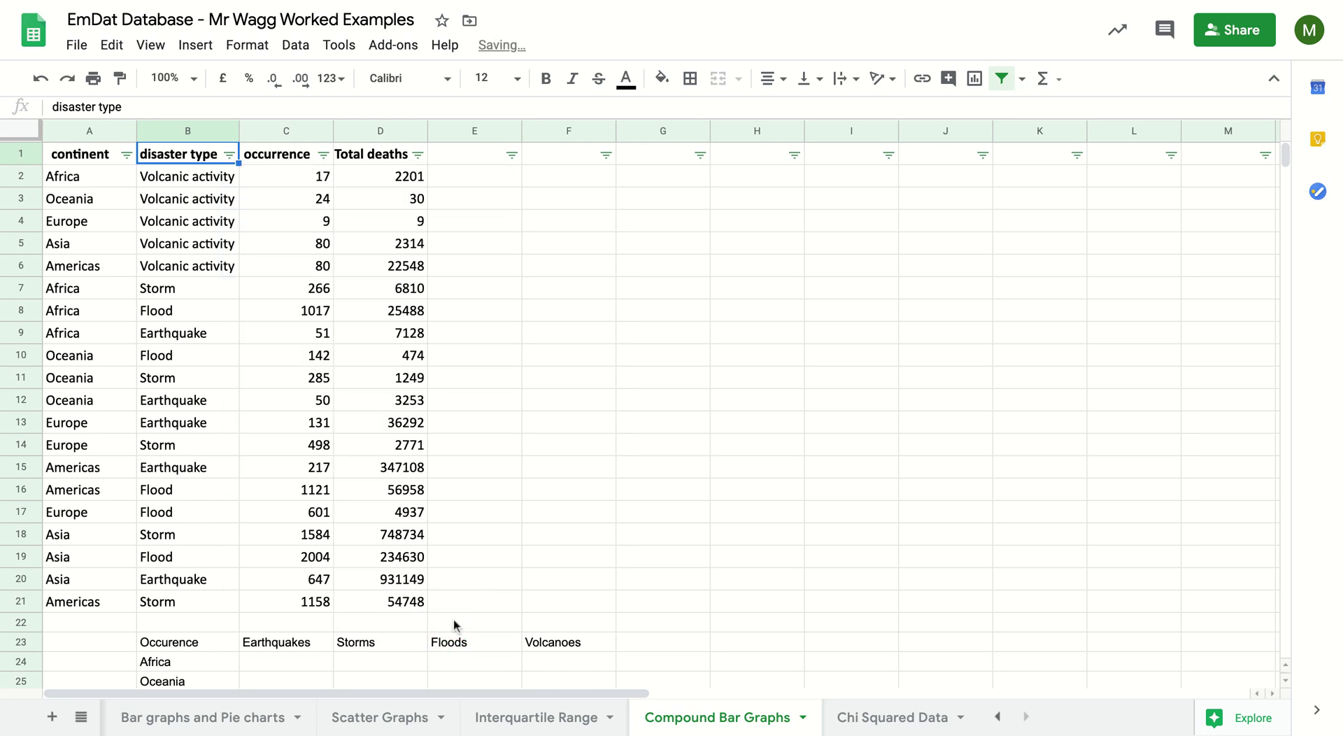
{"action": "scroll", "coordinate": [188, 629], "scroll_direction": "down", "scroll_amount": 1}
{"action": "scroll", "coordinate": [188, 632], "scroll_direction": "down", "scroll_amount": 2}
- Move the table from B23:F28 so it starts at E23
{"action": "left_click_drag", "start_coordinate": [162, 510], "coordinate": [548, 597]}
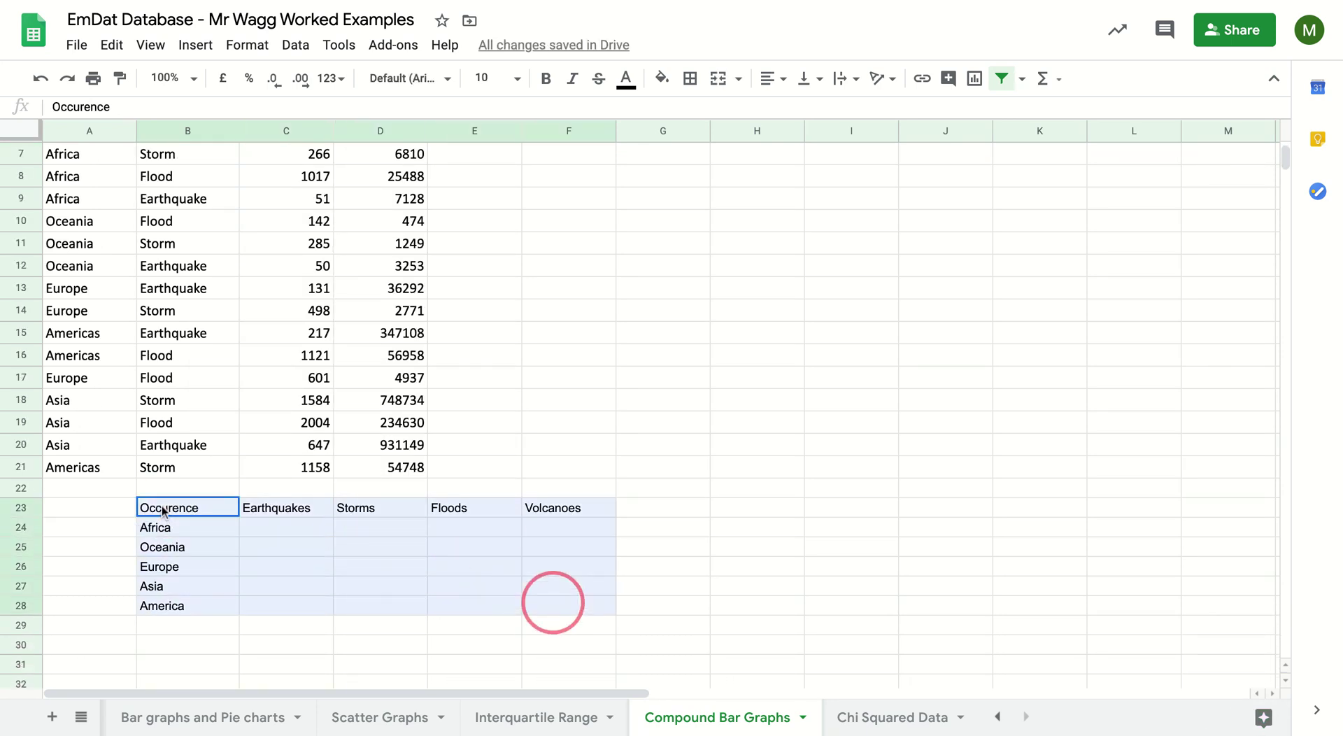
{"action": "left_click", "coordinate": [482, 508]}
{"action": "key", "text": "ctrl+v"}
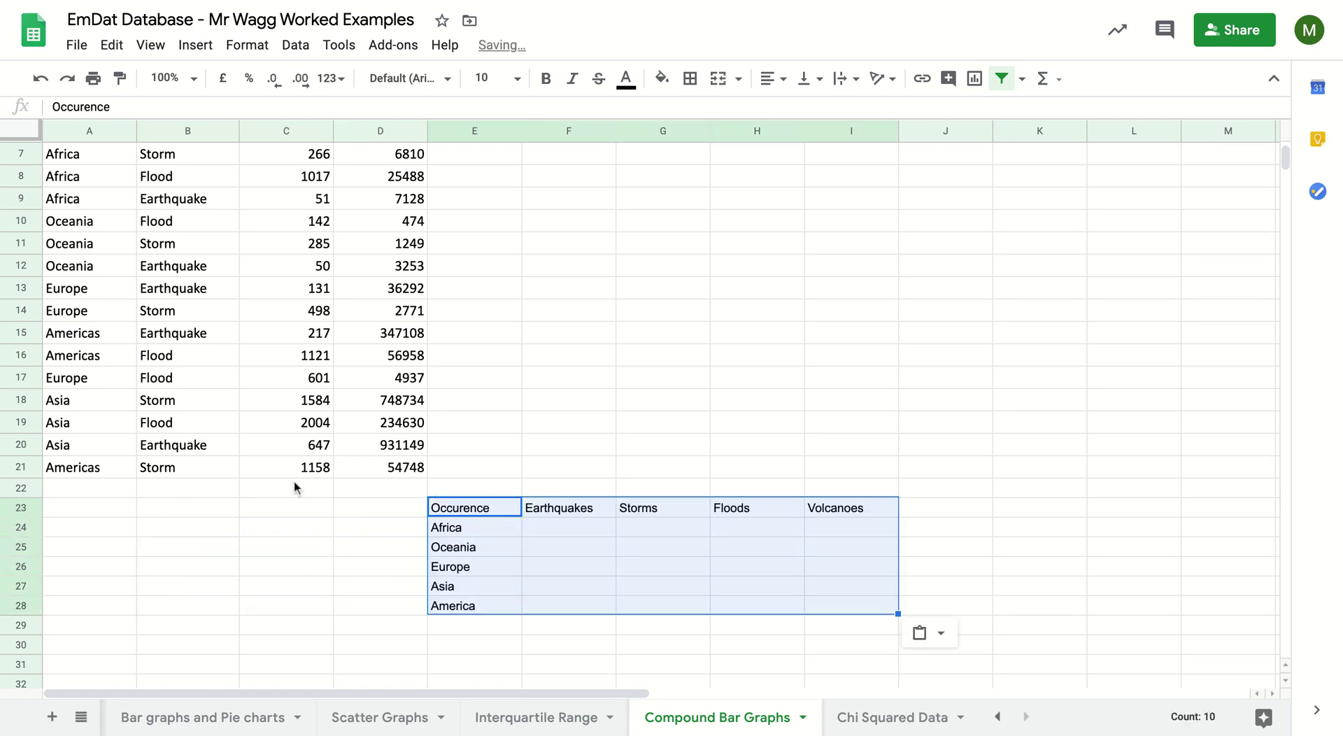
{"action": "scroll", "coordinate": [185, 446], "scroll_direction": "up", "scroll_amount": 2}
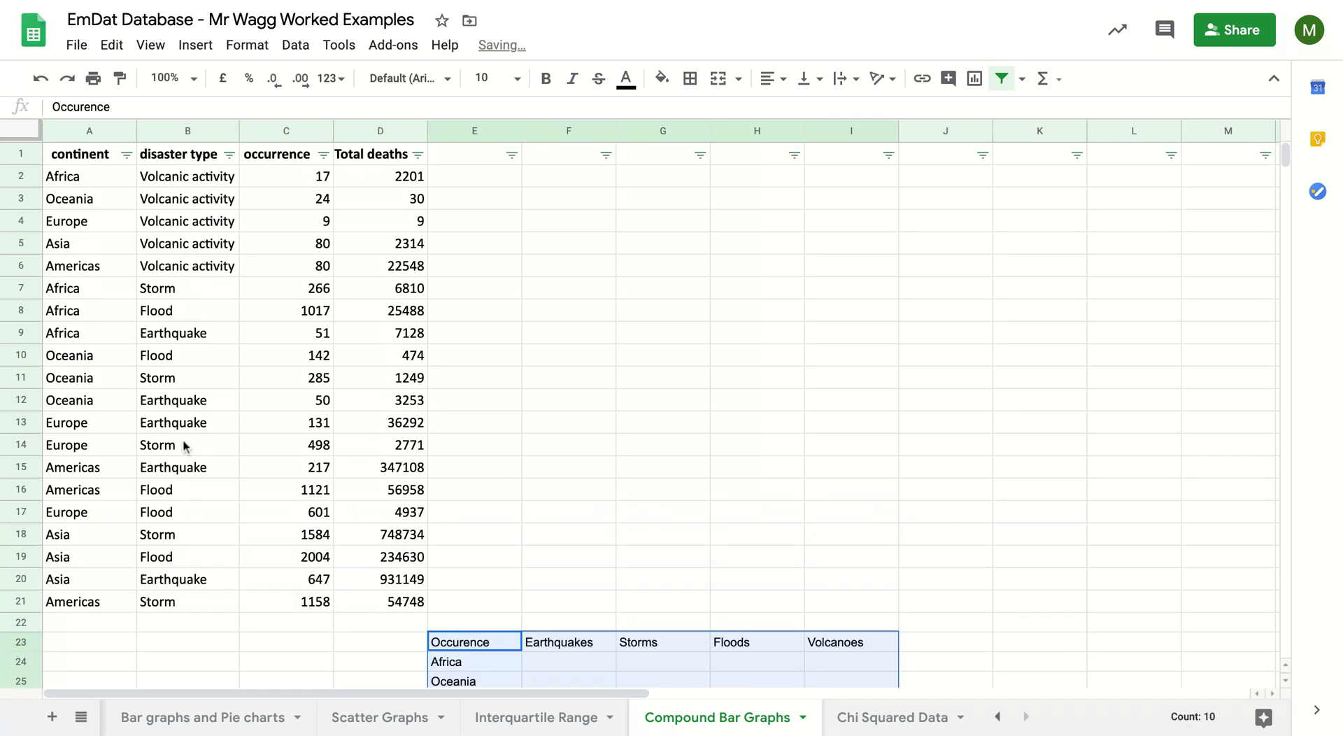
{"action": "left_click", "coordinate": [229, 155]}
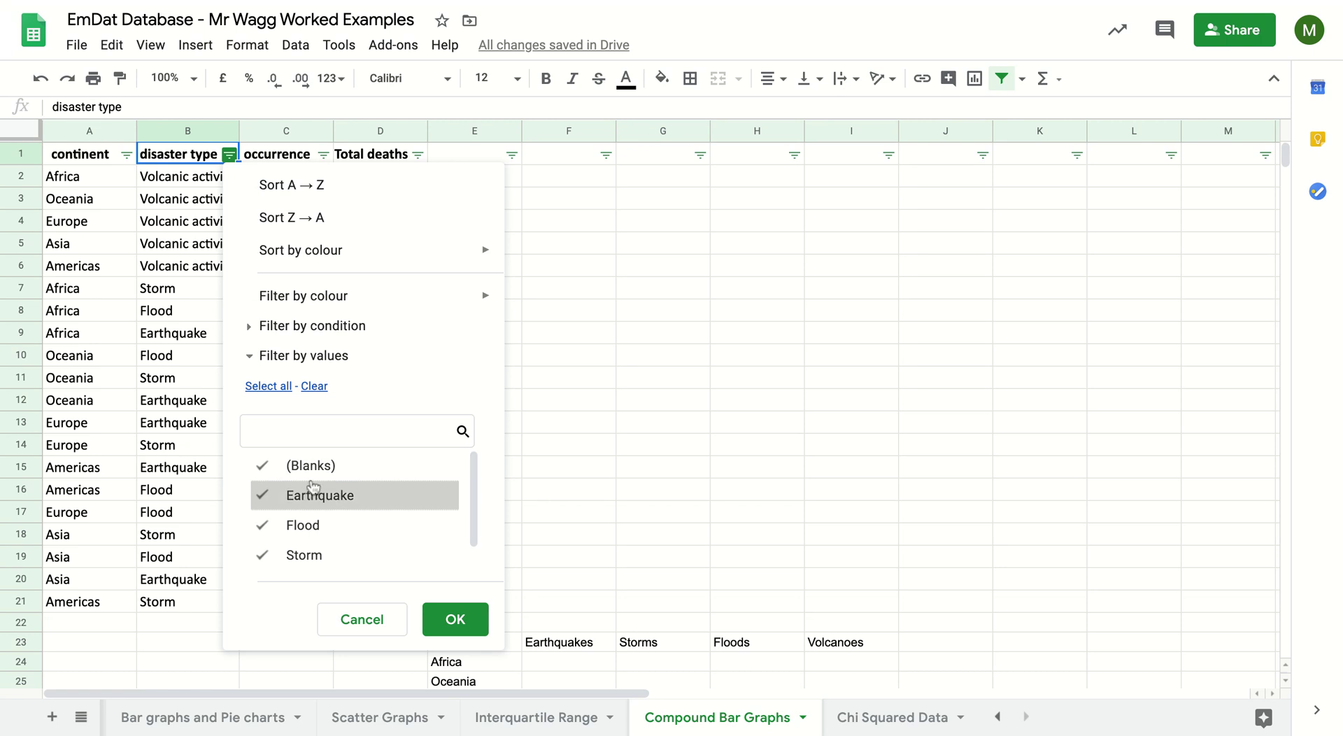
- Filter the disaster type column to show only Earthquake rows
{"action": "left_click", "coordinate": [292, 532]}
{"action": "left_click", "coordinate": [293, 555]}
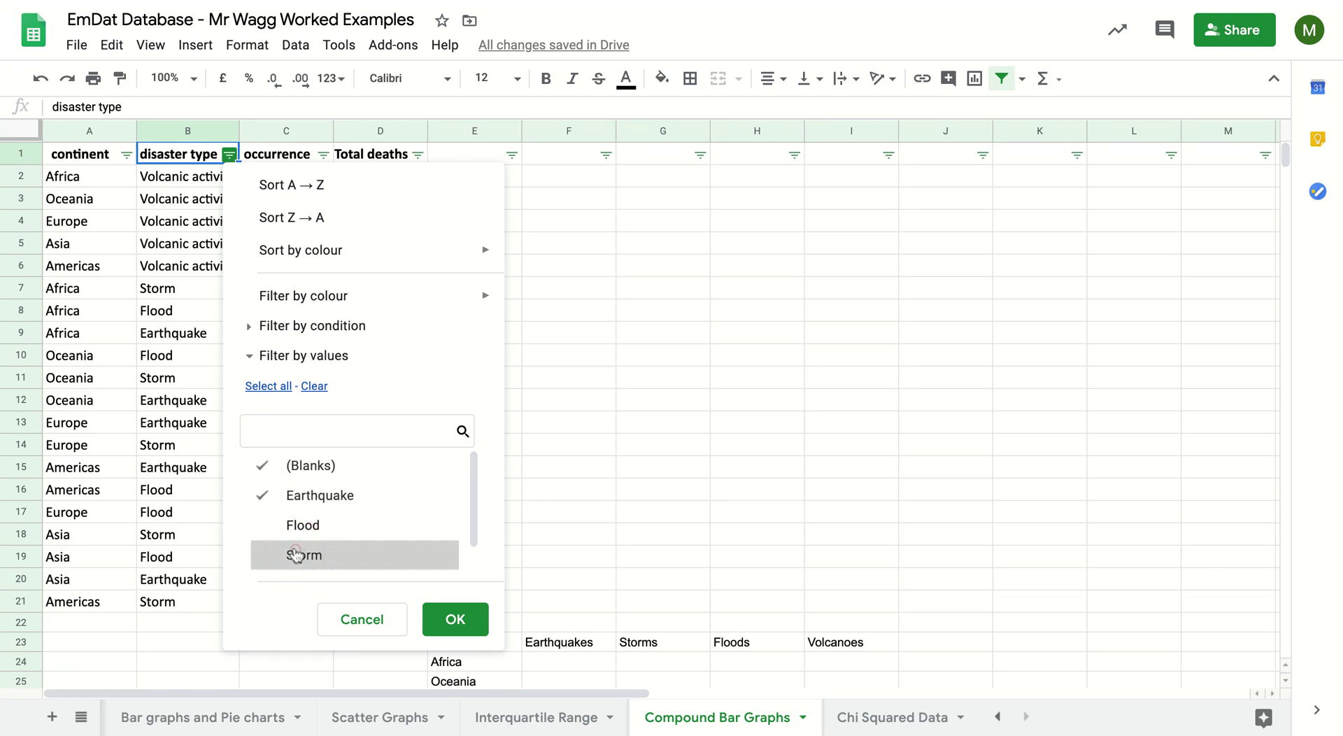
{"action": "scroll", "coordinate": [293, 556], "scroll_direction": "down", "scroll_amount": 1}
{"action": "left_click", "coordinate": [294, 557]}
{"action": "left_click", "coordinate": [458, 620]}
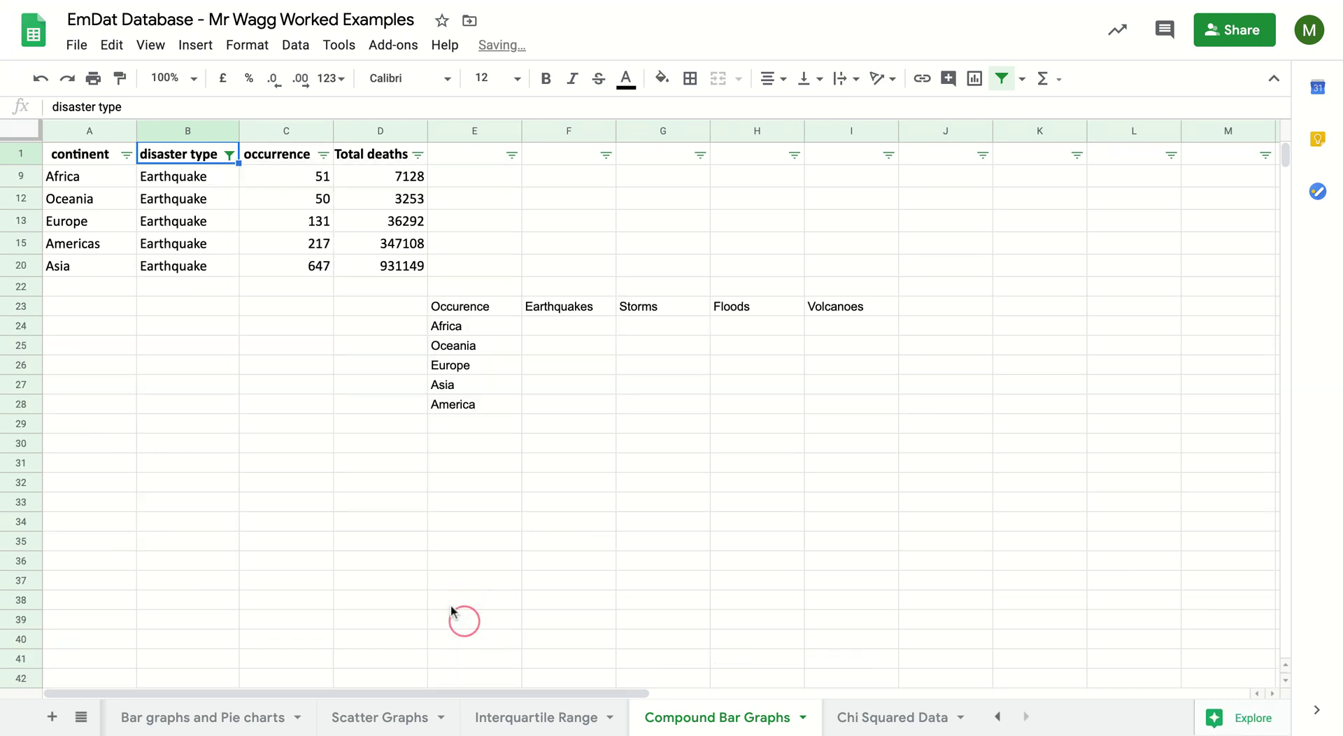
- Copy Africa, Oceania and Europe earthquake counts (51, 50, 131) into the Earthquakes column
{"action": "left_click", "coordinate": [310, 177]}
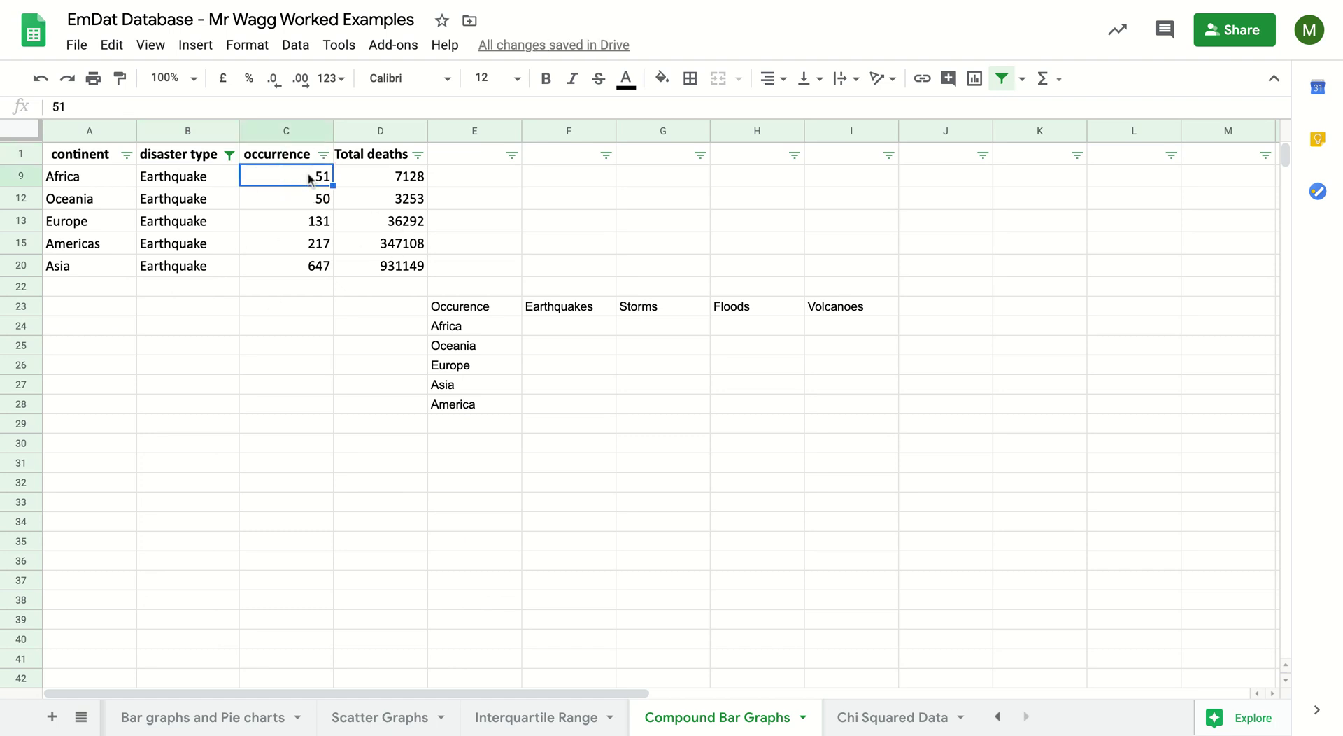
{"action": "left_click", "coordinate": [568, 326]}
{"action": "type", "text": "51"}
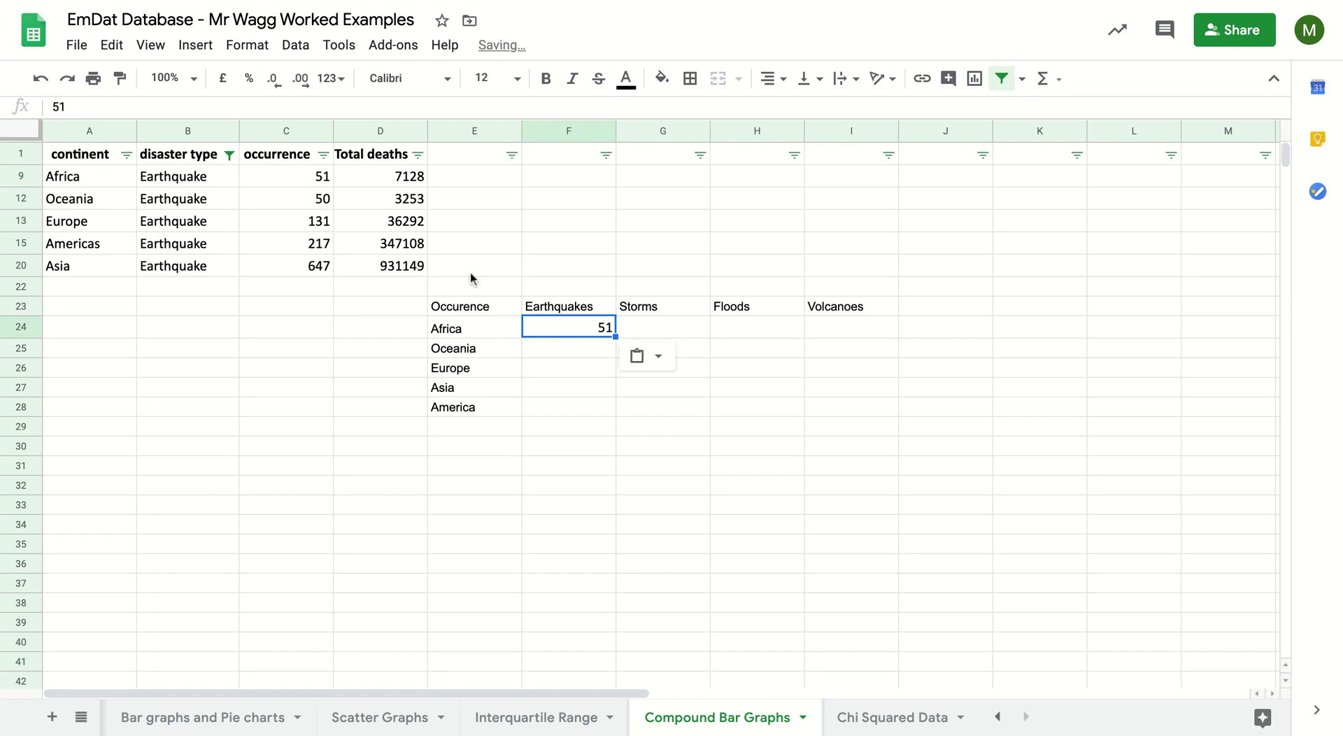
{"action": "left_click", "coordinate": [321, 200]}
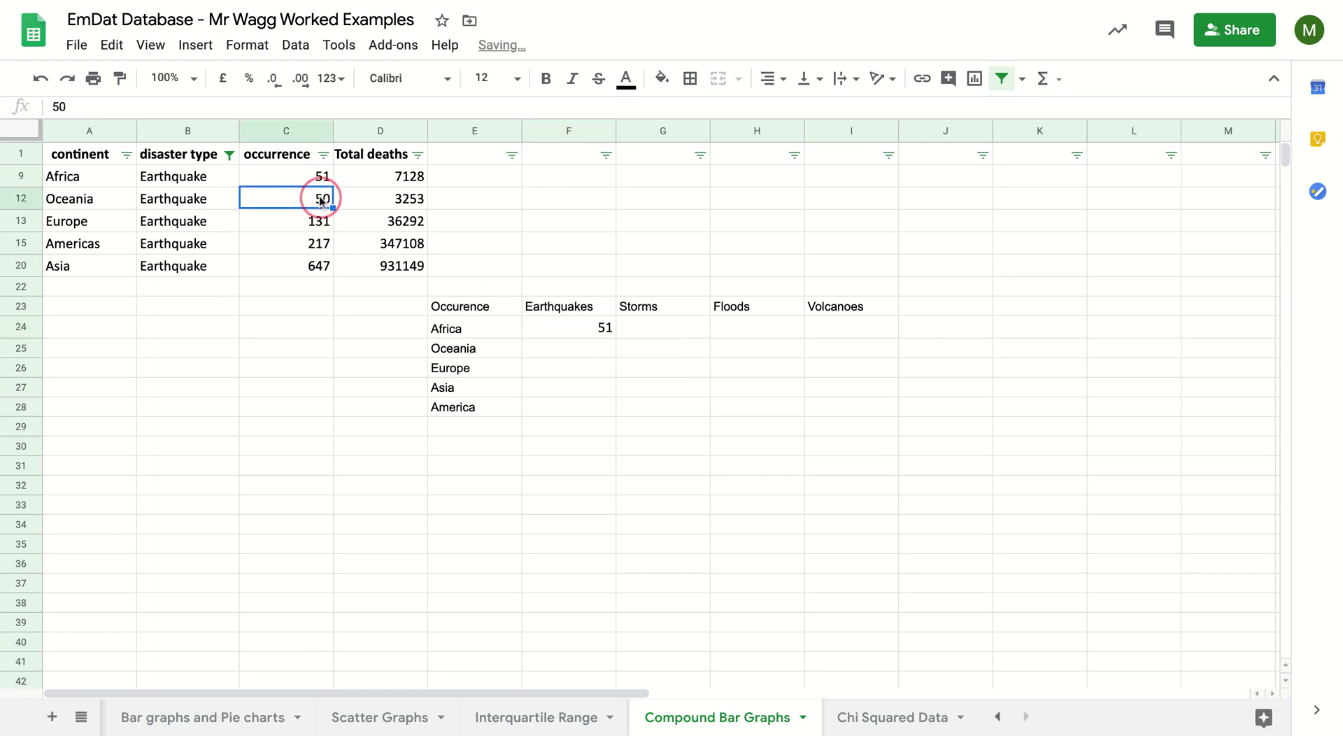
{"action": "key", "text": "ctrl+c"}
{"action": "left_click", "coordinate": [563, 350]}
{"action": "key", "text": "ctrl+v"}
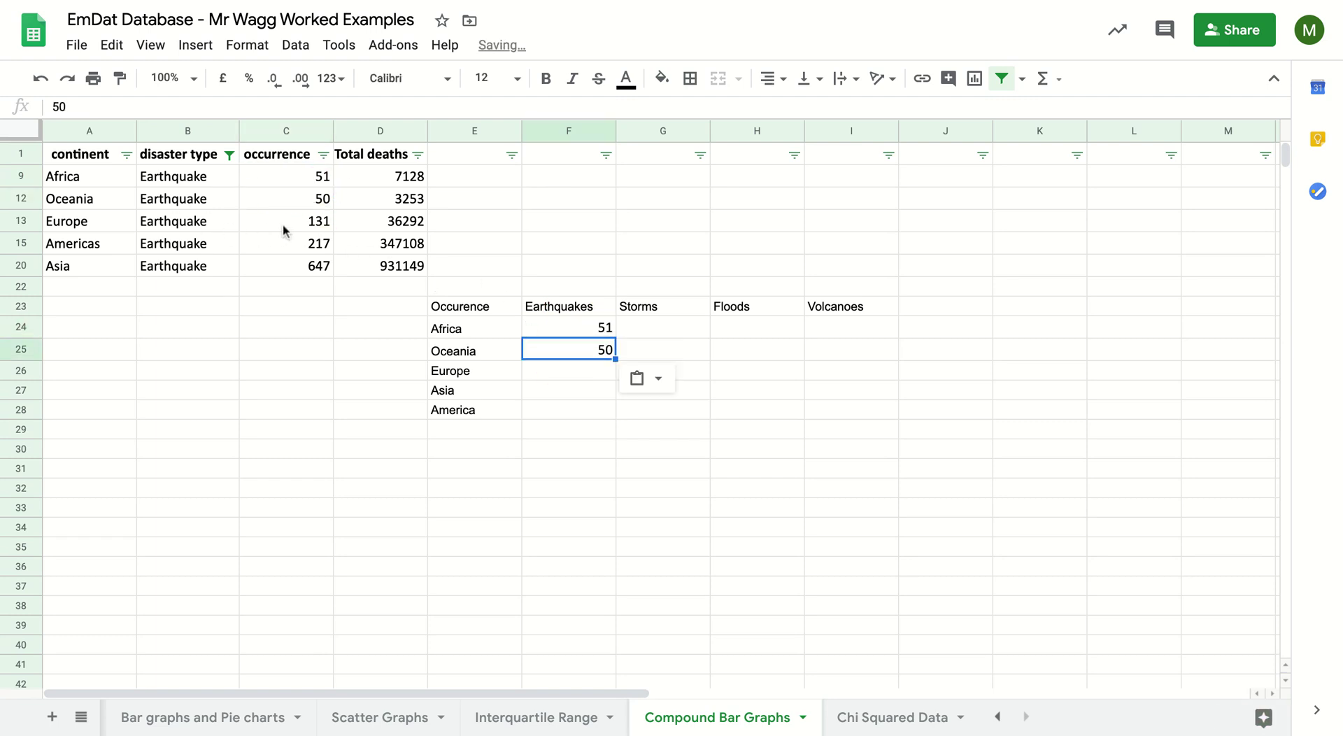
{"action": "left_click", "coordinate": [313, 222]}
{"action": "key", "text": "ctrl+c"}
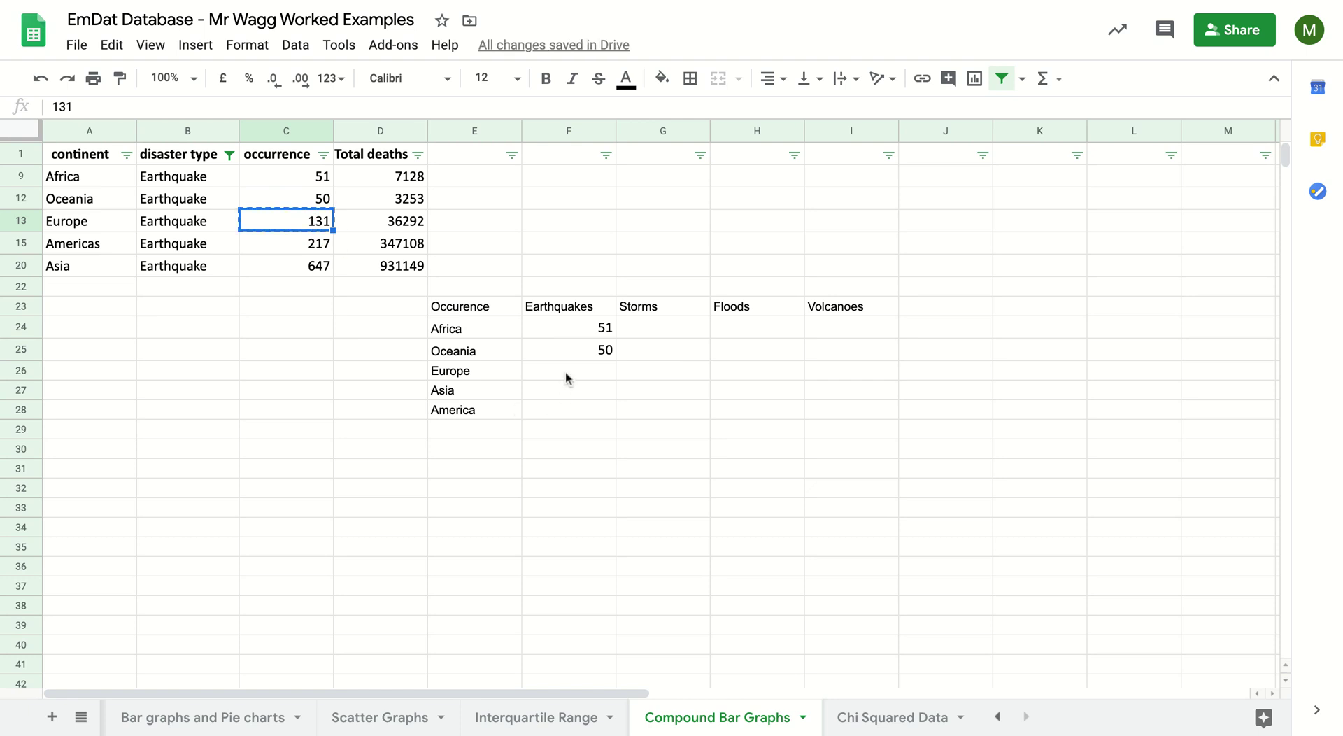
{"action": "left_click", "coordinate": [568, 377]}
{"action": "key", "text": "ctrl+v"}
- Copy Asia's 647 and America's 217 earthquake counts into the Earthquakes column
{"action": "left_click", "coordinate": [316, 266]}
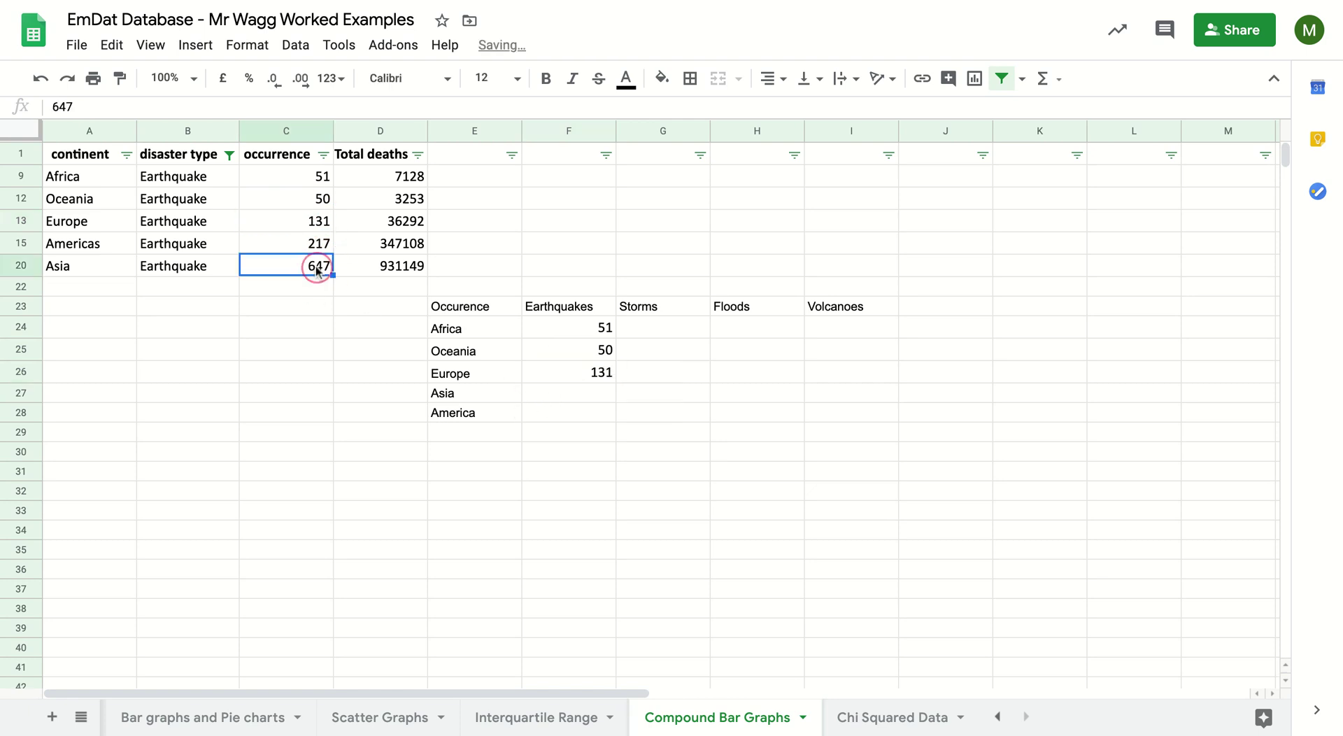
{"action": "key", "text": "ctrl+c"}
{"action": "left_click", "coordinate": [594, 412]}
{"action": "left_click", "coordinate": [588, 379]}
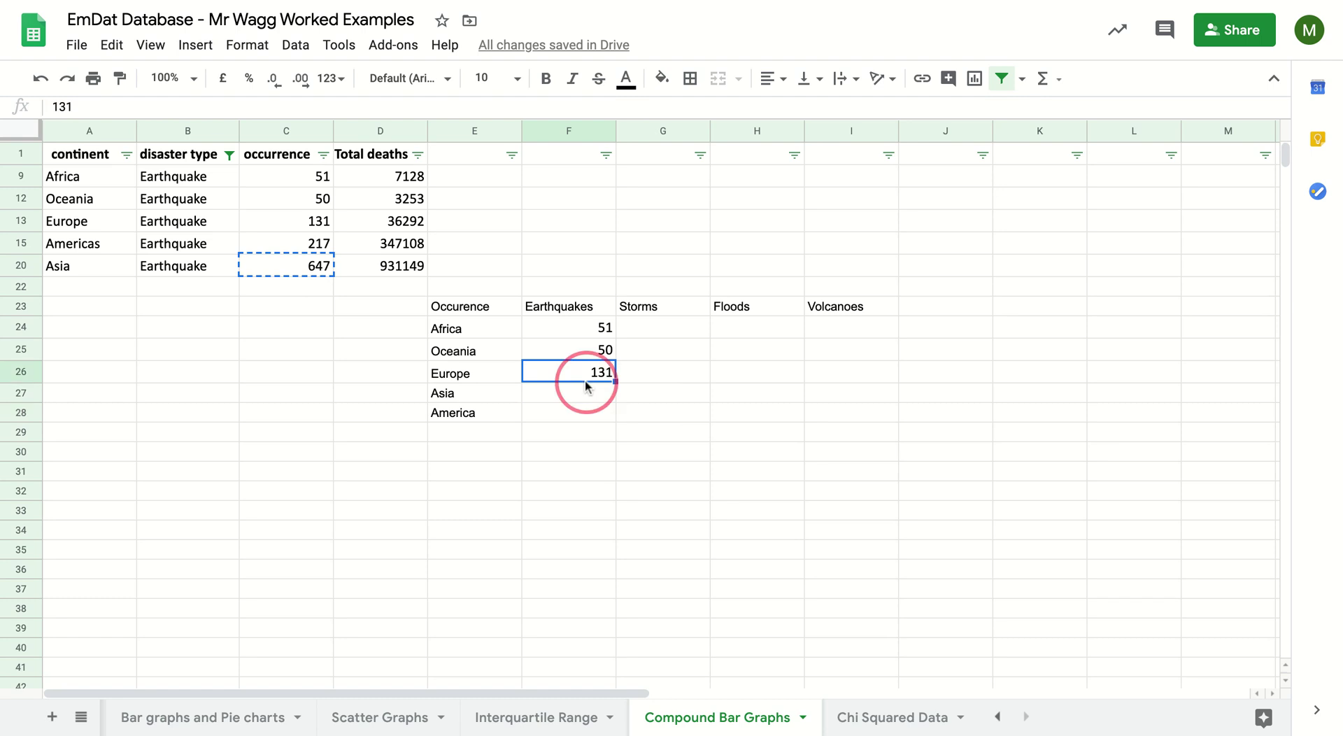
{"action": "left_click", "coordinate": [588, 398]}
{"action": "key", "text": "ctrl+v"}
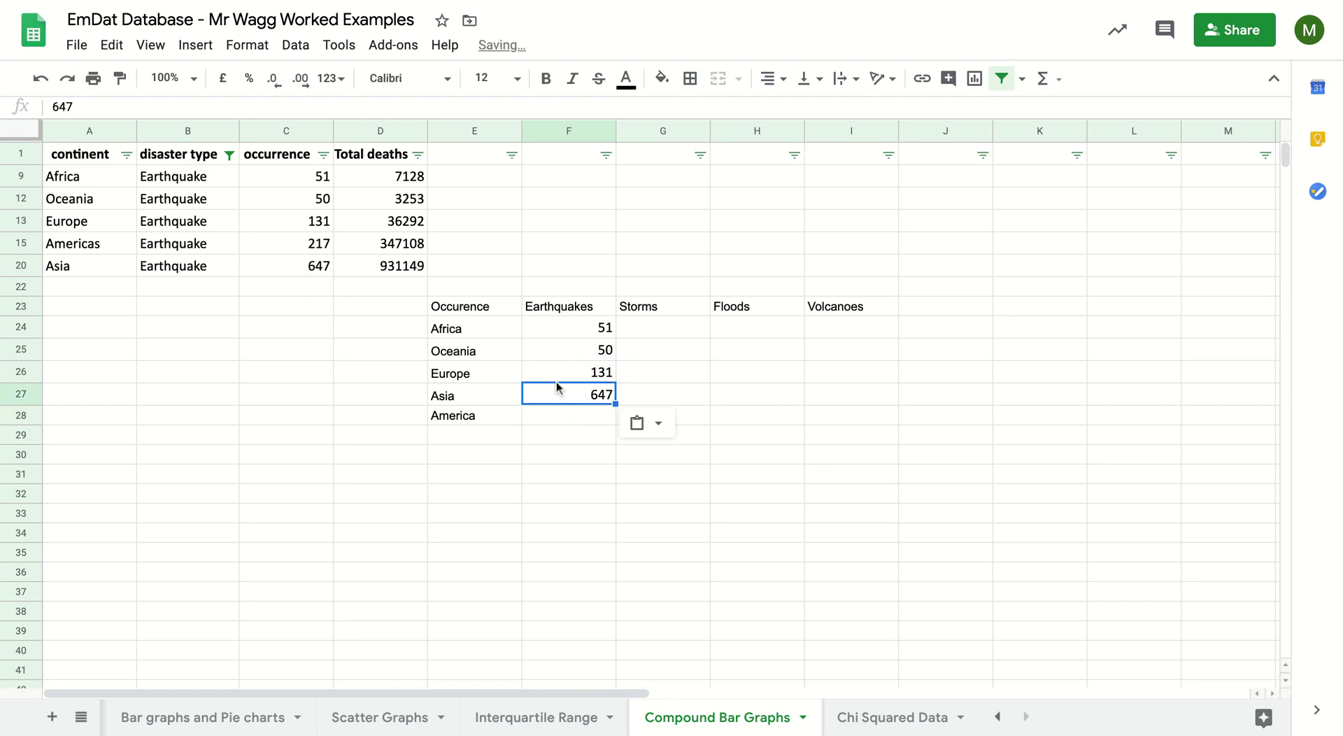
{"action": "left_click", "coordinate": [304, 267]}
{"action": "left_click", "coordinate": [312, 245]}
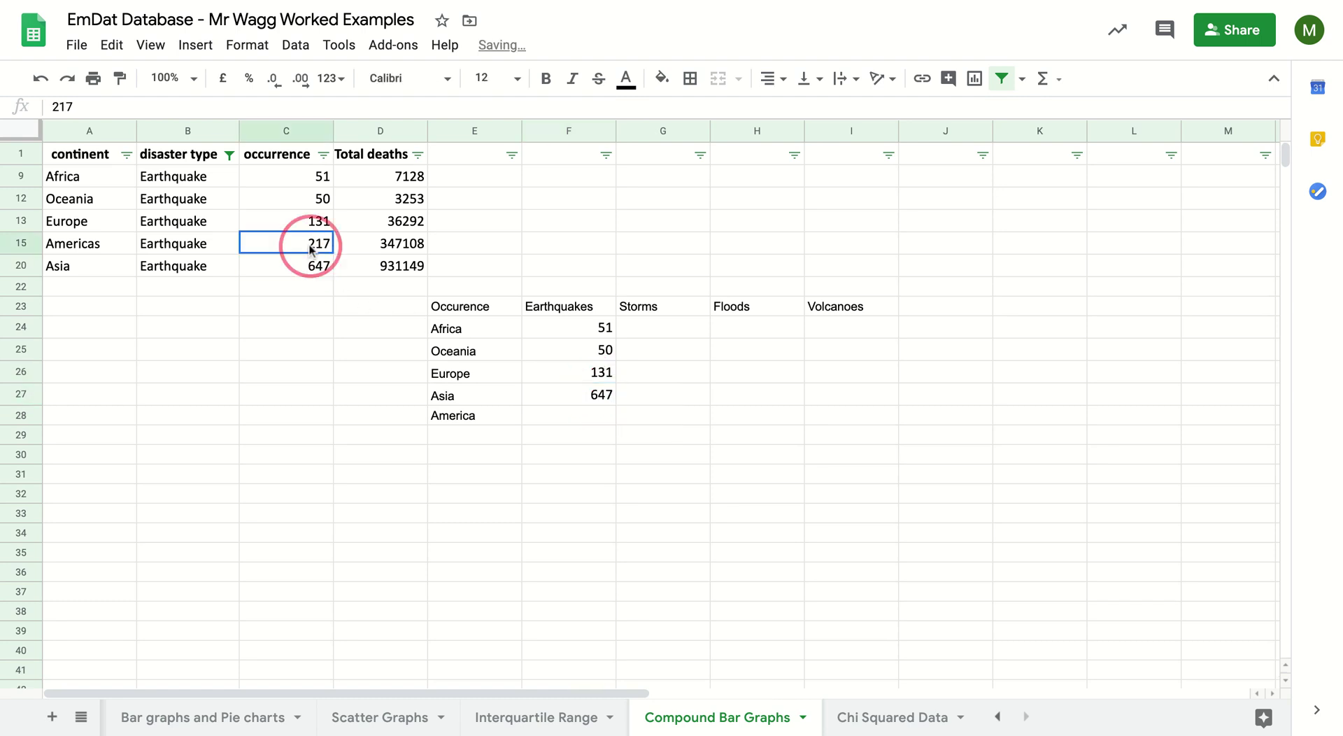
{"action": "left_click", "coordinate": [549, 417]}
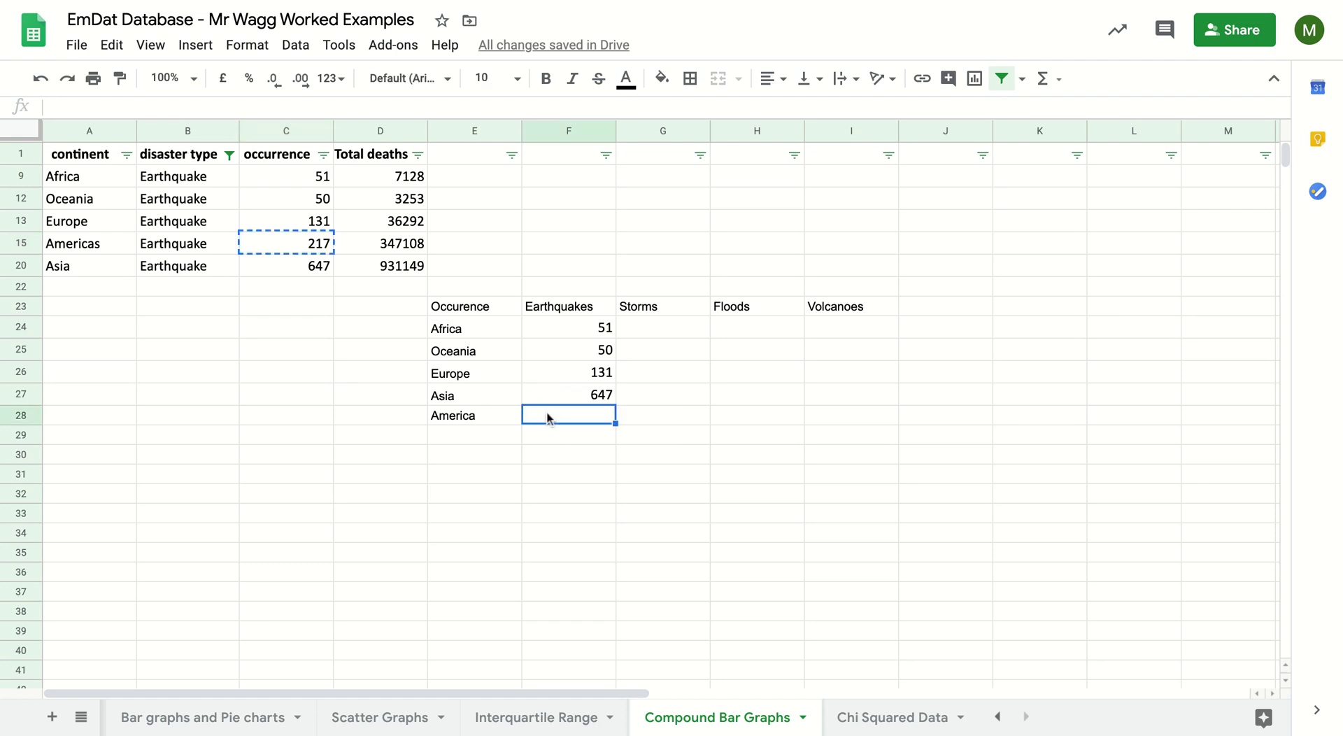
{"action": "key", "text": "ctrl+v"}
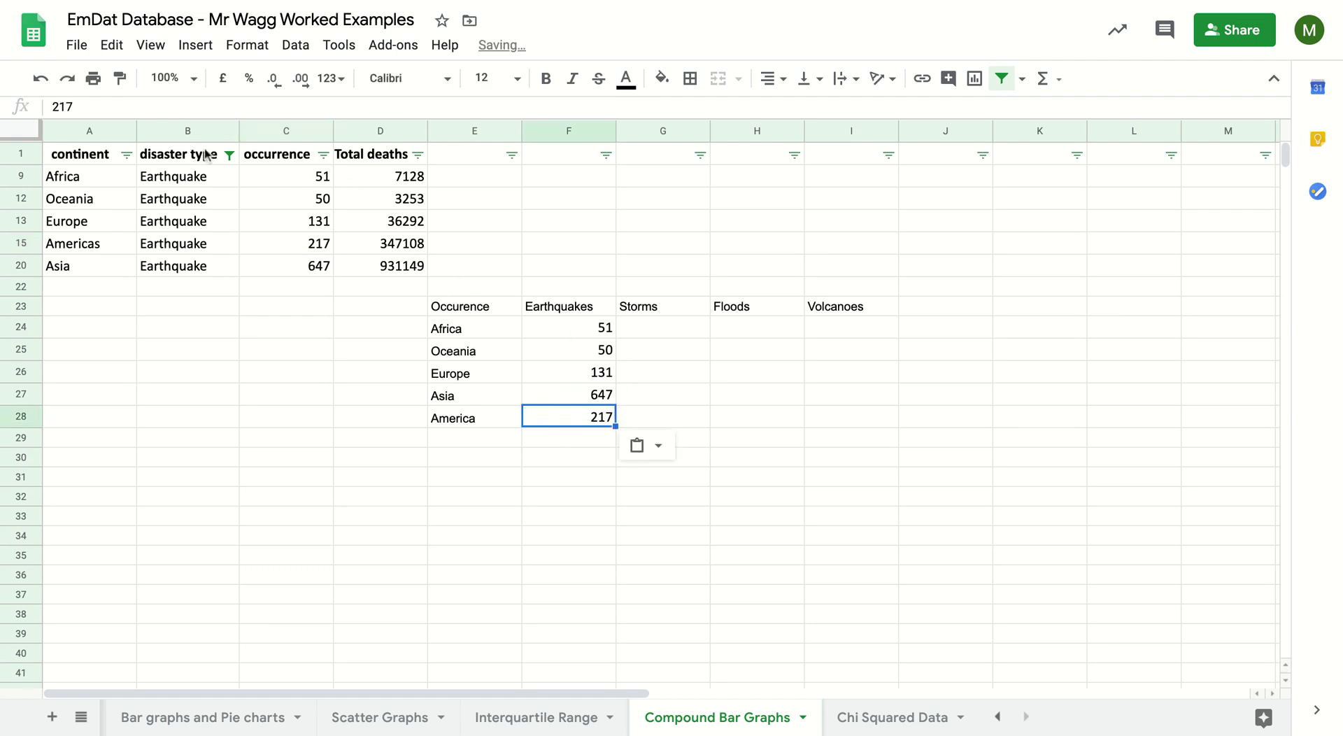
- Change the disaster type filter to show only Storm rows
{"action": "left_click", "coordinate": [229, 154]}
{"action": "left_click", "coordinate": [292, 509]}
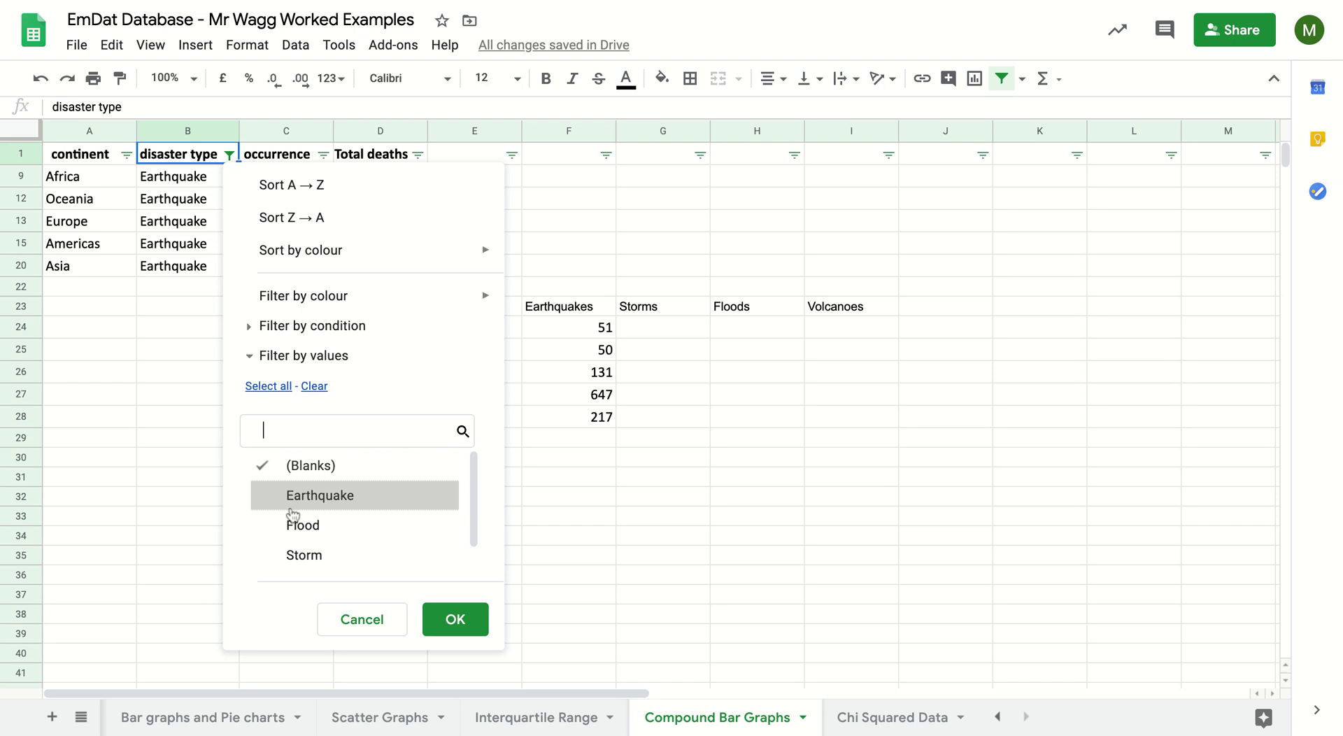
{"action": "left_click", "coordinate": [305, 554]}
{"action": "left_click", "coordinate": [460, 623]}
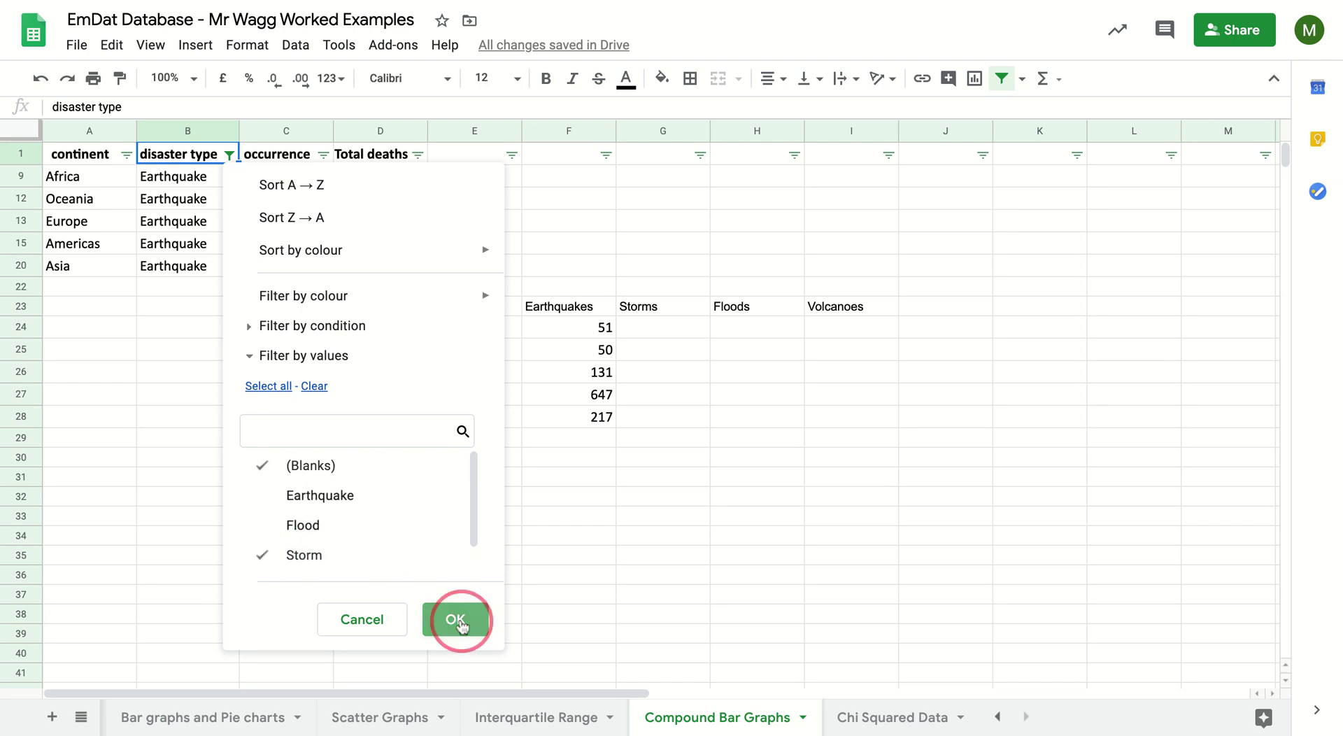
- Paste Africa's storm count 266 into the Storms column
{"action": "left_click", "coordinate": [324, 183]}
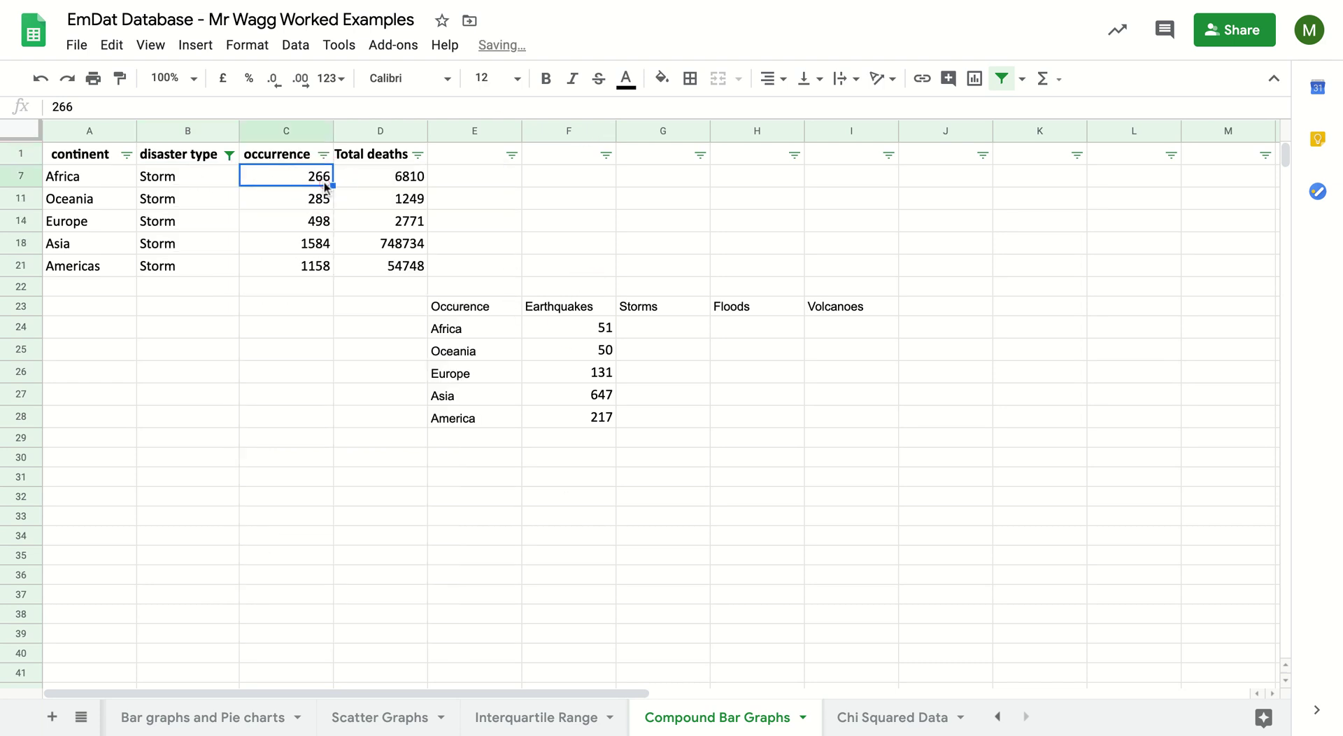
{"action": "key", "text": "ctrl+c"}
{"action": "left_click", "coordinate": [640, 326]}
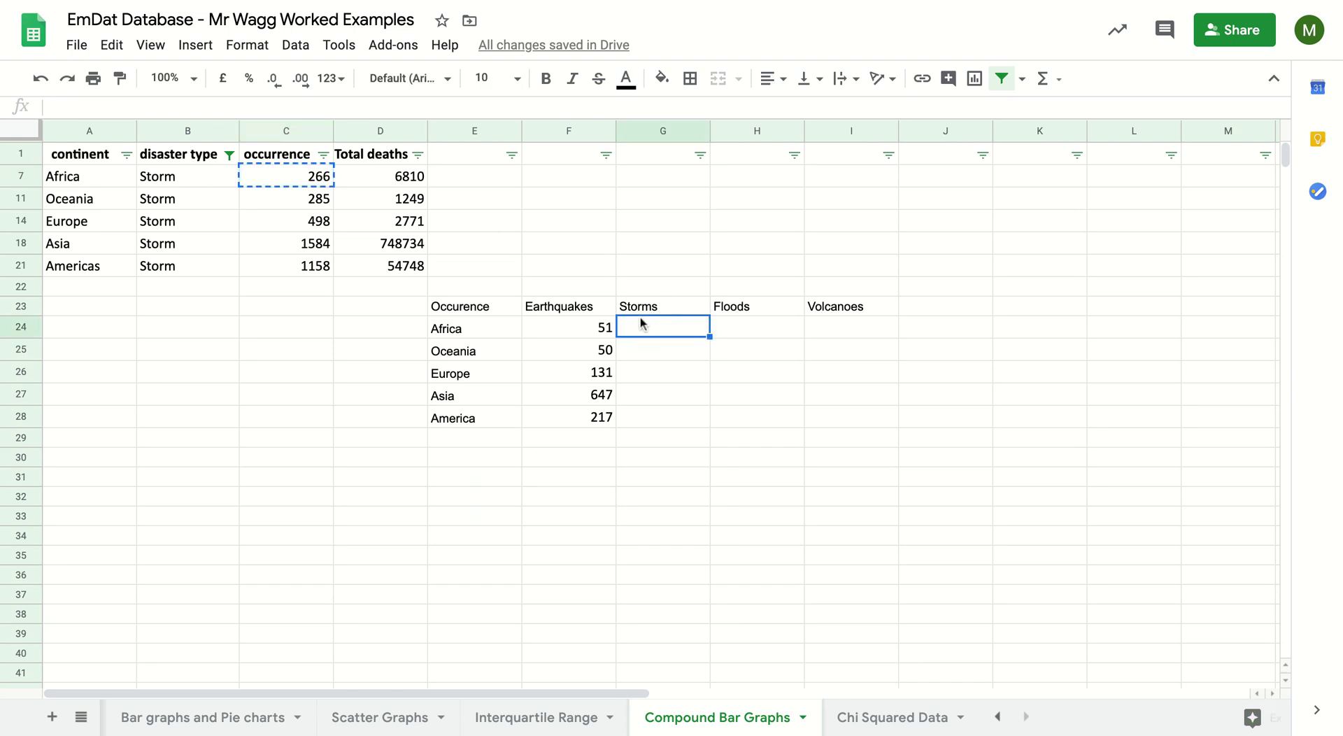
{"action": "key", "text": "ctrl+v"}
{"action": "left_click", "coordinate": [280, 199]}
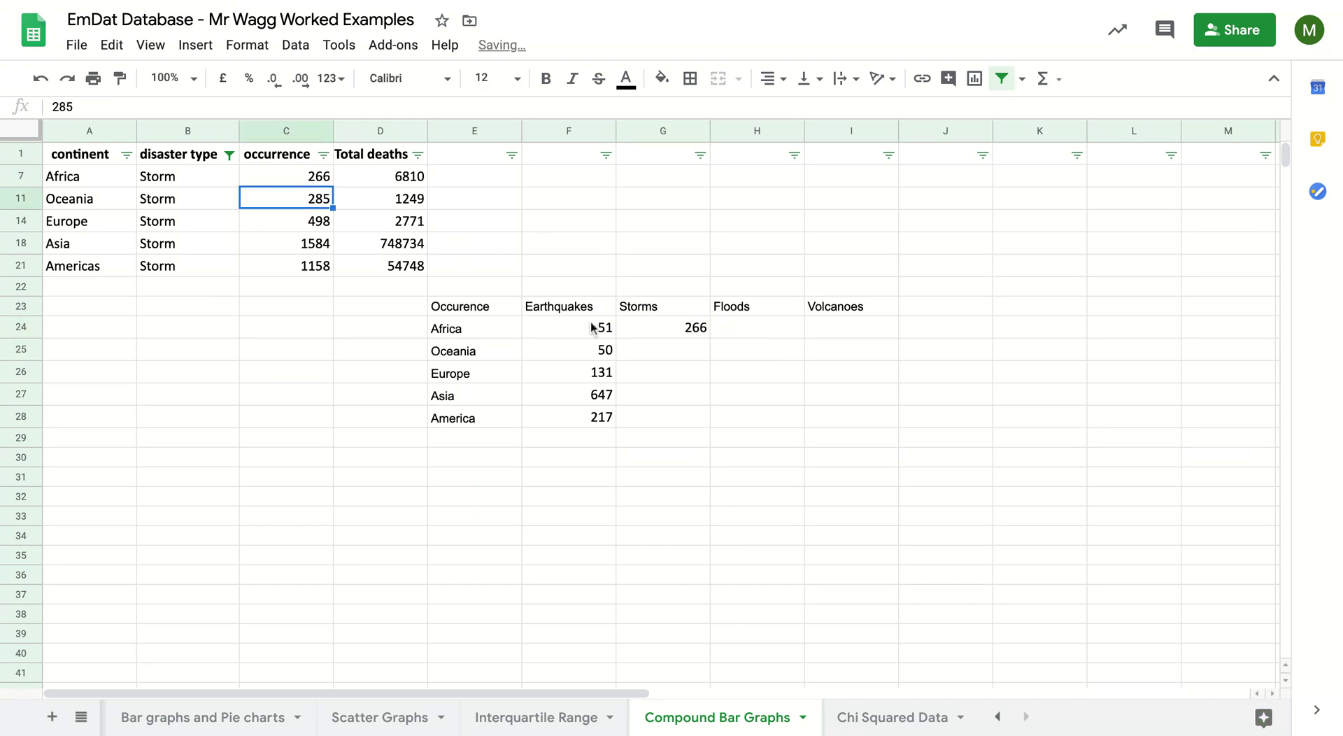
{"action": "left_click", "coordinate": [645, 357]}
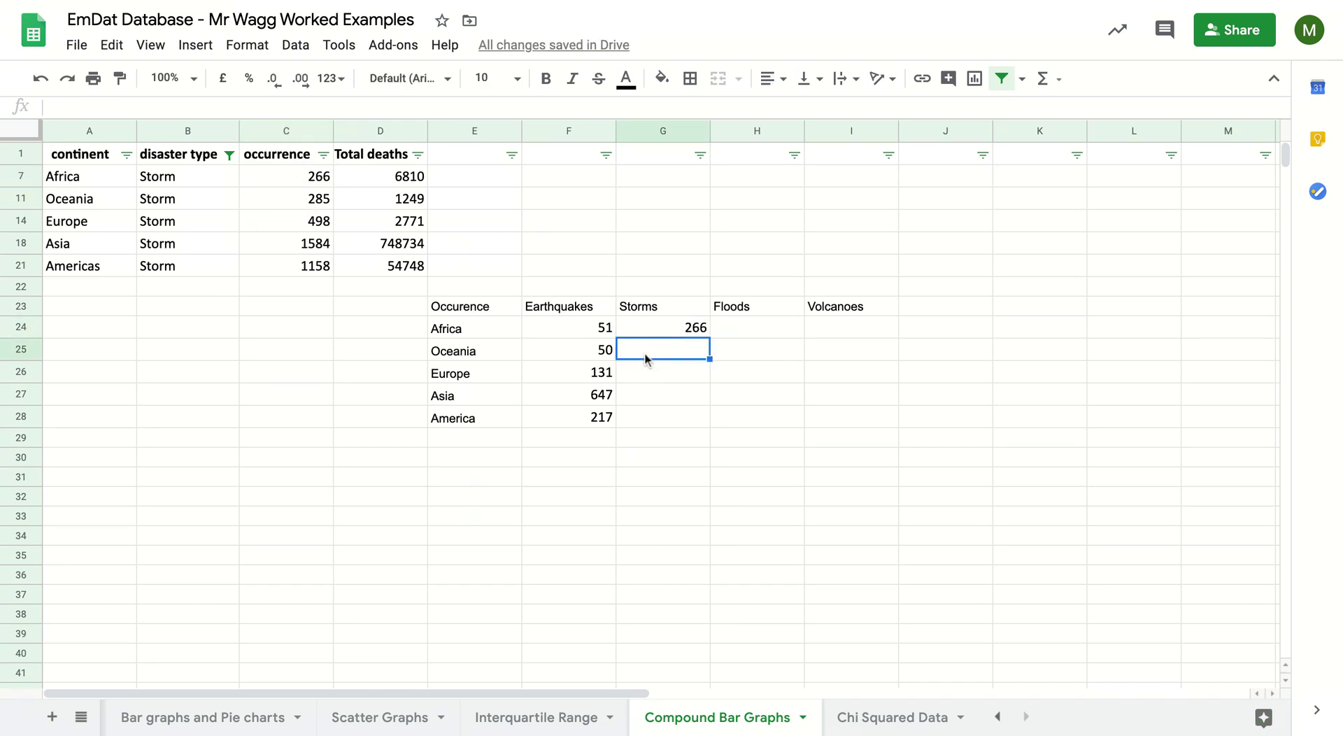
- Replace it with formulas =C7 and =C11 linking Africa's and Oceania's Storms cells
{"action": "left_click", "coordinate": [647, 333]}
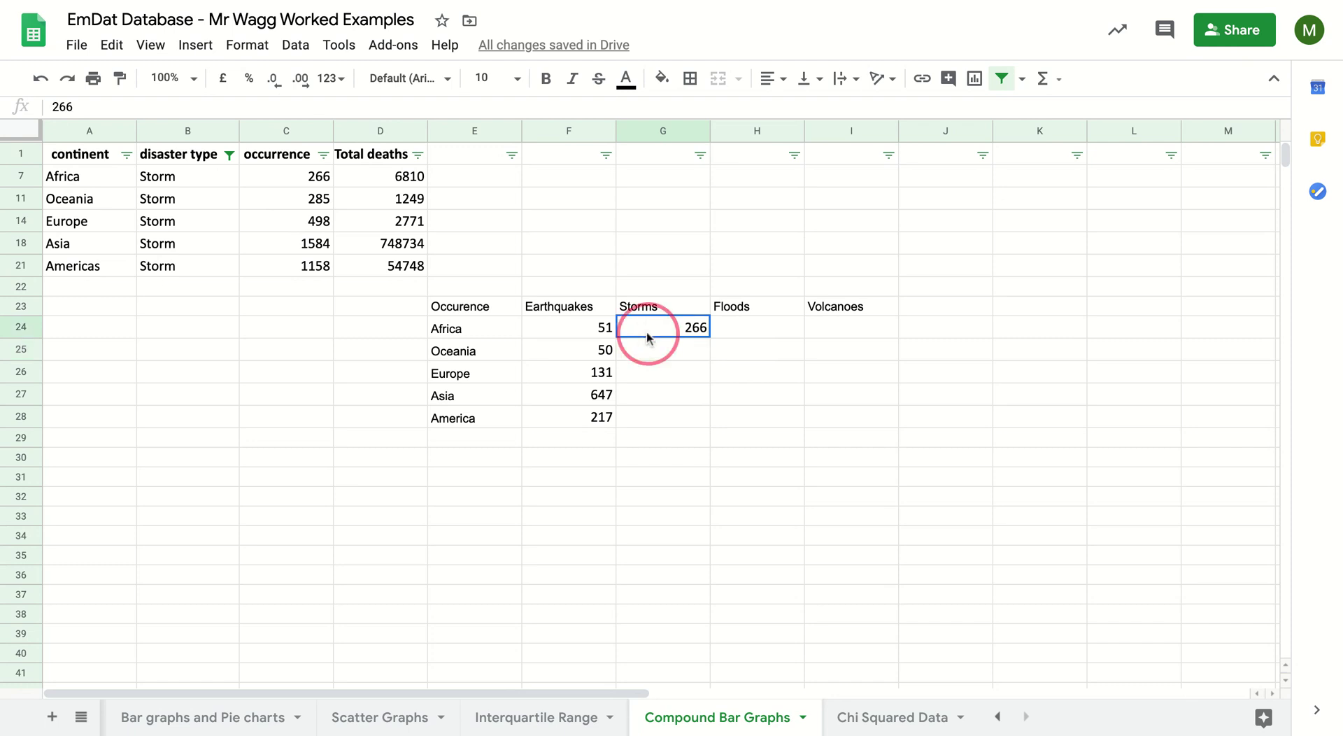
{"action": "key", "text": "Delete"}
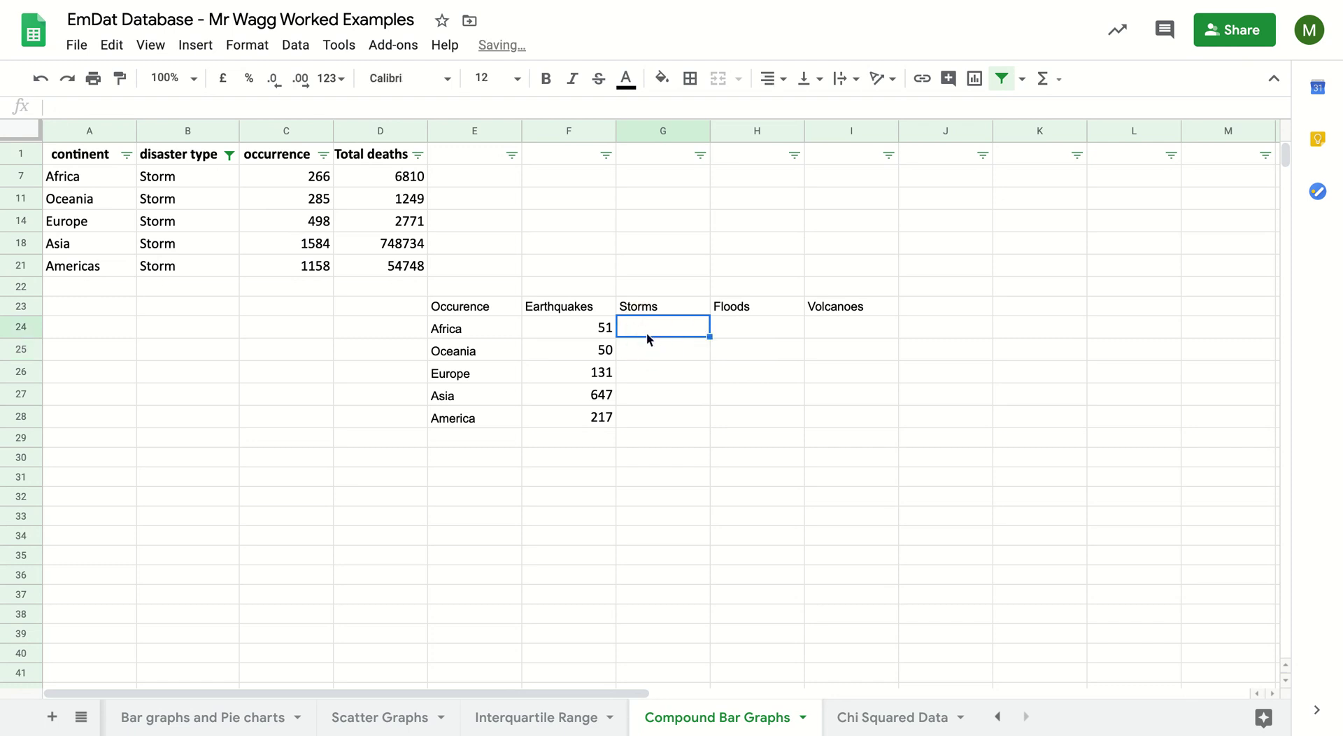
{"action": "type", "text": "="}
{"action": "left_click", "coordinate": [314, 174]}
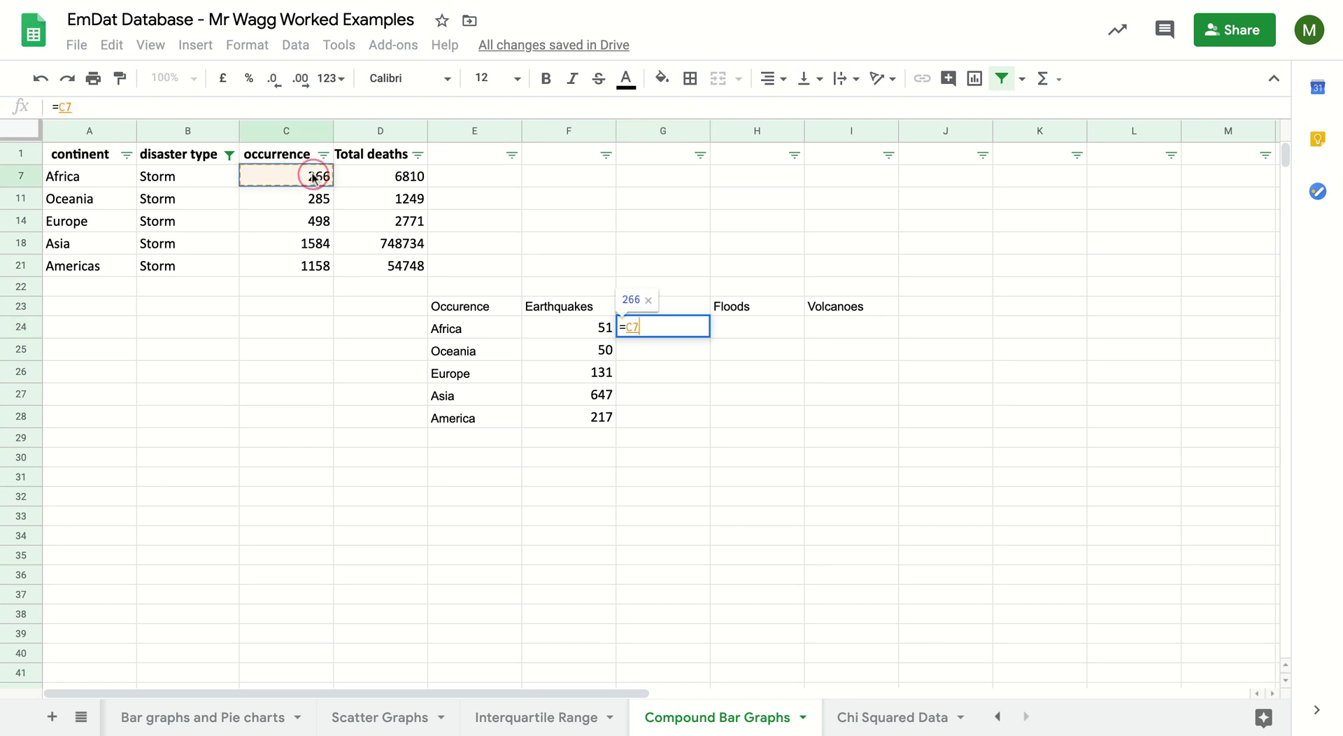
{"action": "key", "text": "Return"}
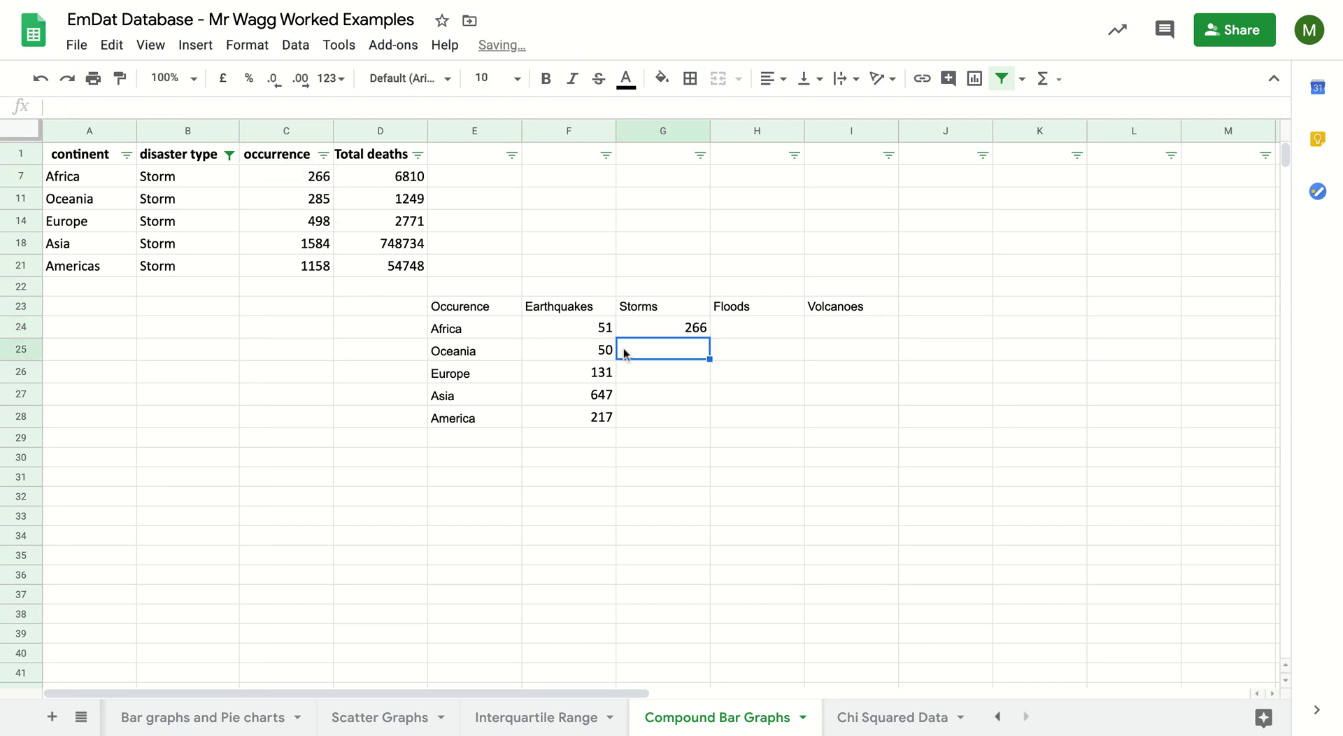
{"action": "type", "text": "="}
{"action": "left_click", "coordinate": [303, 199]}
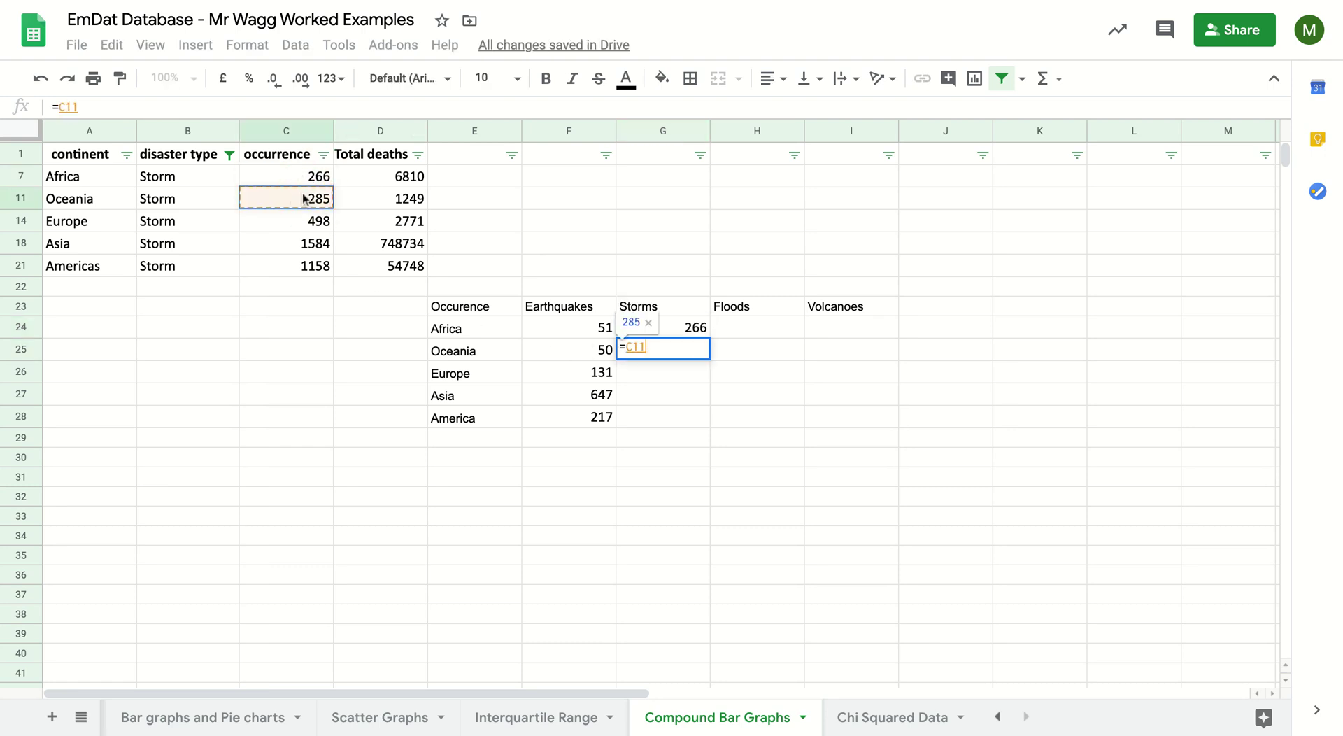
{"action": "key", "text": "Return"}
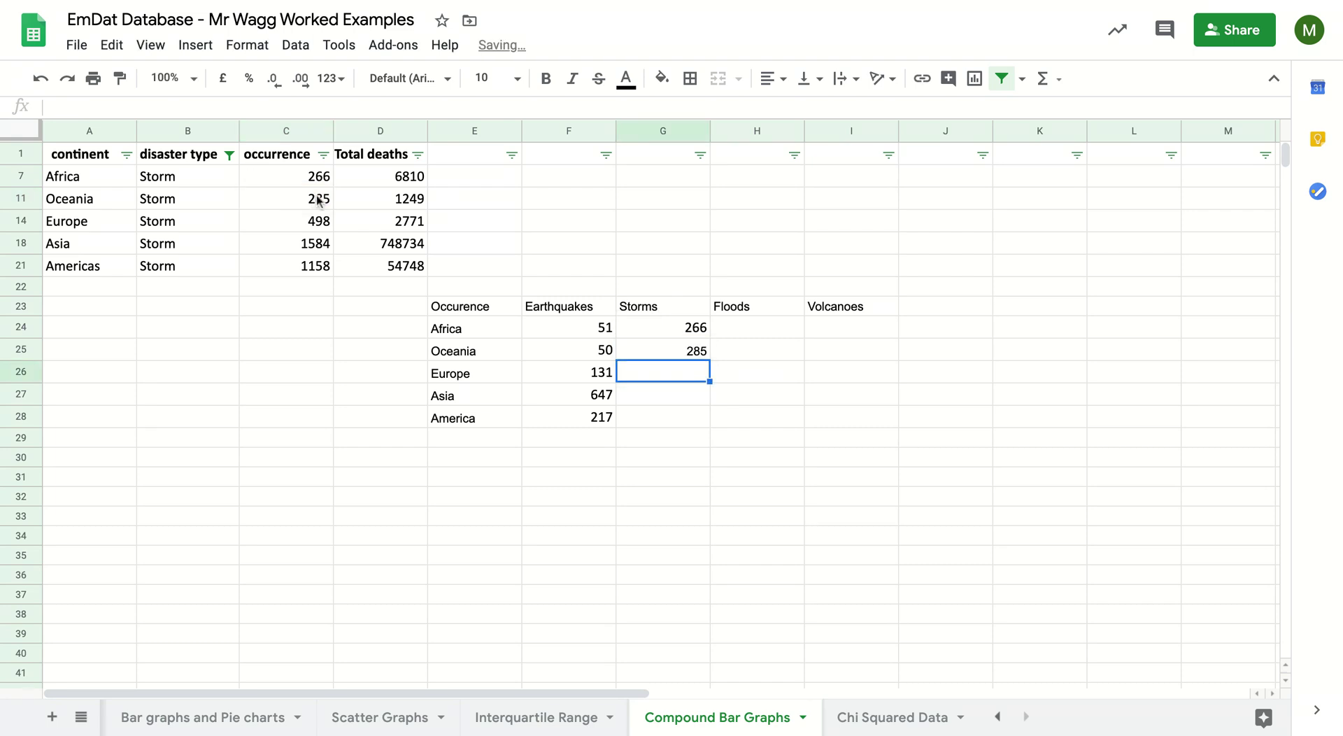
- Test the link by changing Africa's storm count to 250, then undo back to 266
{"action": "left_click", "coordinate": [315, 176]}
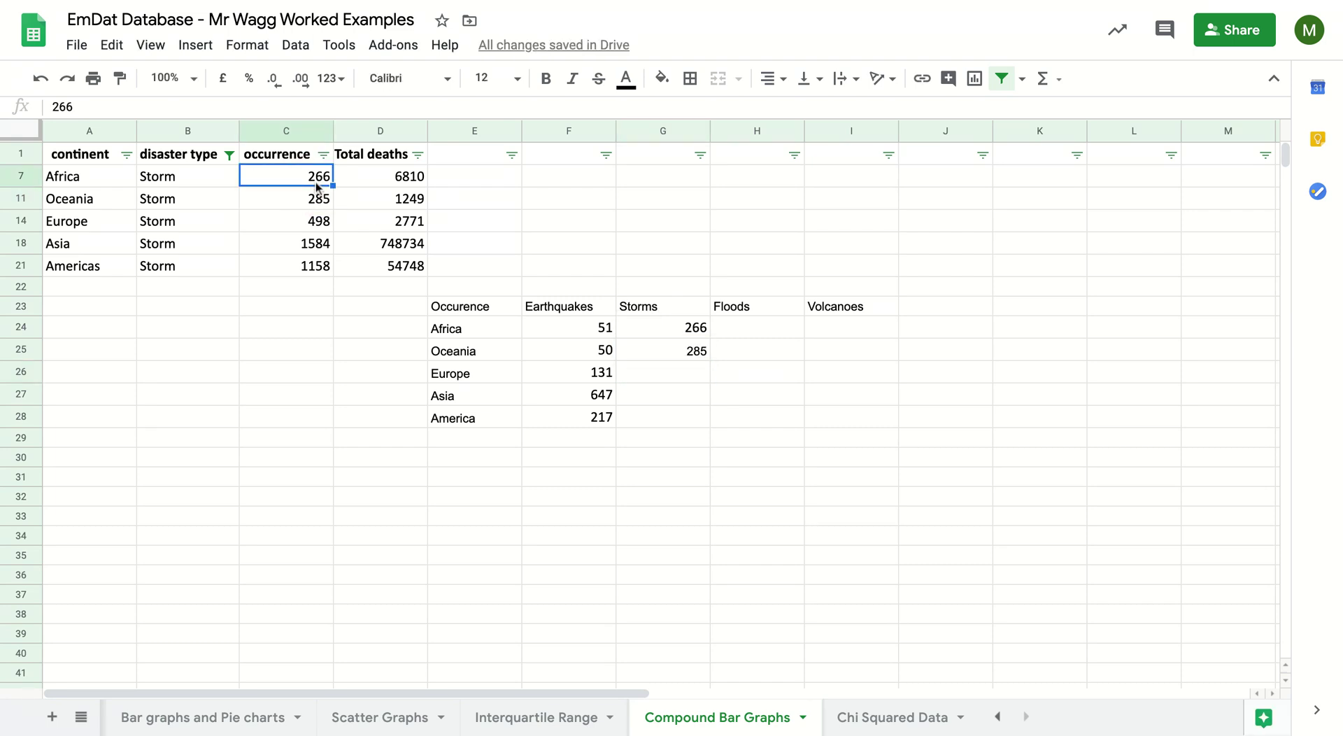
{"action": "type", "text": "250"}
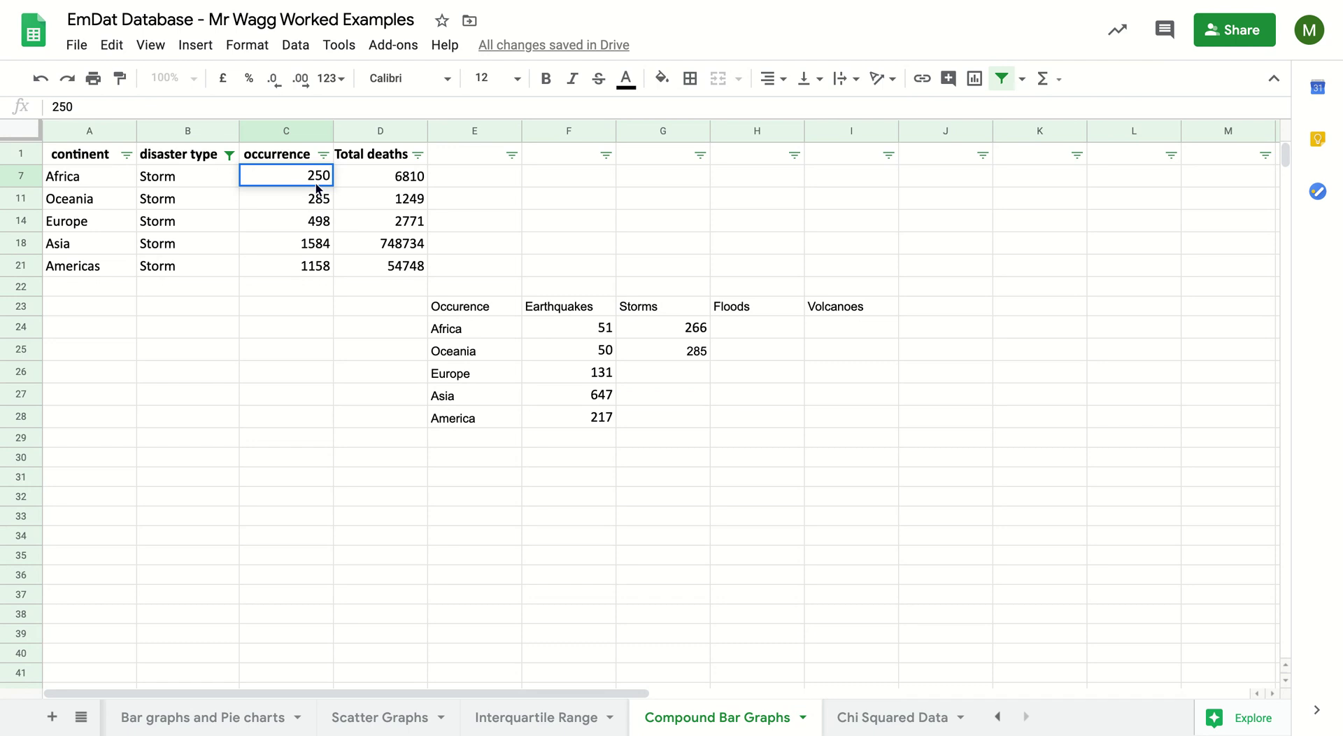
{"action": "key", "text": "Return"}
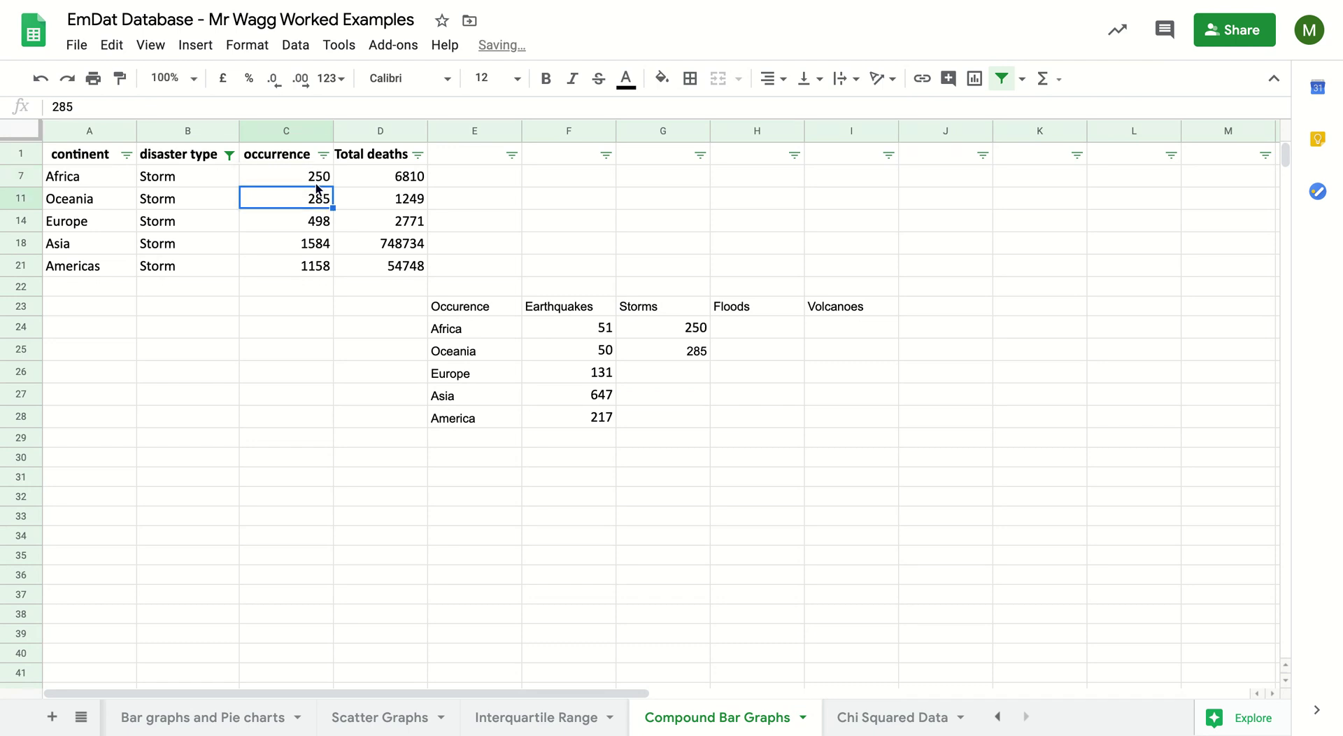
{"action": "left_click", "coordinate": [40, 78]}
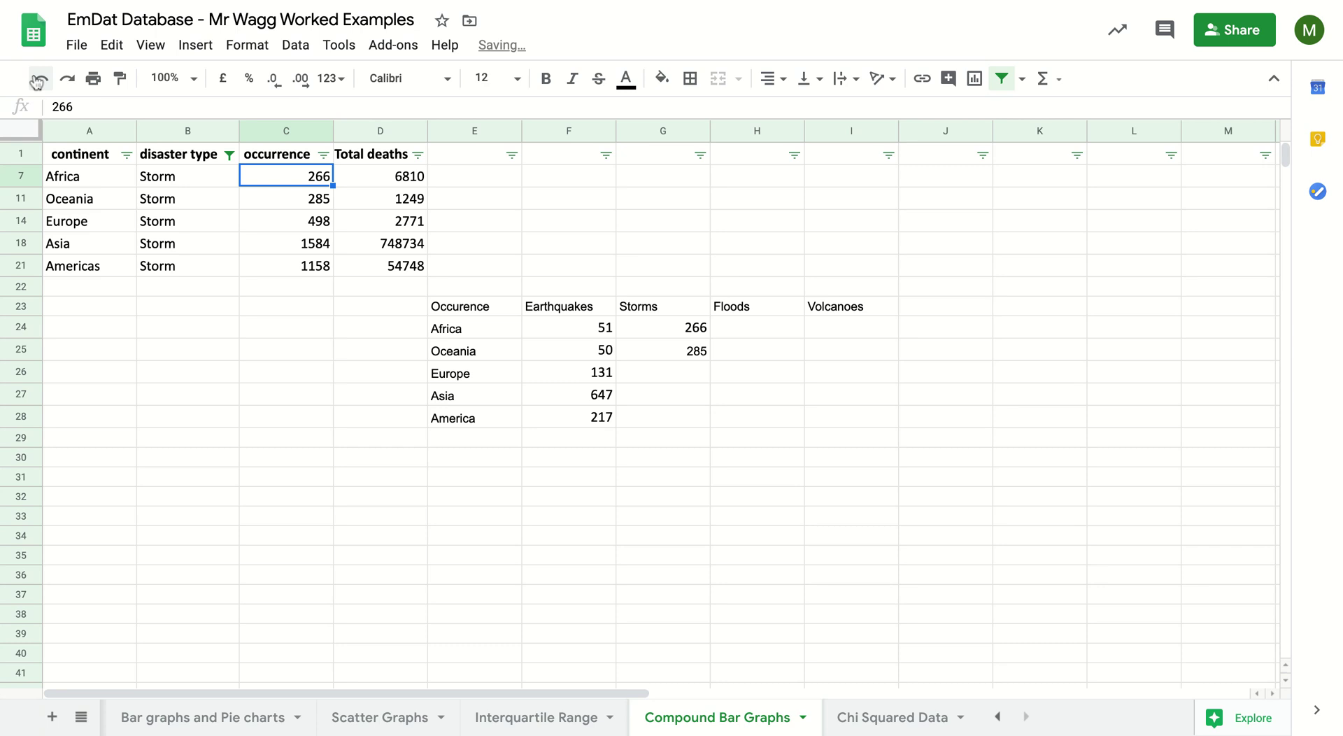
{"action": "left_click", "coordinate": [591, 322]}
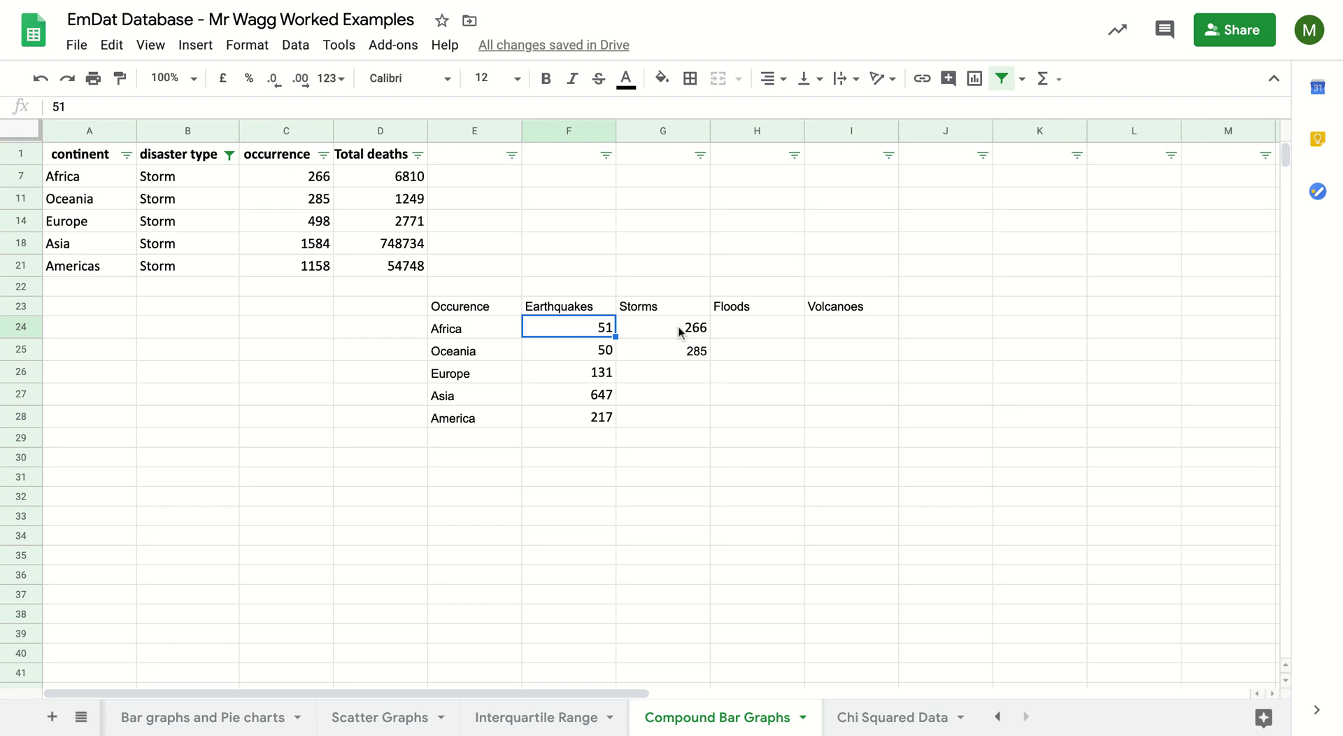
{"action": "left_click", "coordinate": [672, 378]}
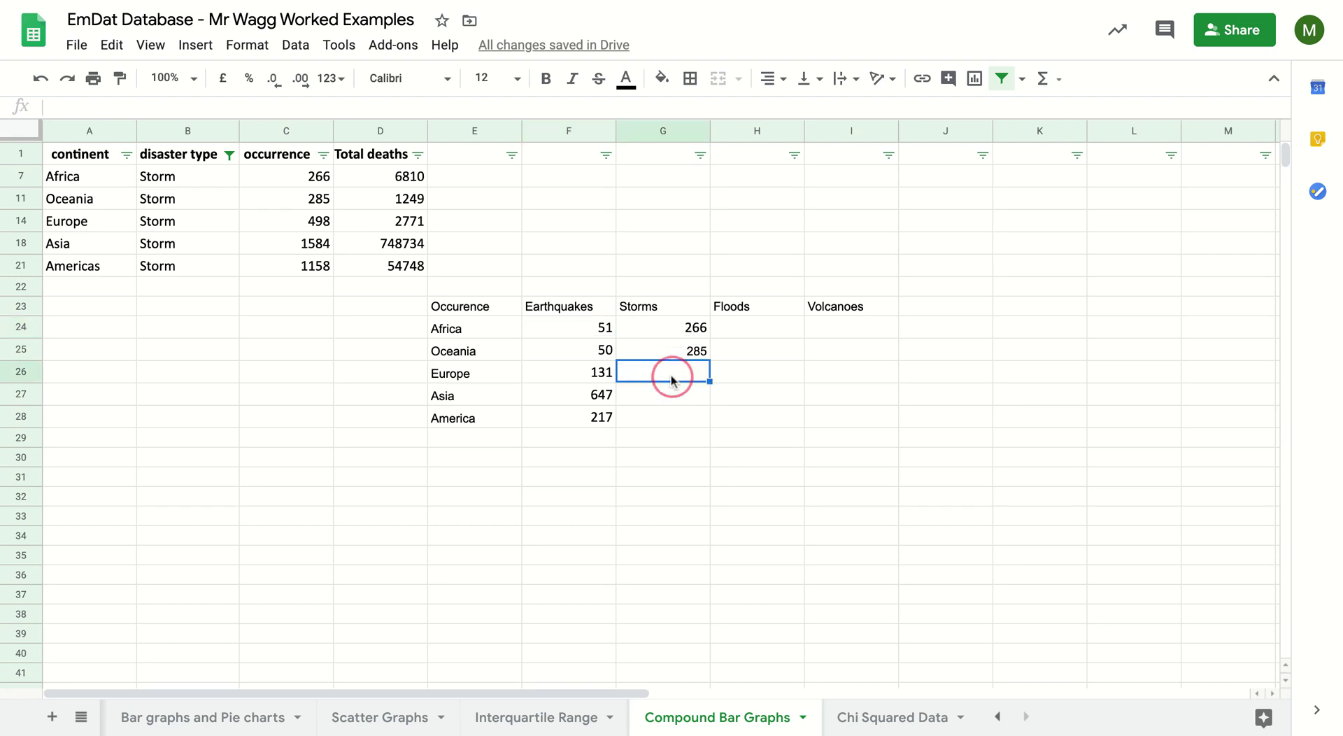
- Insert a stacked column chart from E23:I28 and move it down-left off the data
{"action": "left_click_drag", "start_coordinate": [456, 311], "coordinate": [835, 425]}
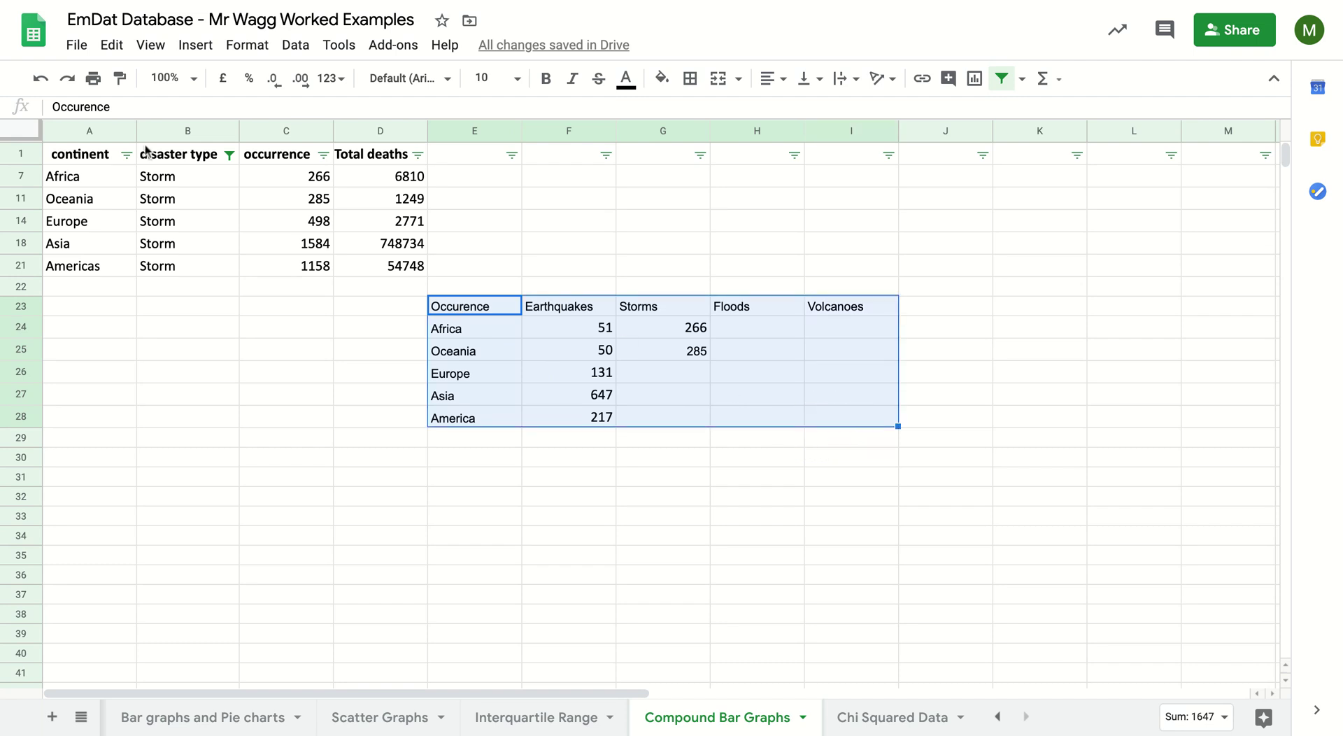
{"action": "left_click", "coordinate": [195, 44]}
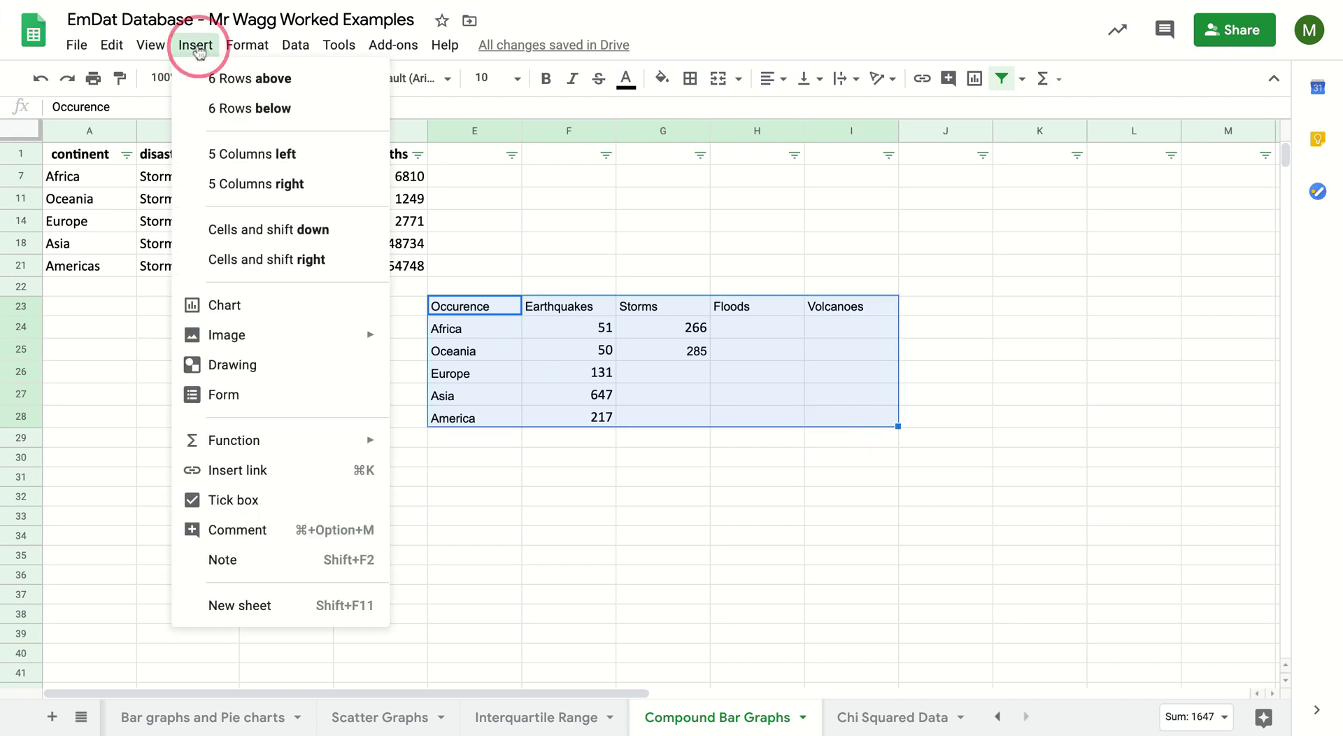
{"action": "left_click", "coordinate": [280, 316]}
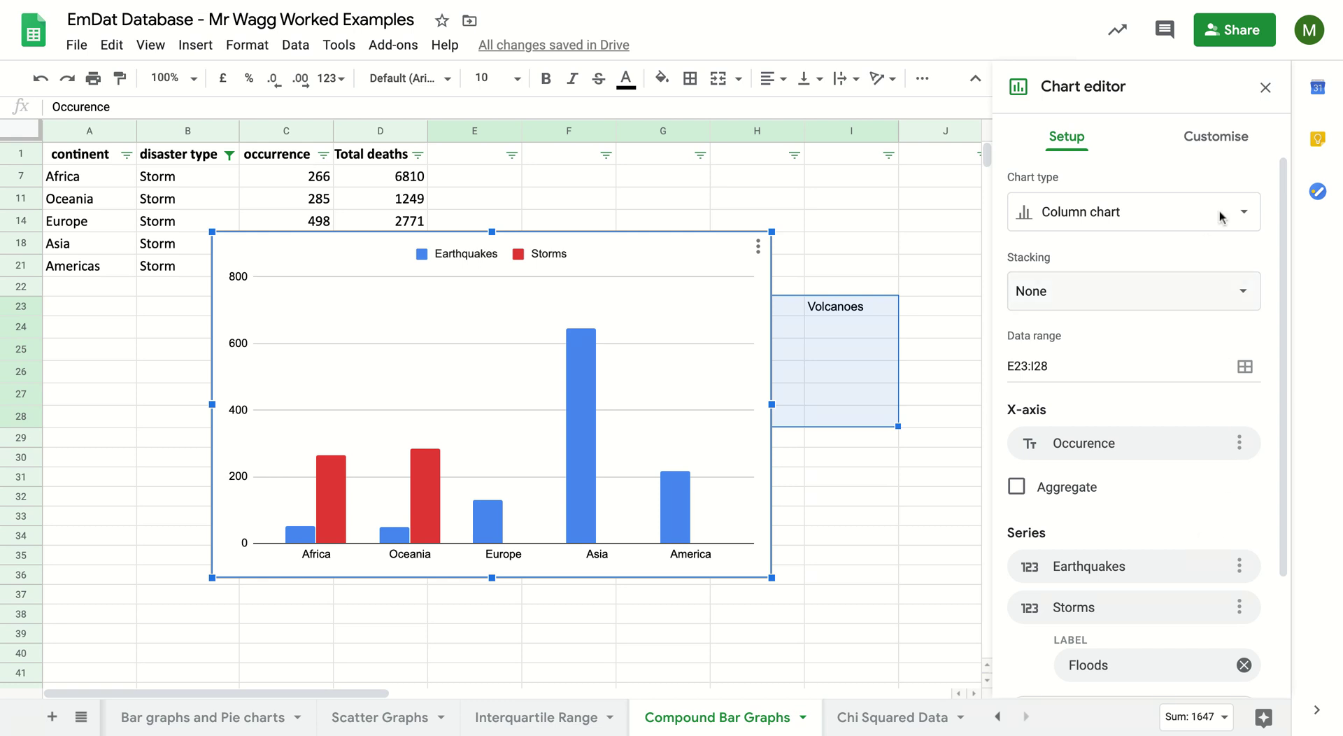
{"action": "left_click", "coordinate": [1248, 215]}
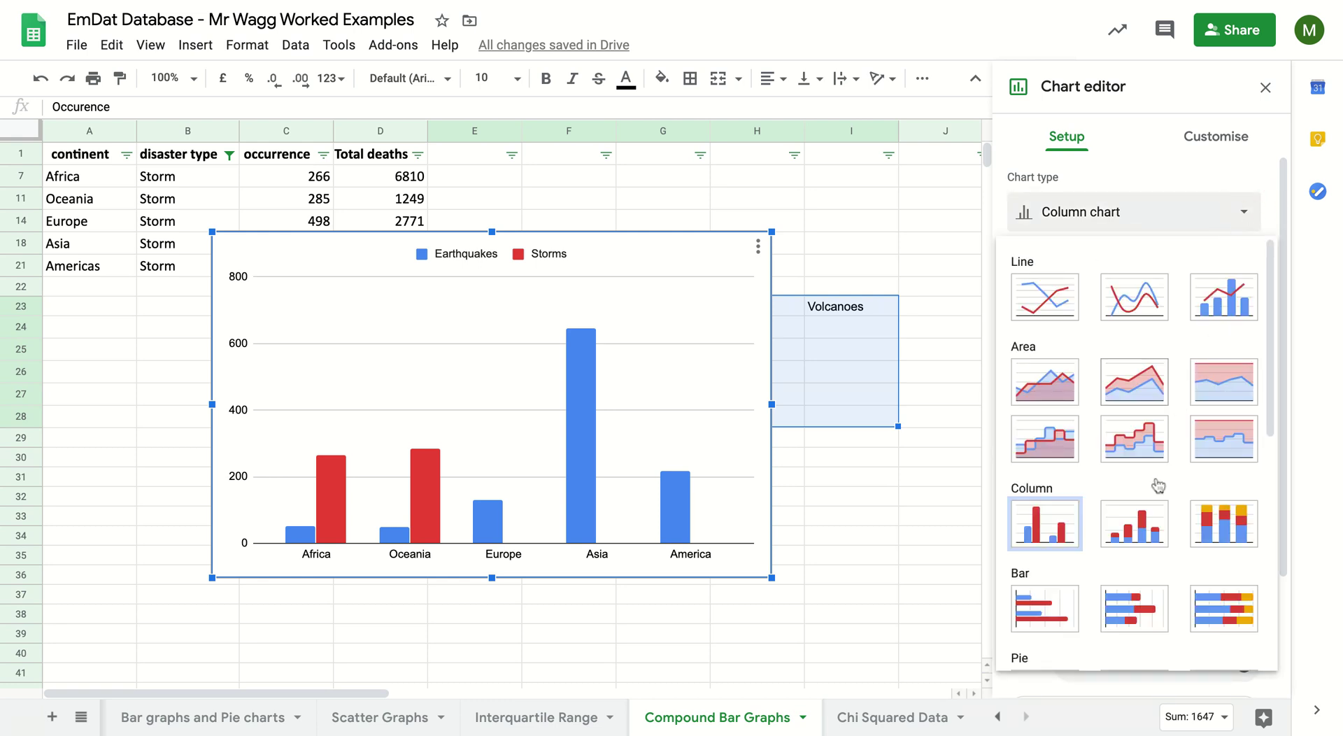
{"action": "scroll", "coordinate": [1157, 490], "scroll_direction": "down", "scroll_amount": 1}
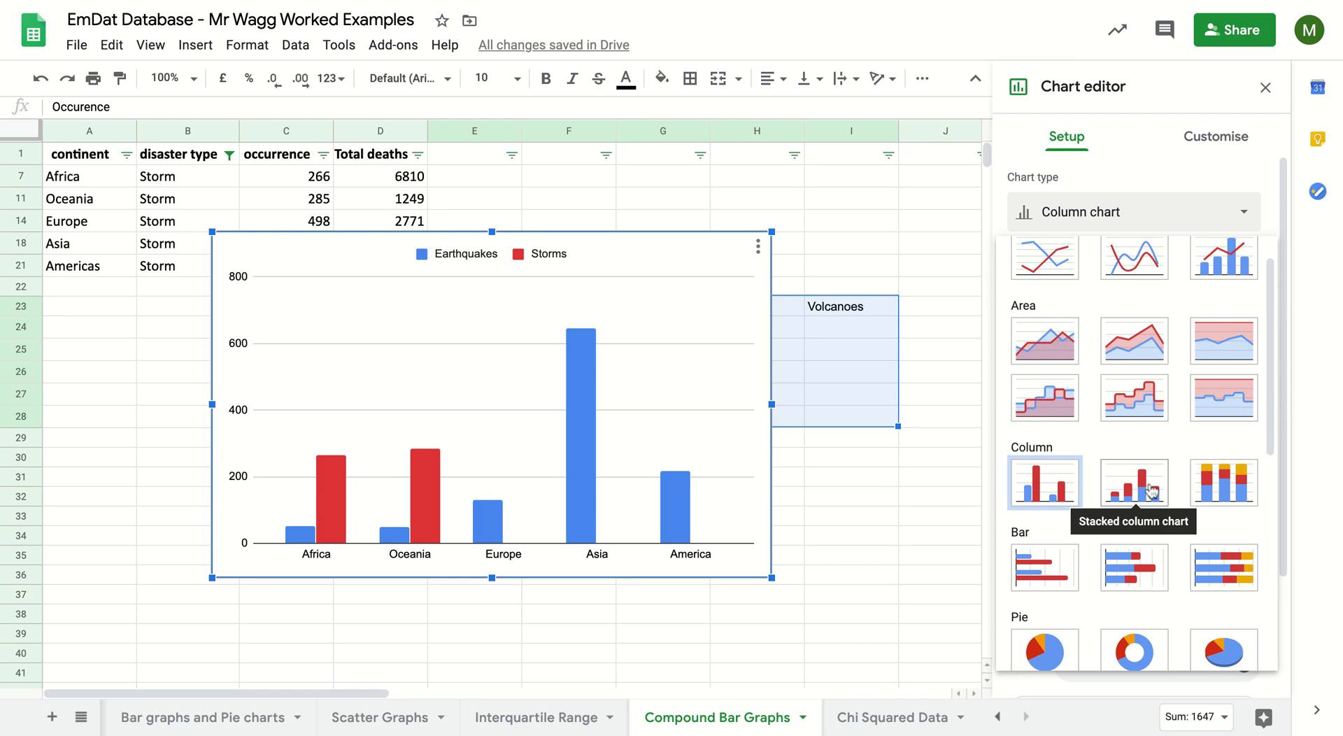
{"action": "left_click", "coordinate": [1151, 491]}
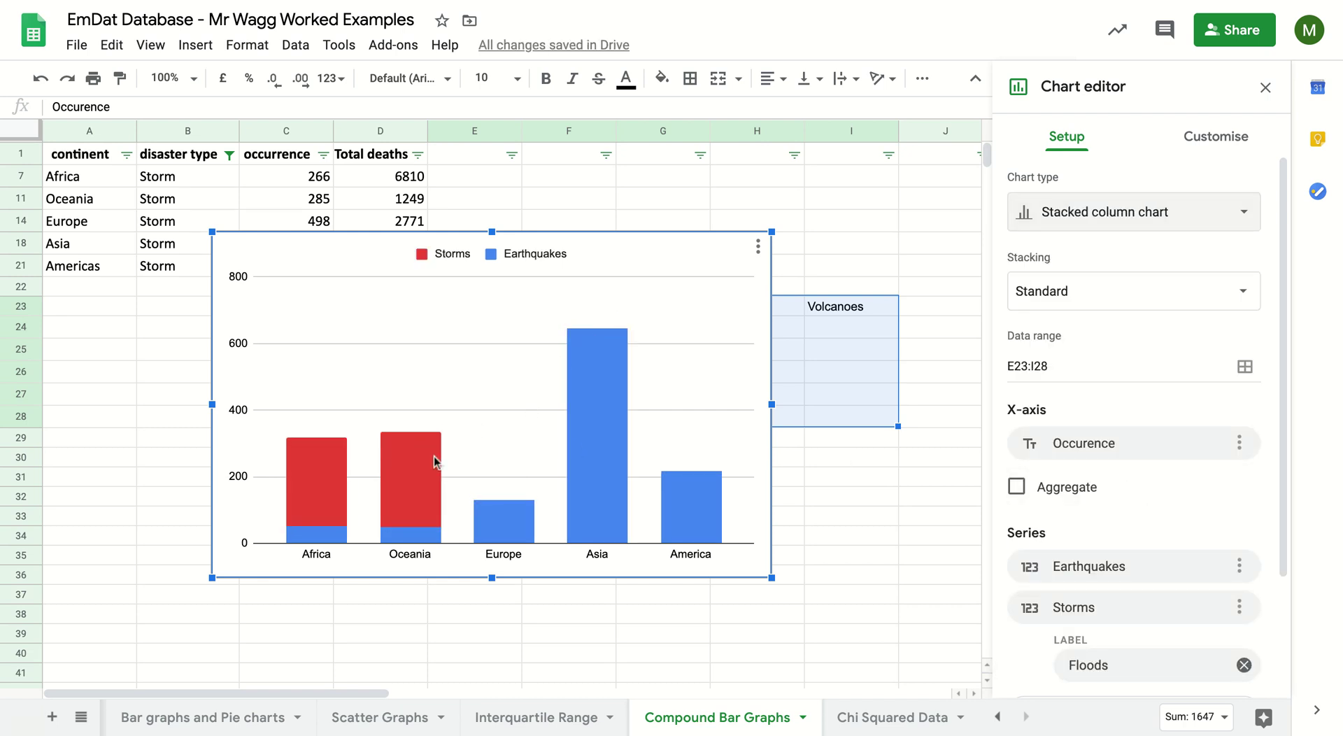
{"action": "left_click_drag", "start_coordinate": [623, 252], "coordinate": [576, 270]}
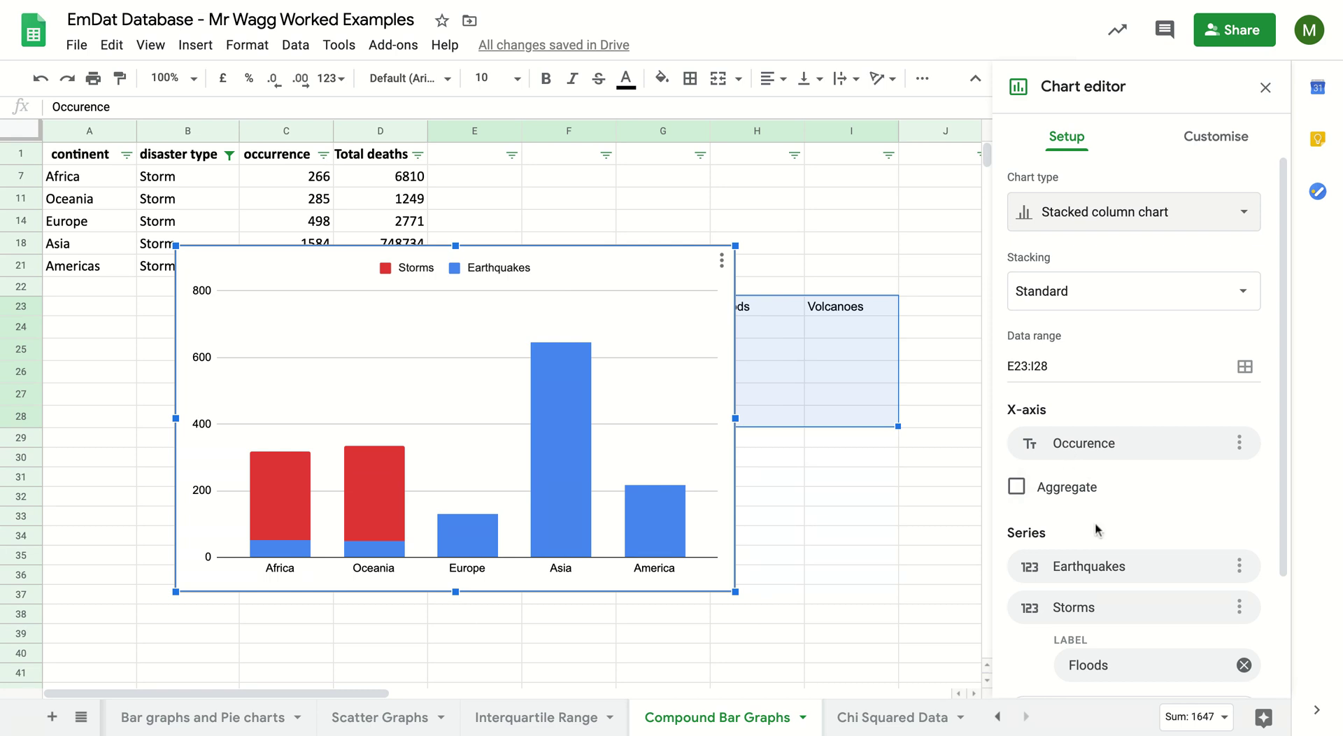
{"action": "left_click", "coordinate": [1209, 140]}
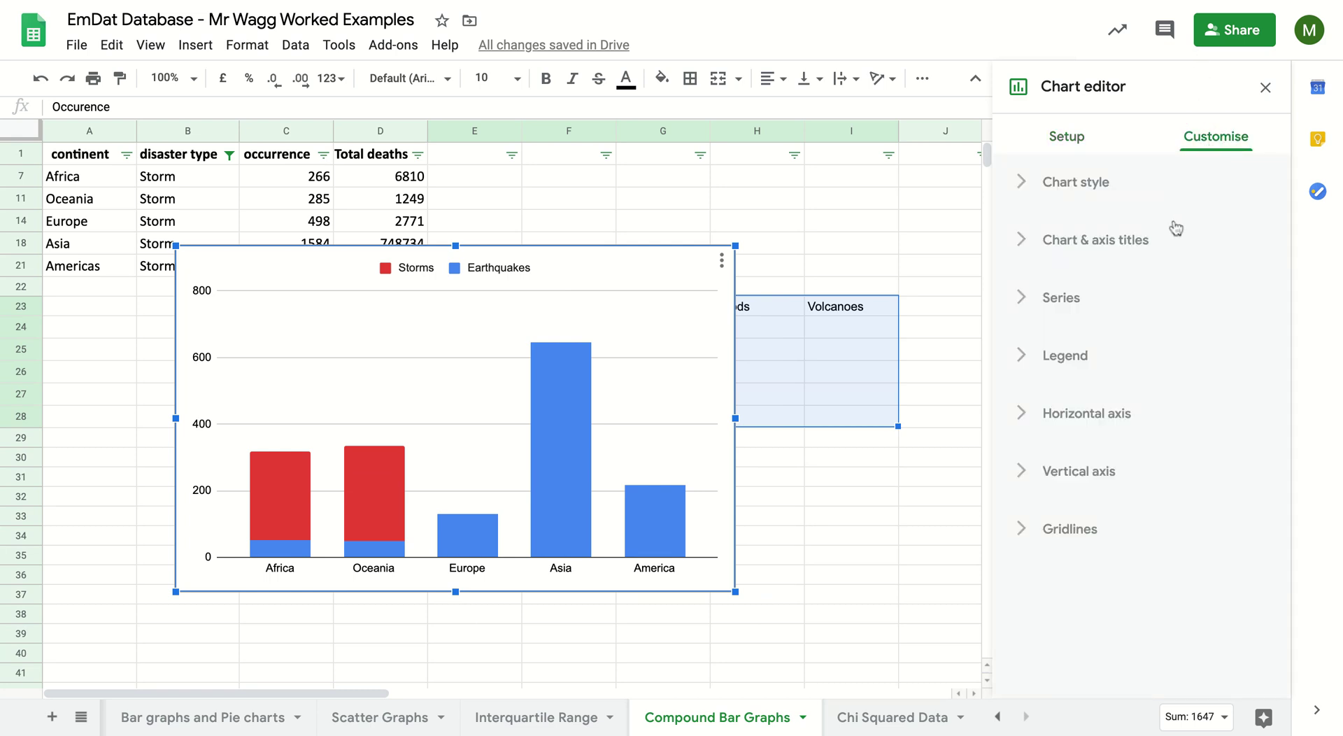
- Enter 'Natural Disaster Occurence Rates' as the chart title
{"action": "left_click", "coordinate": [1026, 239]}
{"action": "left_click", "coordinate": [1080, 297]}
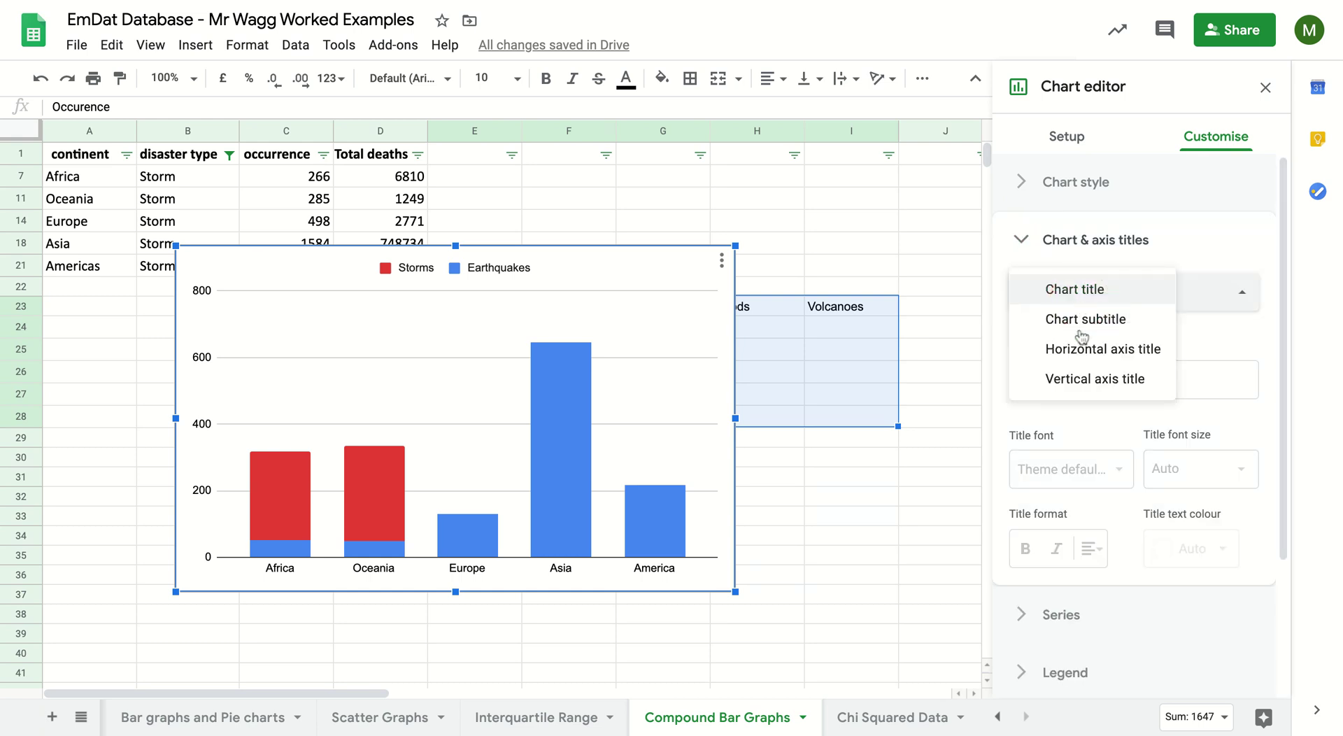
{"action": "left_click", "coordinate": [1227, 329]}
{"action": "left_click", "coordinate": [1133, 386]}
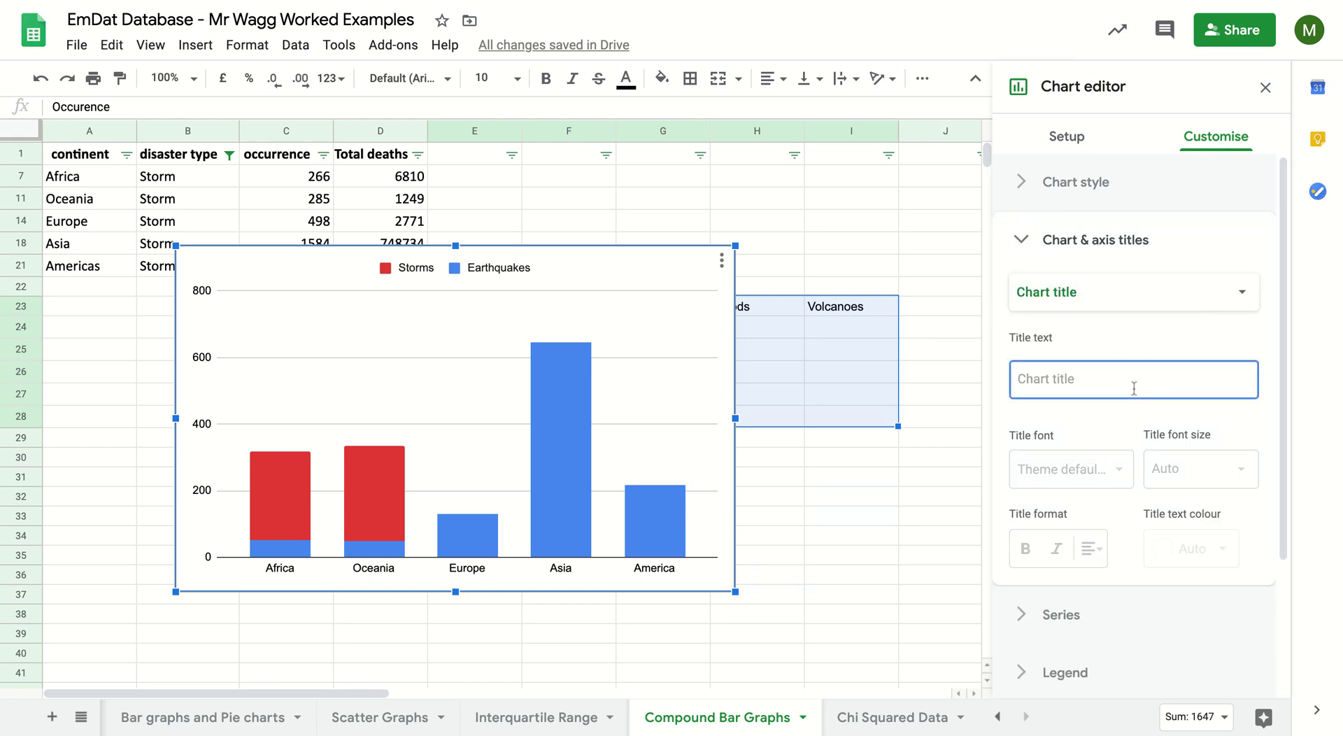
{"action": "type", "text": "Natural"}
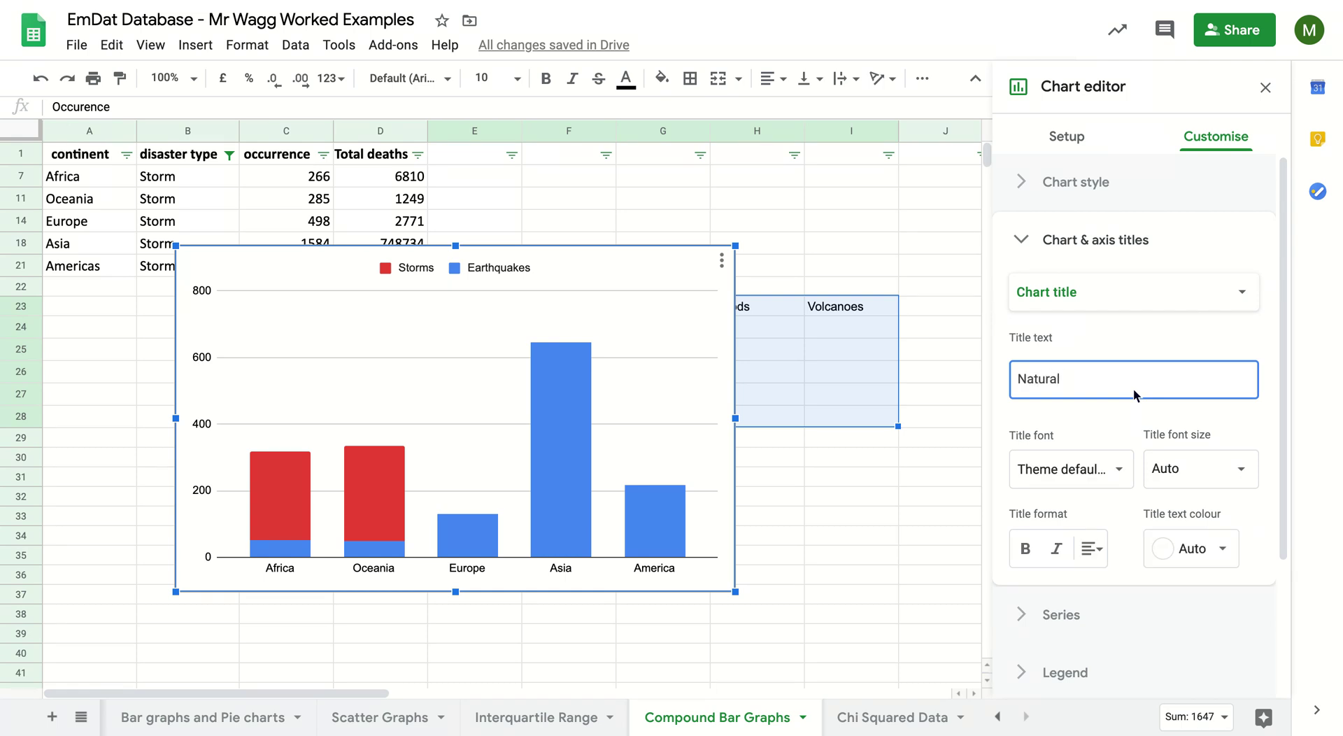
{"action": "type", "text": " Diss"}
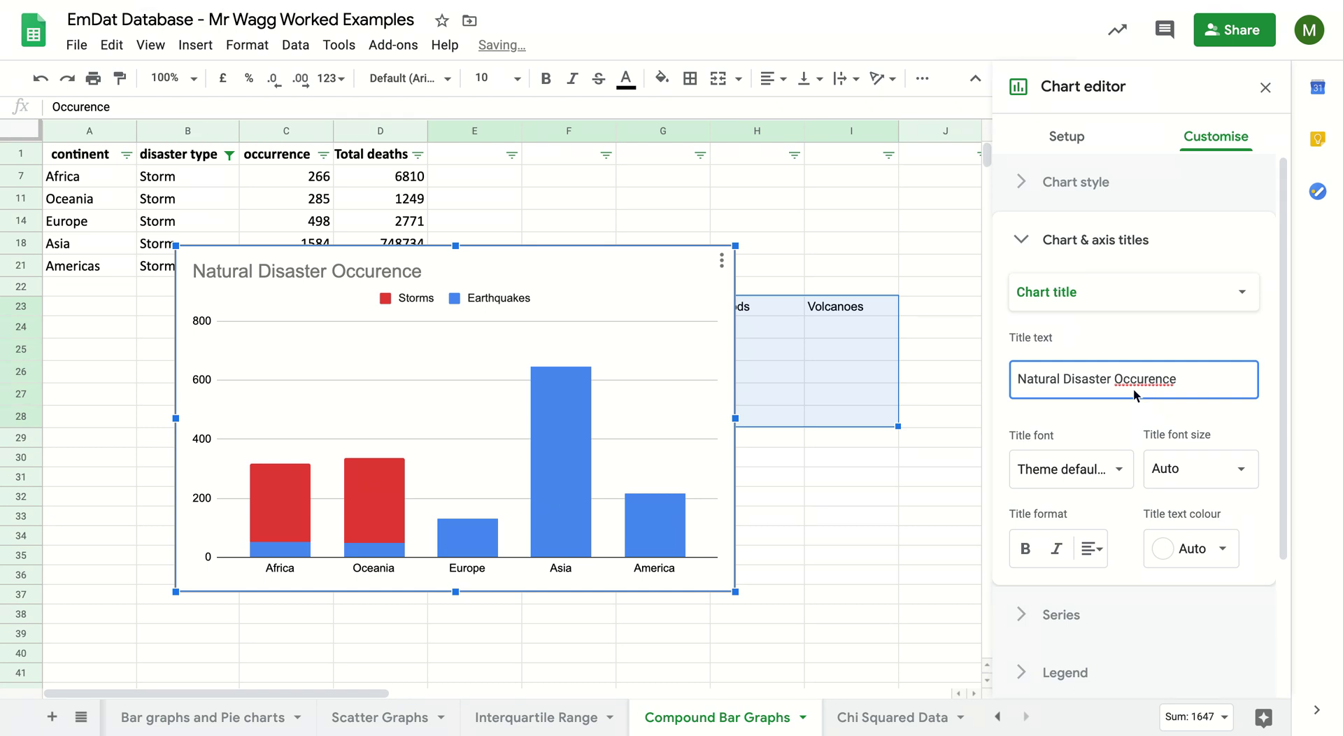
{"action": "type", "text": "Rates"}
{"action": "double_click", "coordinate": [1161, 378]}
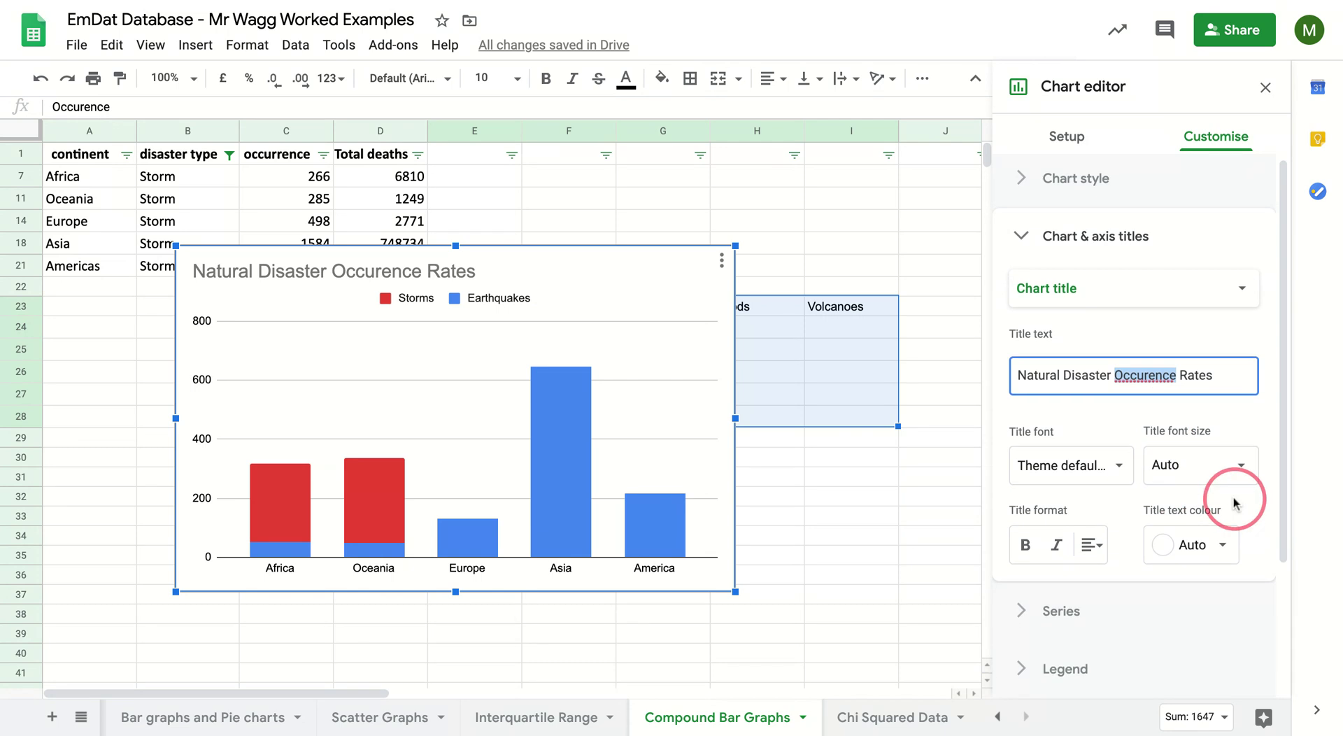
- Collapse the title settings and nudge the chart slightly right and down
{"action": "scroll", "coordinate": [1217, 500], "scroll_direction": "down", "scroll_amount": 2}
{"action": "scroll", "coordinate": [1107, 460], "scroll_direction": "down", "scroll_amount": 1}
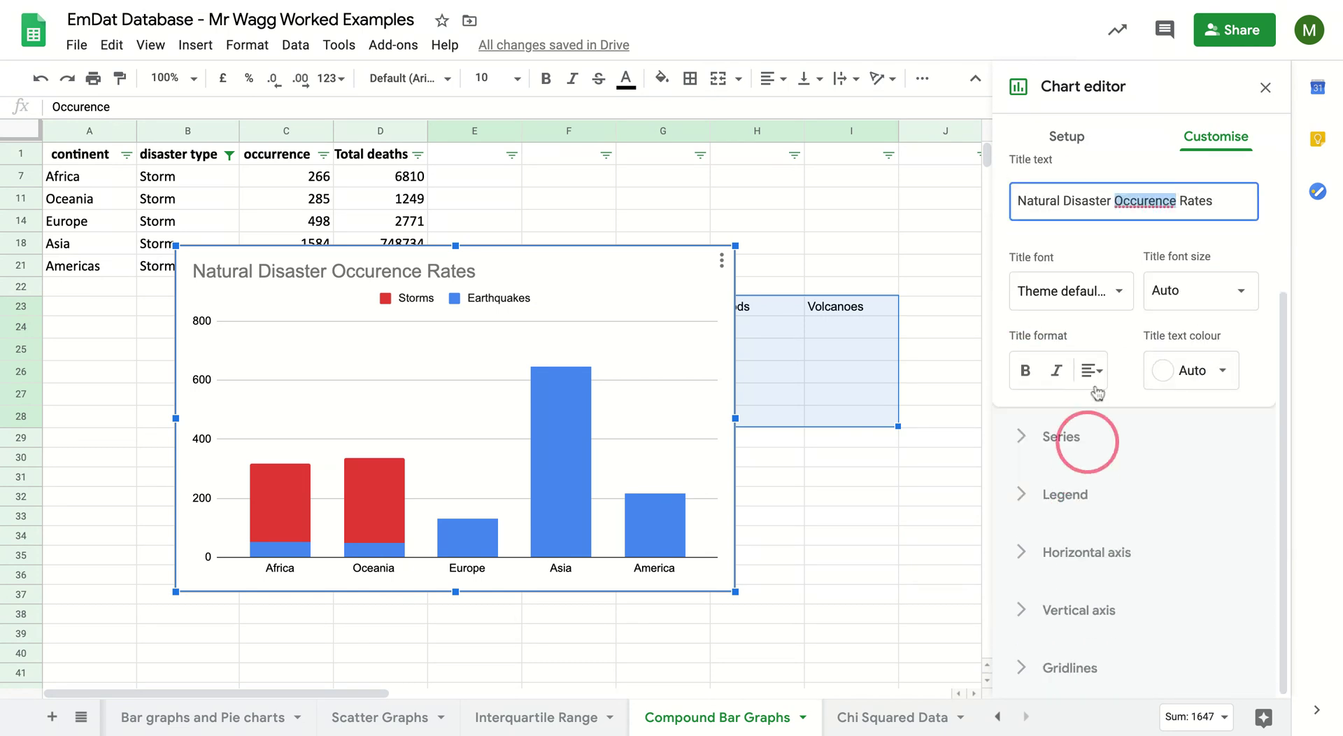
{"action": "scroll", "coordinate": [1105, 391], "scroll_direction": "up", "scroll_amount": 4}
{"action": "left_click", "coordinate": [1027, 240]}
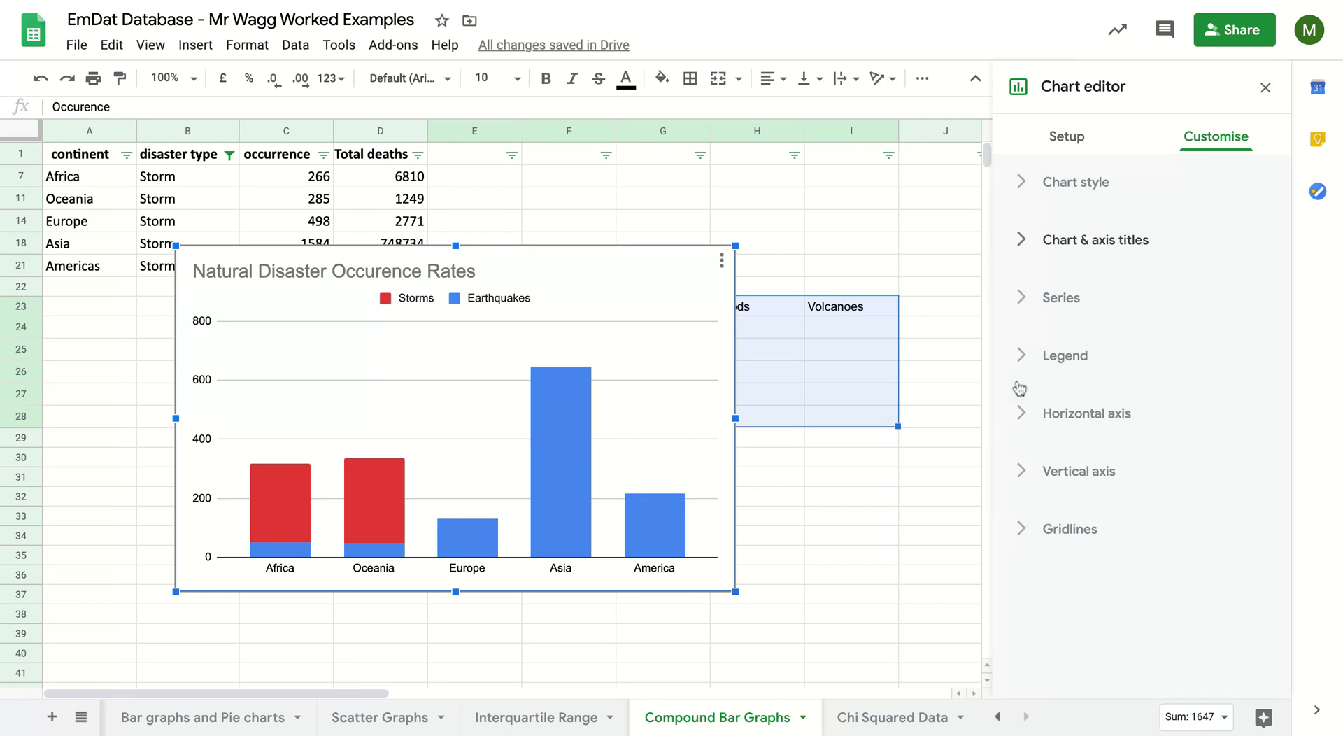
{"action": "left_click_drag", "start_coordinate": [614, 263], "coordinate": [620, 270]}
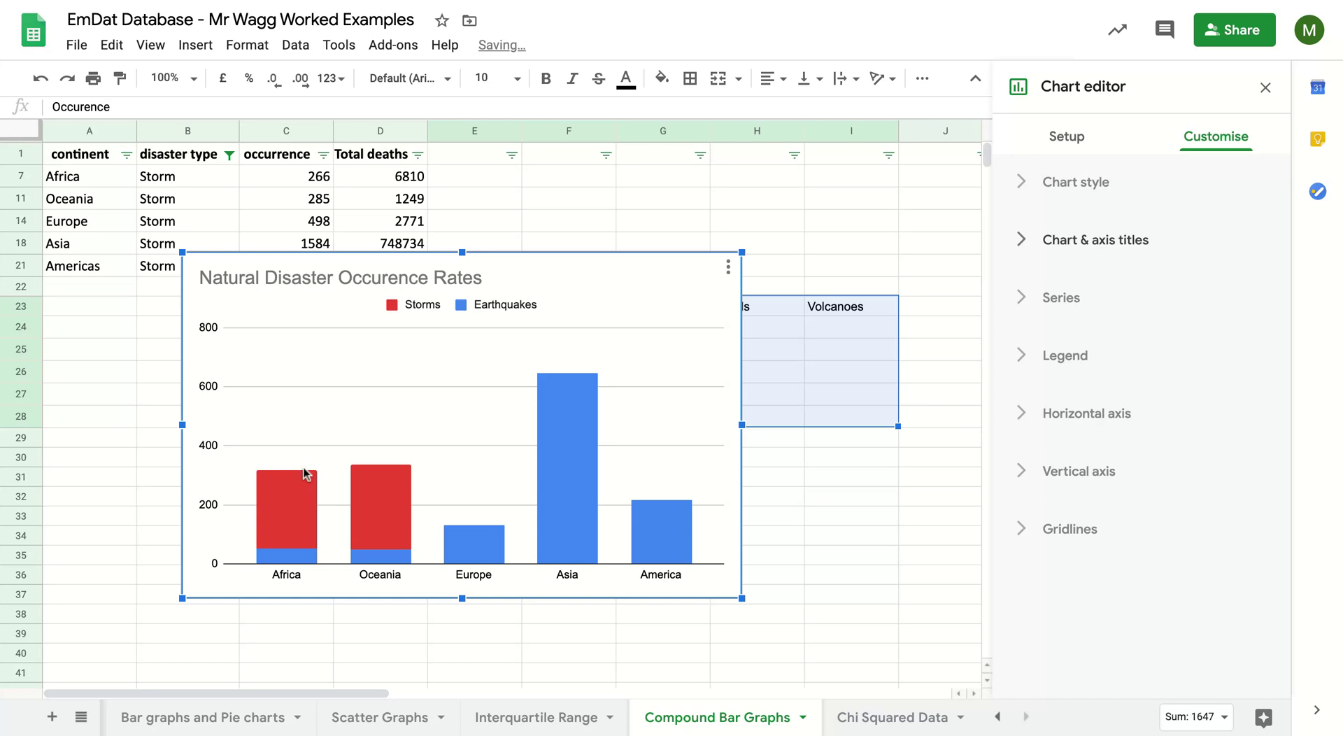
{"action": "left_click", "coordinate": [284, 560]}
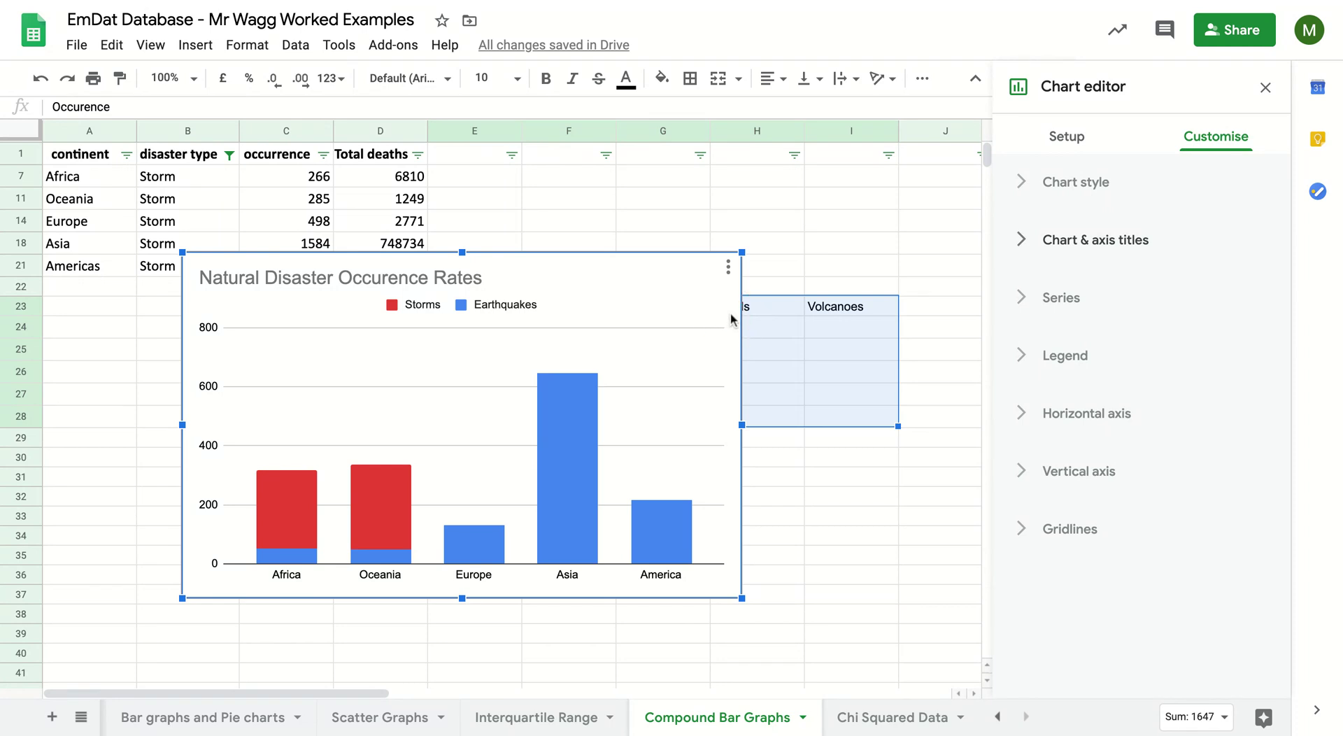
- Delete the occurrence chart and paste a copy of the Occurence table at E30
{"action": "left_click_drag", "start_coordinate": [730, 315], "coordinate": [765, 309]}
{"action": "key", "text": "Delete"}
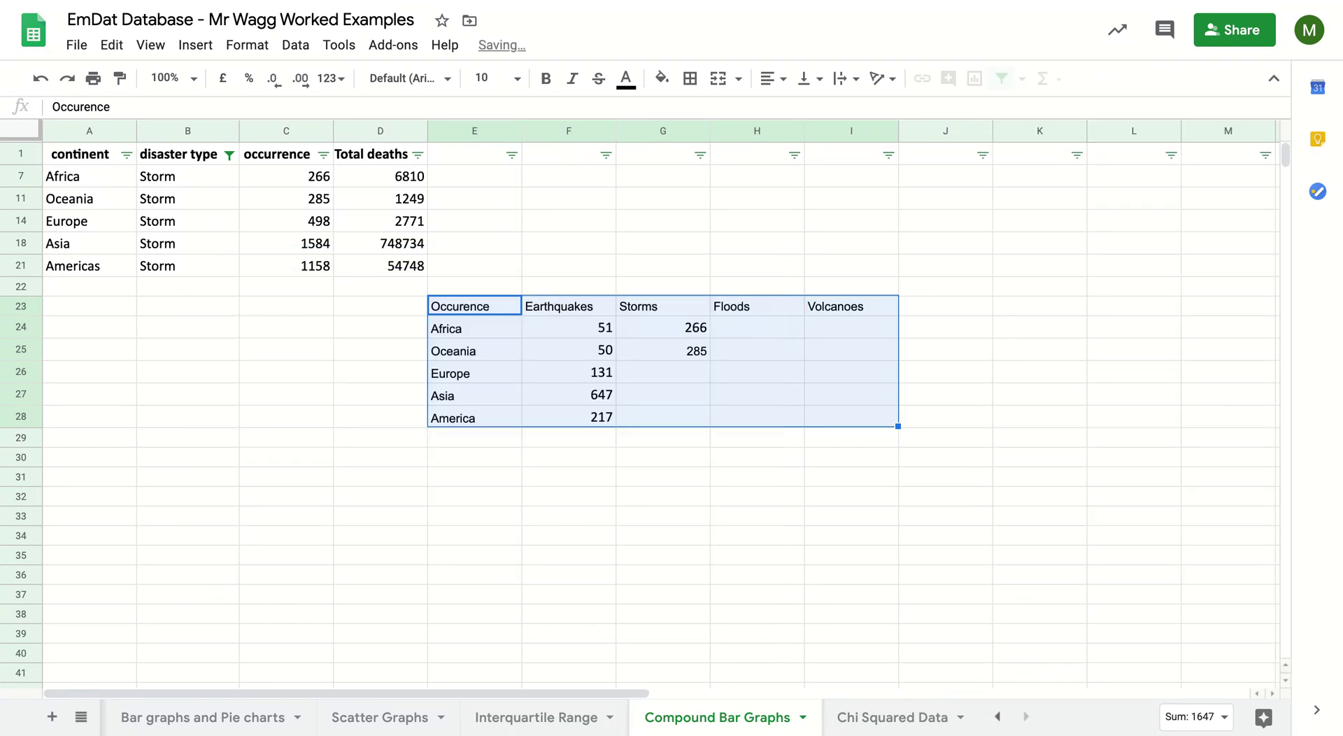
{"action": "left_click", "coordinate": [576, 462]}
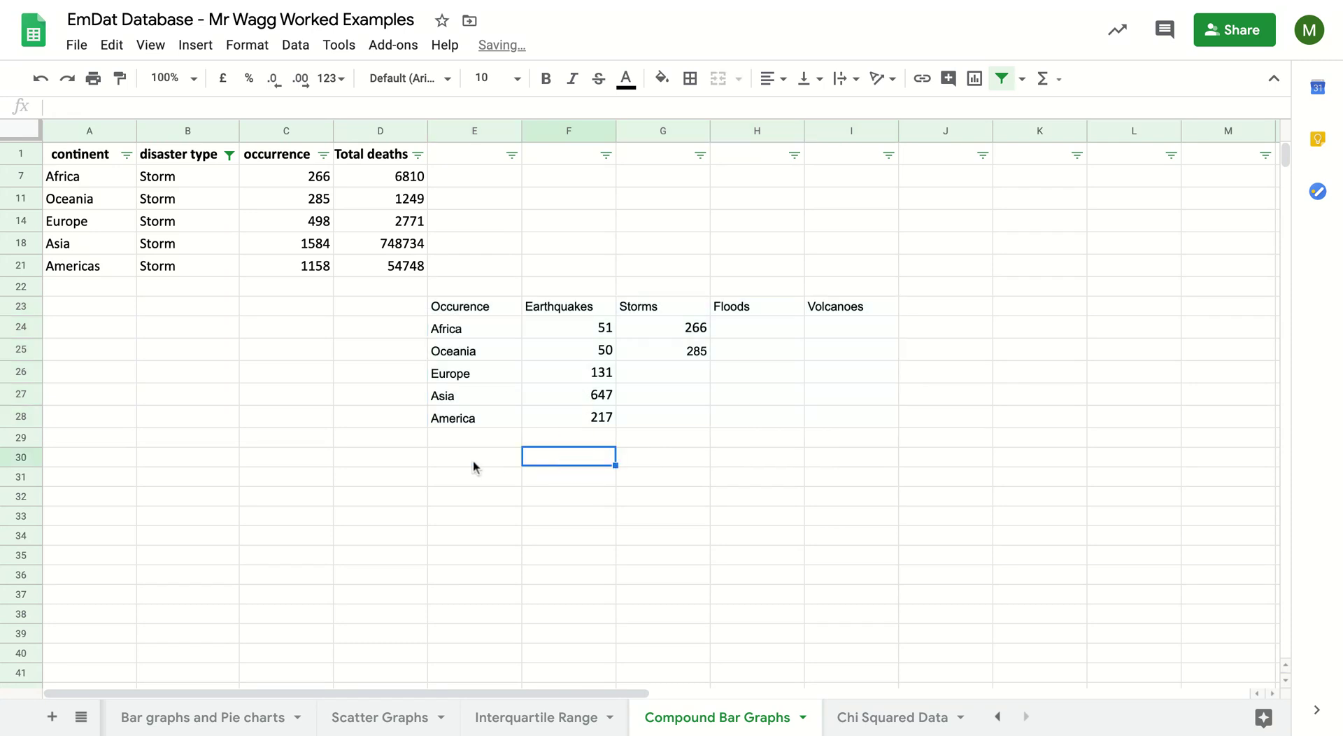
{"action": "left_click_drag", "start_coordinate": [459, 312], "coordinate": [832, 423]}
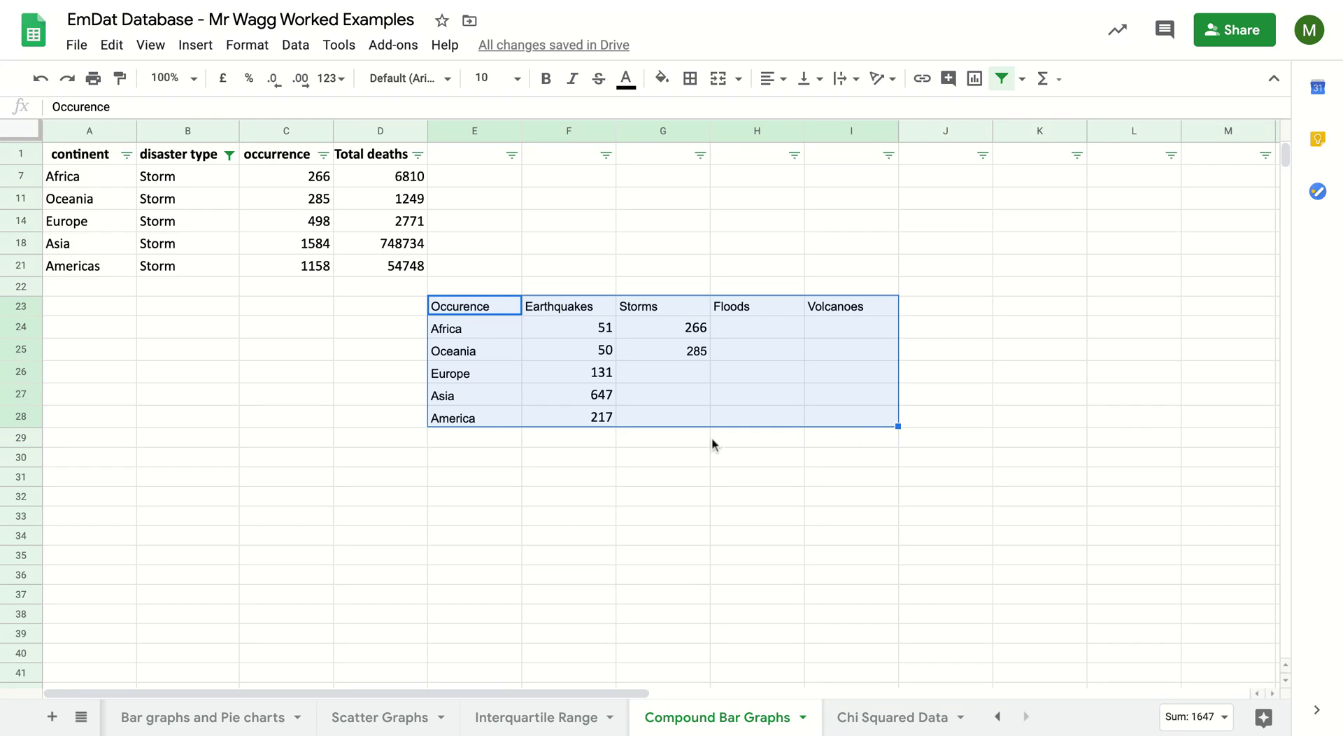
{"action": "left_click", "coordinate": [467, 461]}
{"action": "type", "text": "Occurence\tEarthquakes\tStorms\tFloods\tVolcanoes Africa\t51\t498\t\t Oceania\t50\t1584\t\t Europe\t131\t\t\t Asia\t647\t\t\t America\t217"}
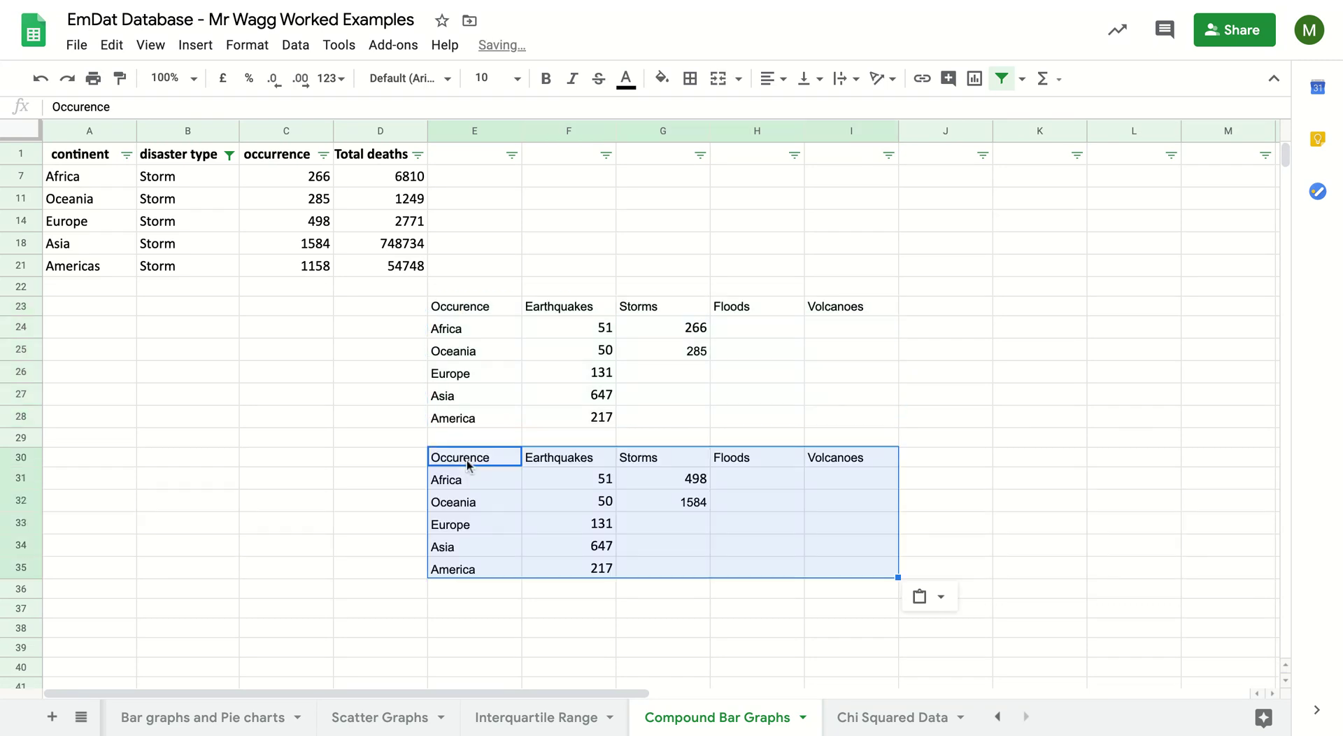
- Clear the copied numbers in F31:G35 and rename the heading to Death toll
{"action": "left_click_drag", "start_coordinate": [548, 478], "coordinate": [678, 570]}
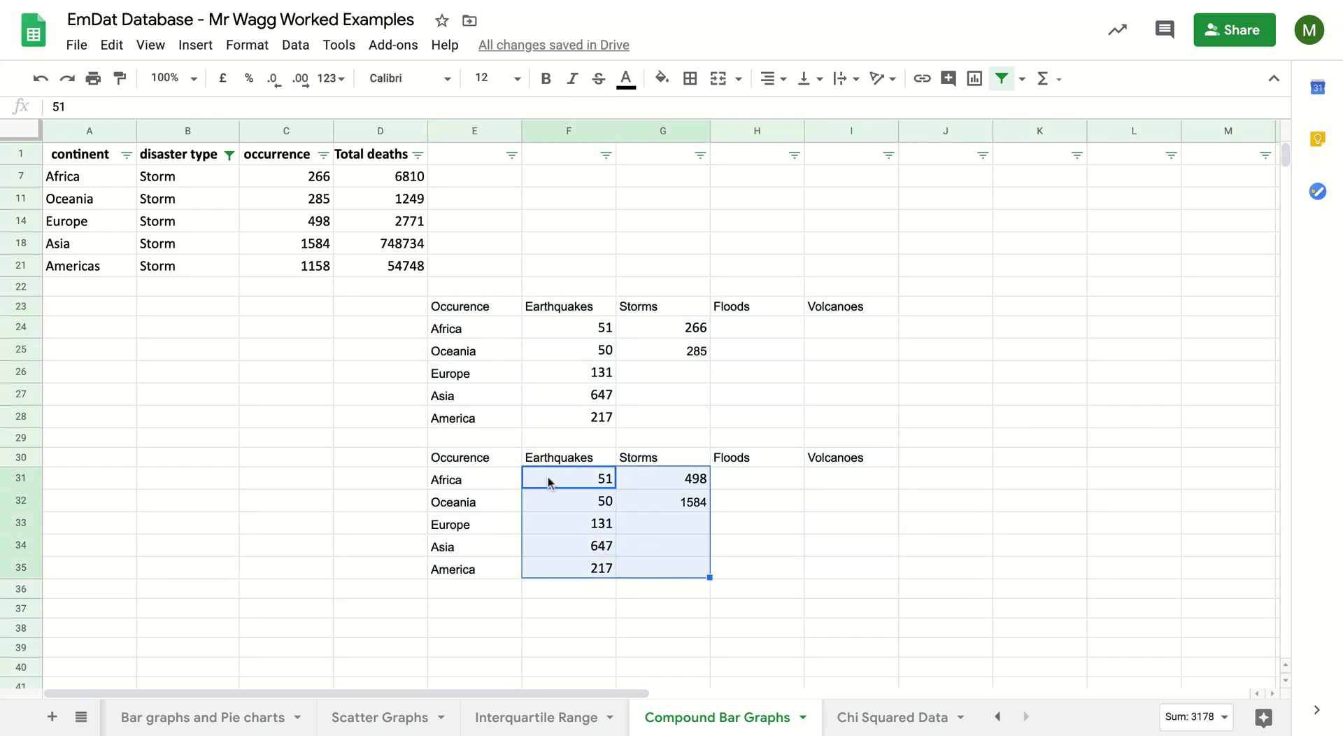
{"action": "key", "text": "Delete"}
{"action": "left_click", "coordinate": [473, 461]}
{"action": "type", "text": "Death toll"}
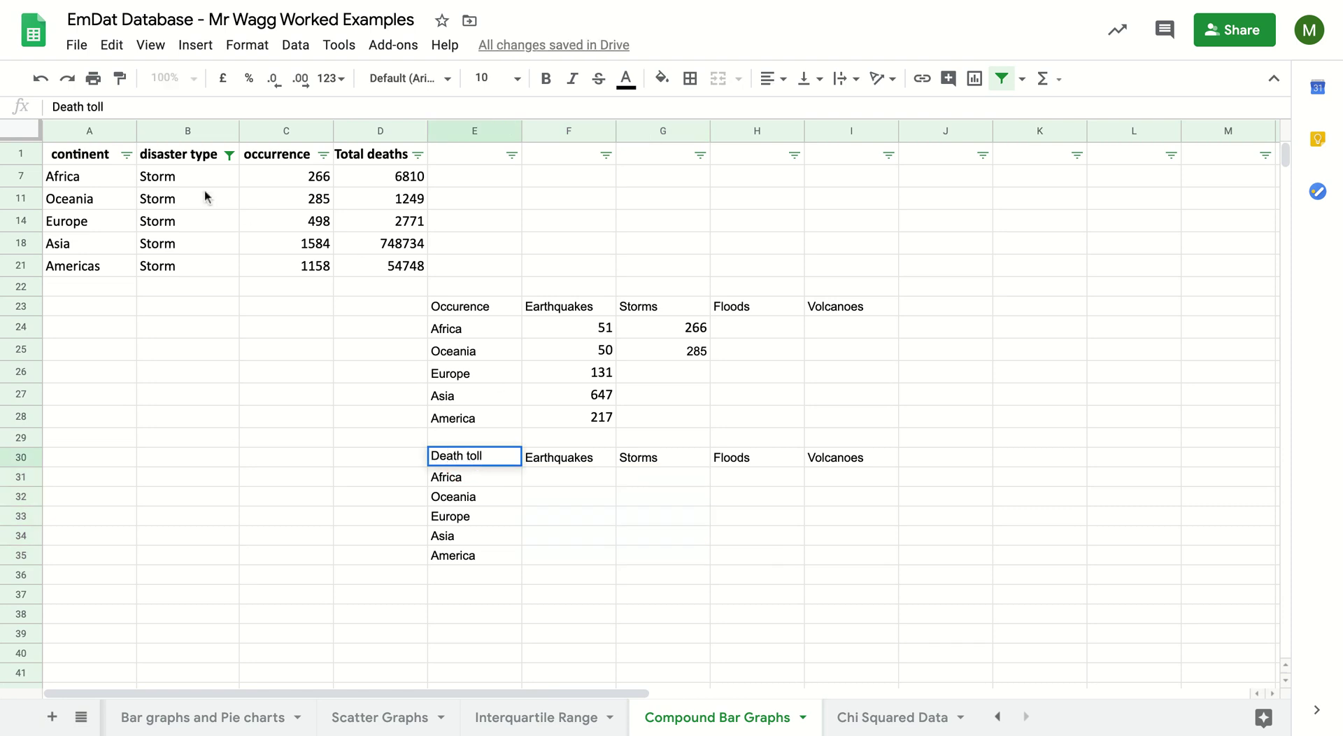
- Fill Storms deaths 6810 for Africa and 1249 for Oceania, then select the table
{"action": "left_click", "coordinate": [410, 176]}
{"action": "key", "text": "ctrl+c"}
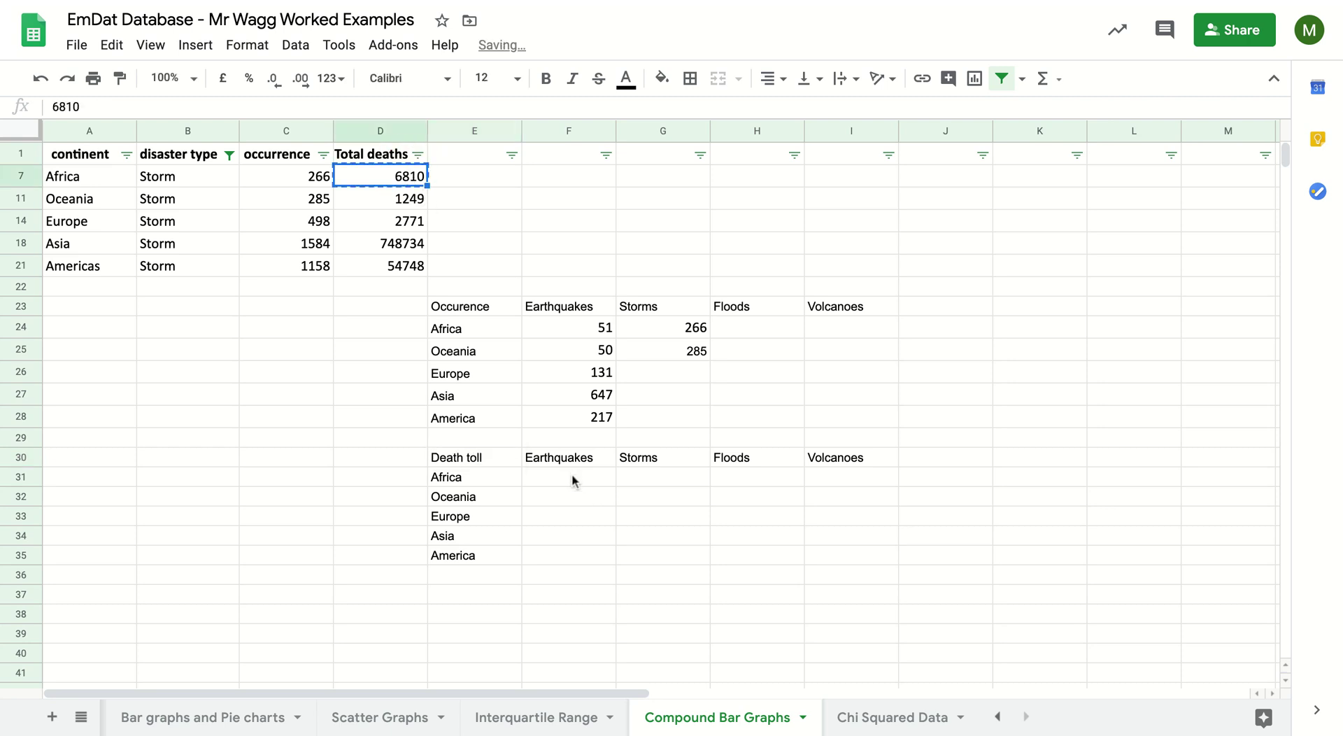
{"action": "left_click", "coordinate": [660, 477]}
{"action": "key", "text": "ctrl+v"}
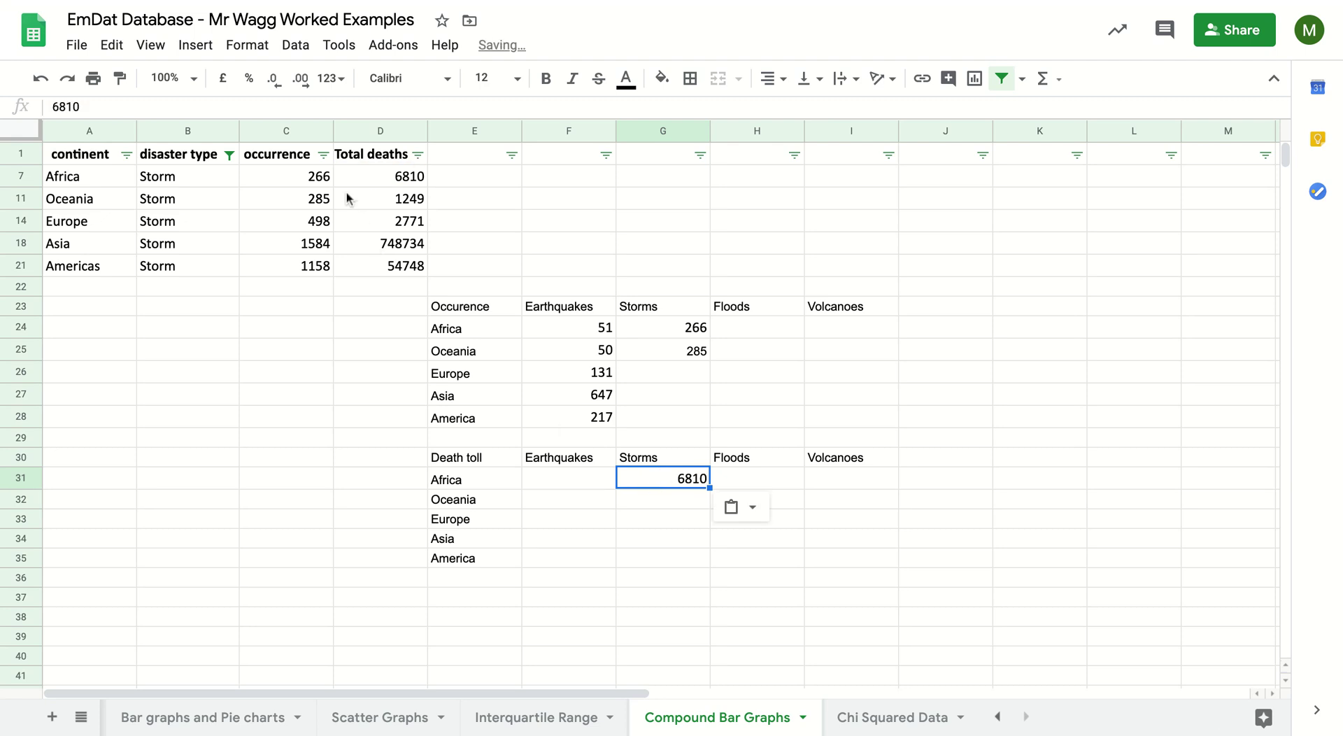
{"action": "left_click", "coordinate": [381, 203]}
{"action": "left_click", "coordinate": [661, 499]}
{"action": "key", "text": "ctrl+v"}
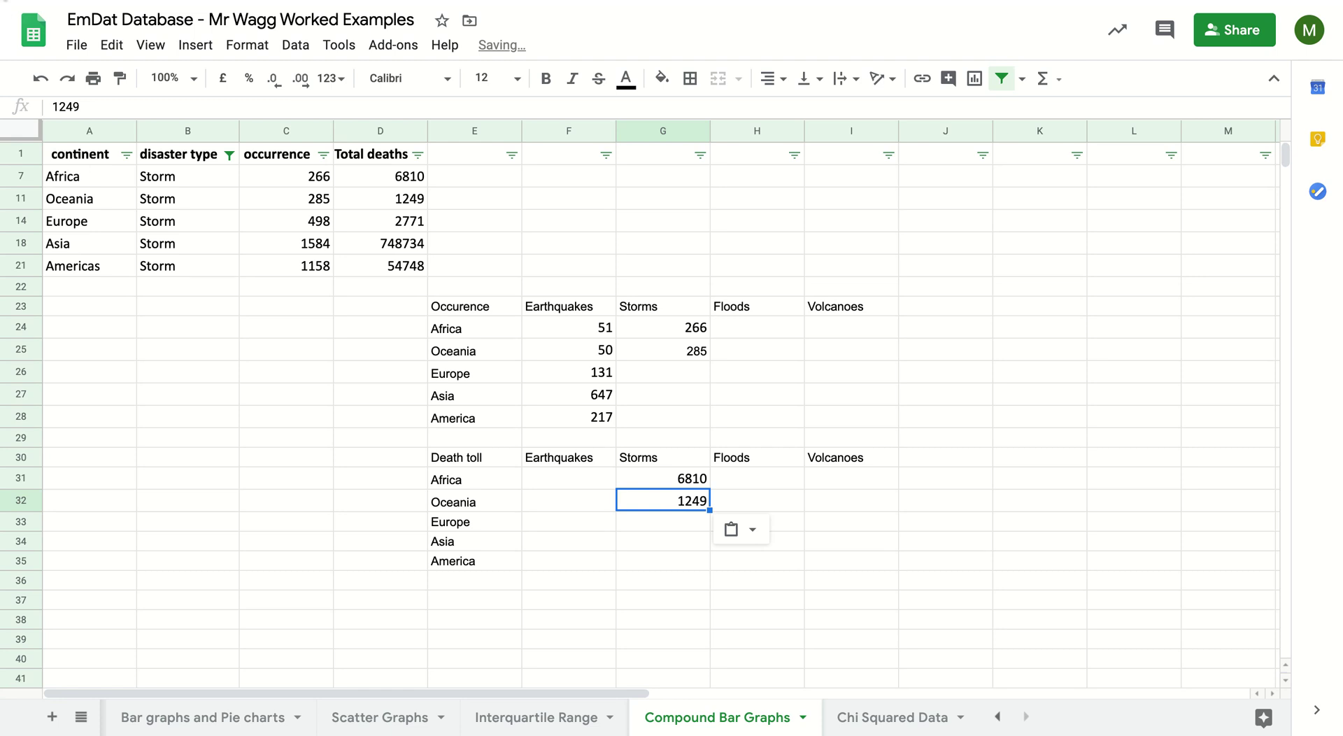
{"action": "left_click_drag", "start_coordinate": [451, 460], "coordinate": [832, 565]}
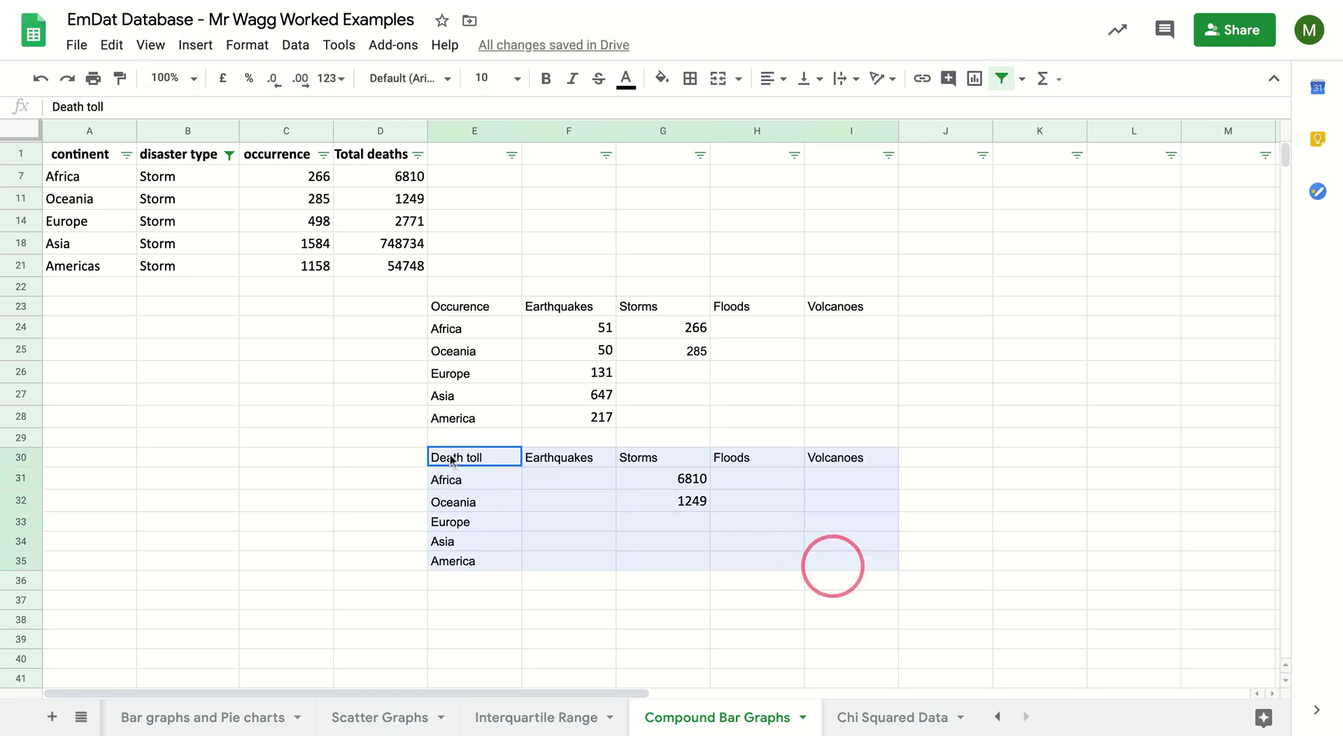
- Insert a stacked column chart of E30:I35 and move it slightly left and down
{"action": "left_click", "coordinate": [195, 45]}
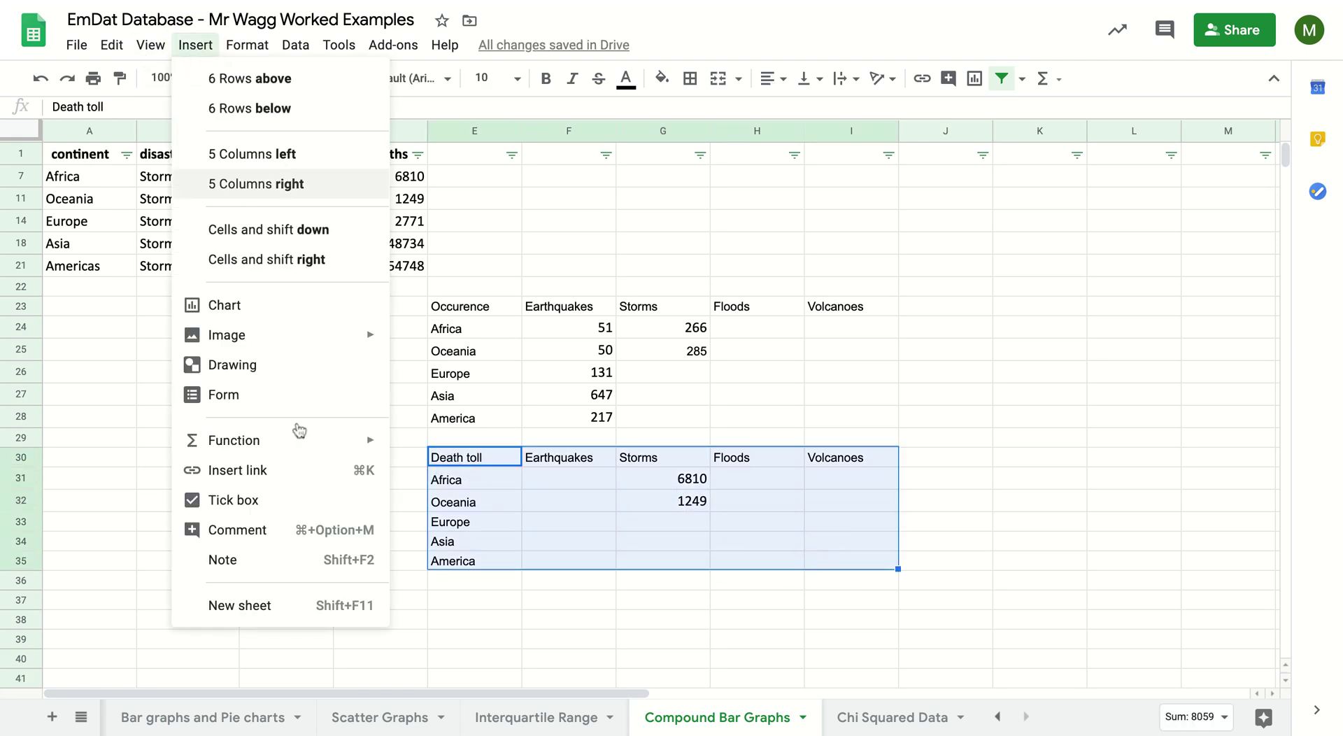
{"action": "left_click", "coordinate": [264, 307]}
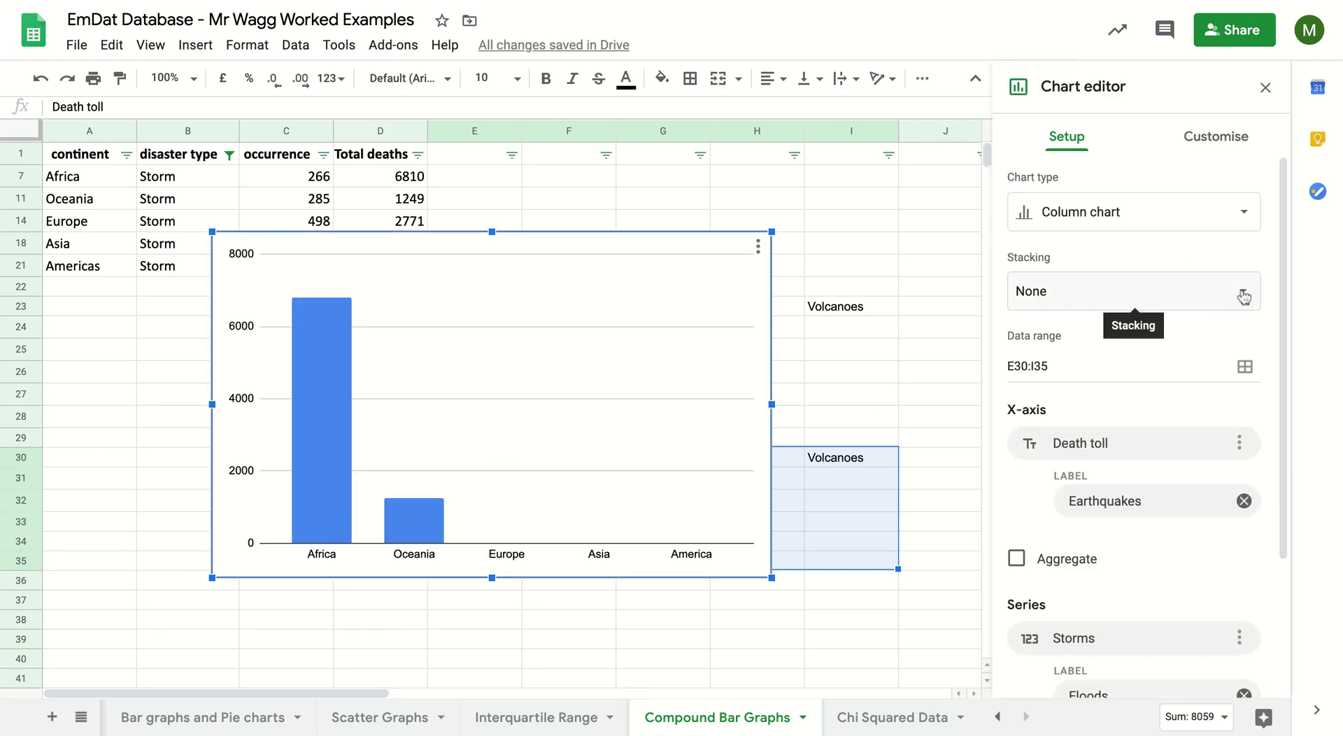
{"action": "left_click", "coordinate": [1239, 213]}
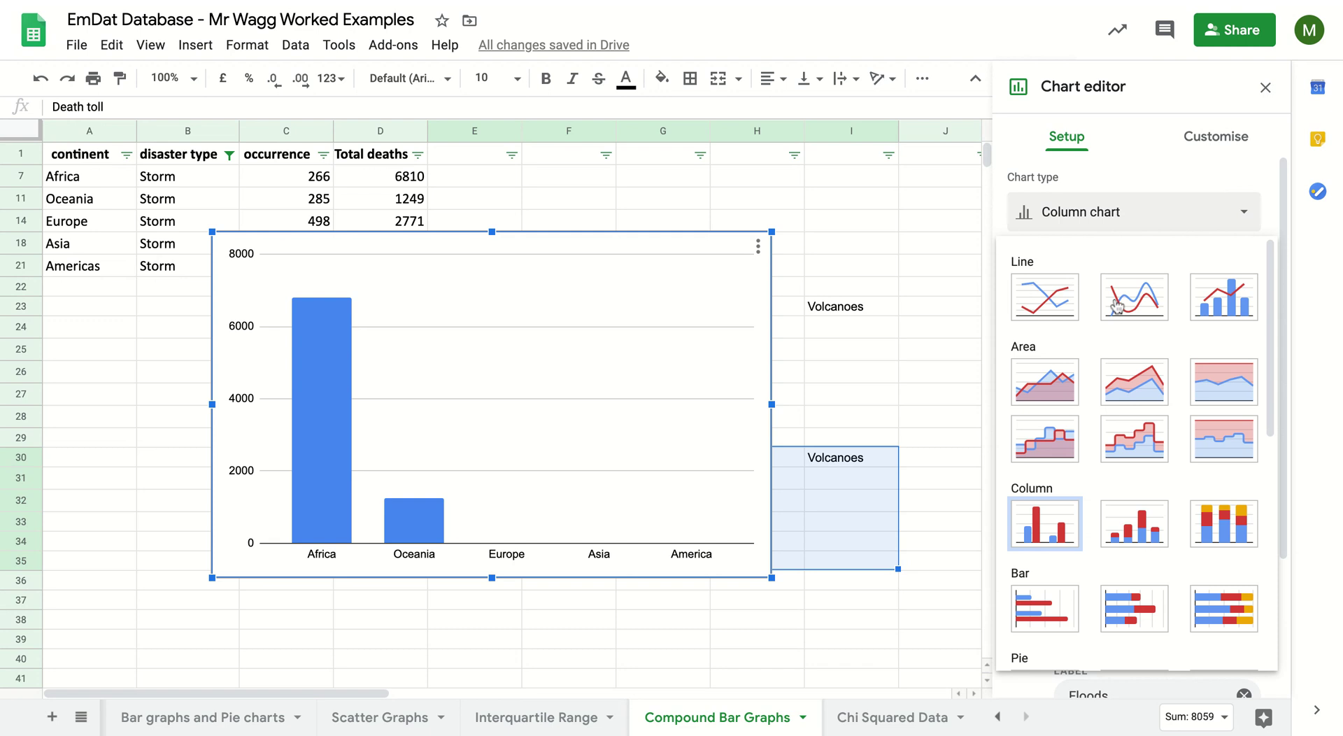
{"action": "left_click", "coordinate": [1128, 534]}
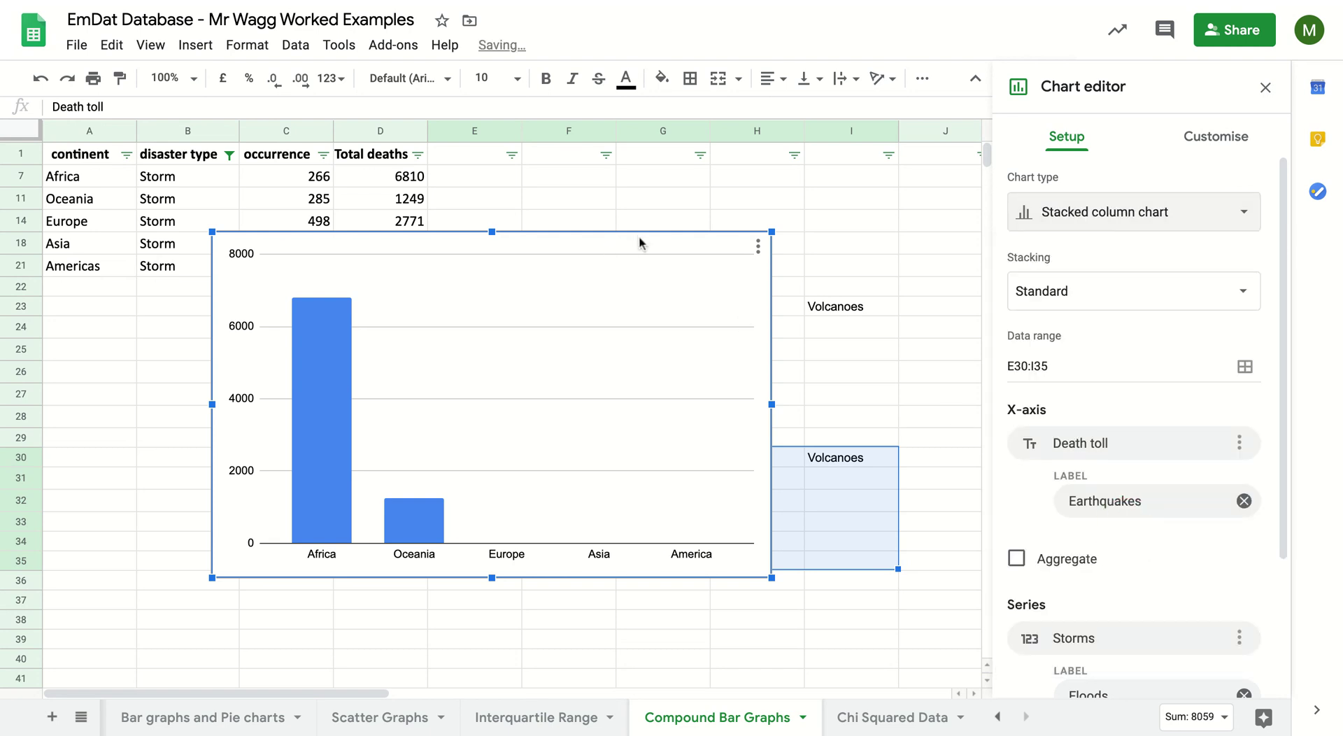
{"action": "mouse_move", "coordinate": [639, 242]}
{"action": "left_mouse_down"}
{"action": "mouse_move", "coordinate": [524, 263]}
{"action": "mouse_move", "coordinate": [569, 287]}
{"action": "mouse_move", "coordinate": [623, 261]}
{"action": "left_mouse_up"}
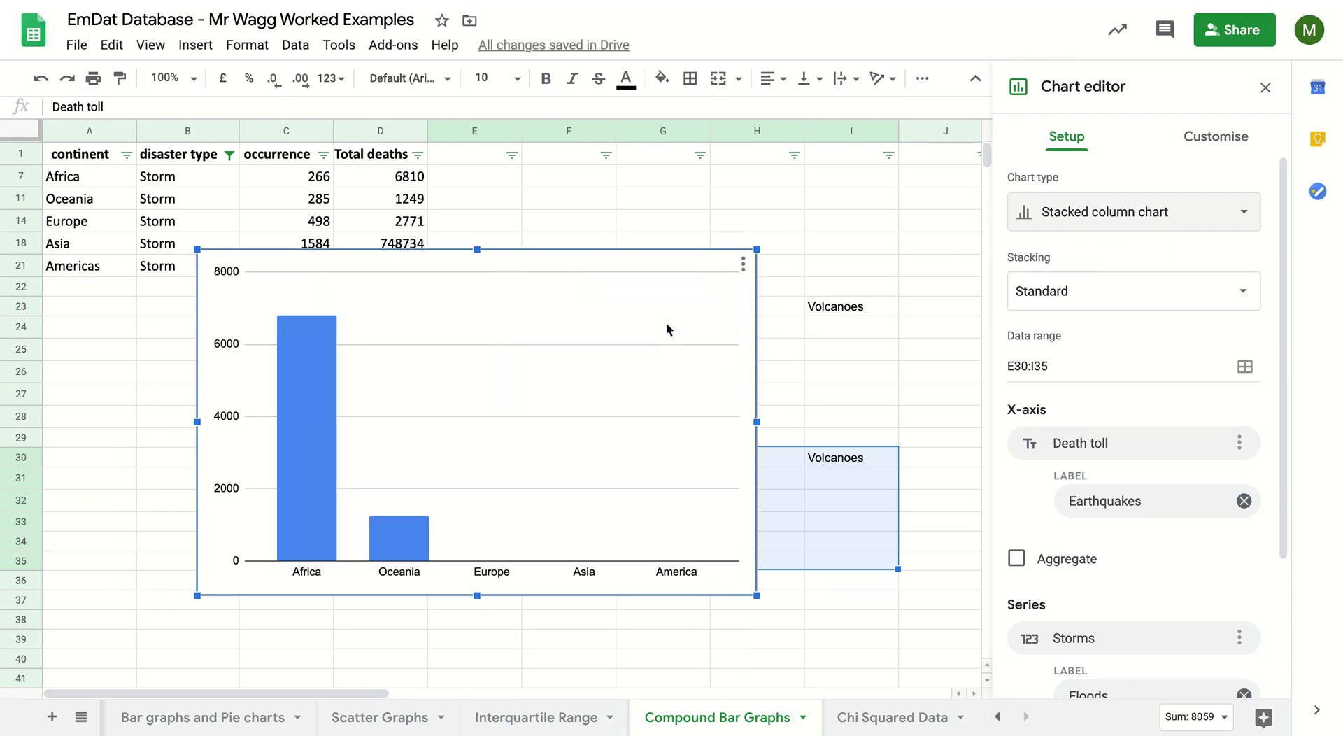
{"action": "left_click", "coordinate": [738, 307]}
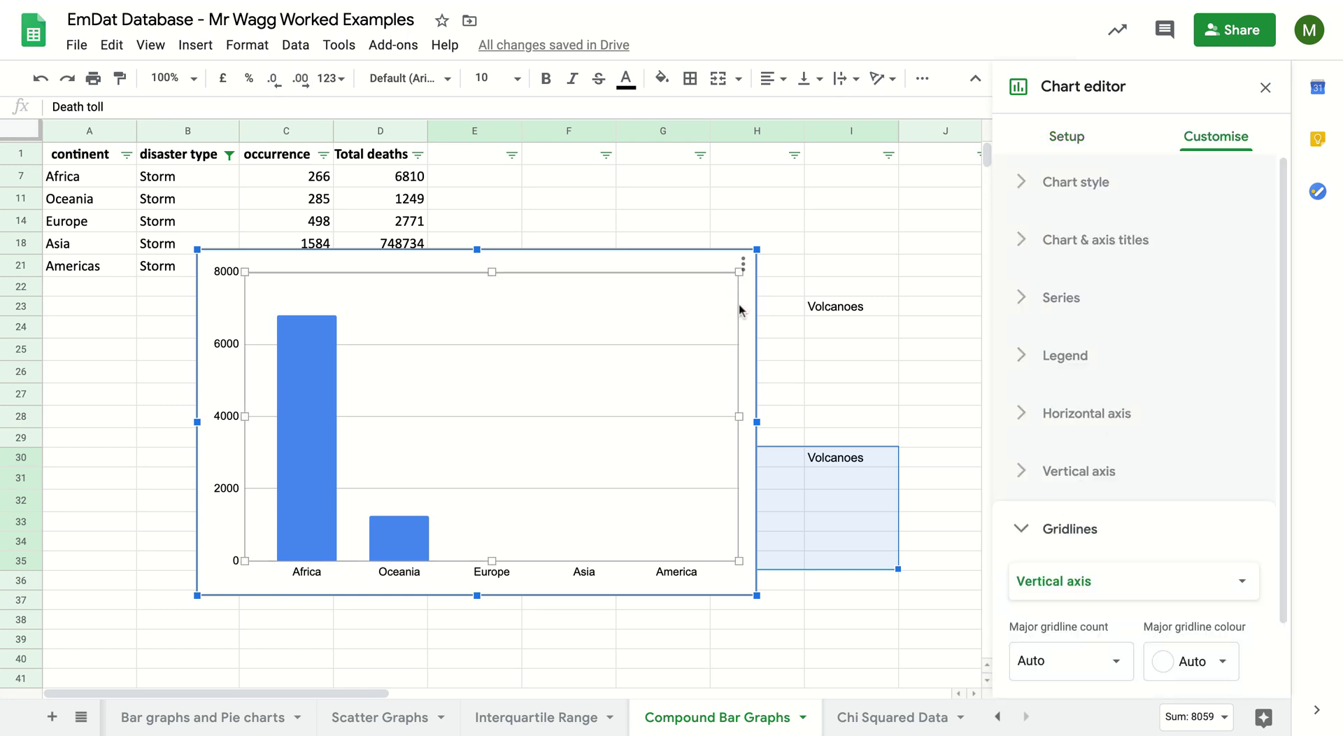